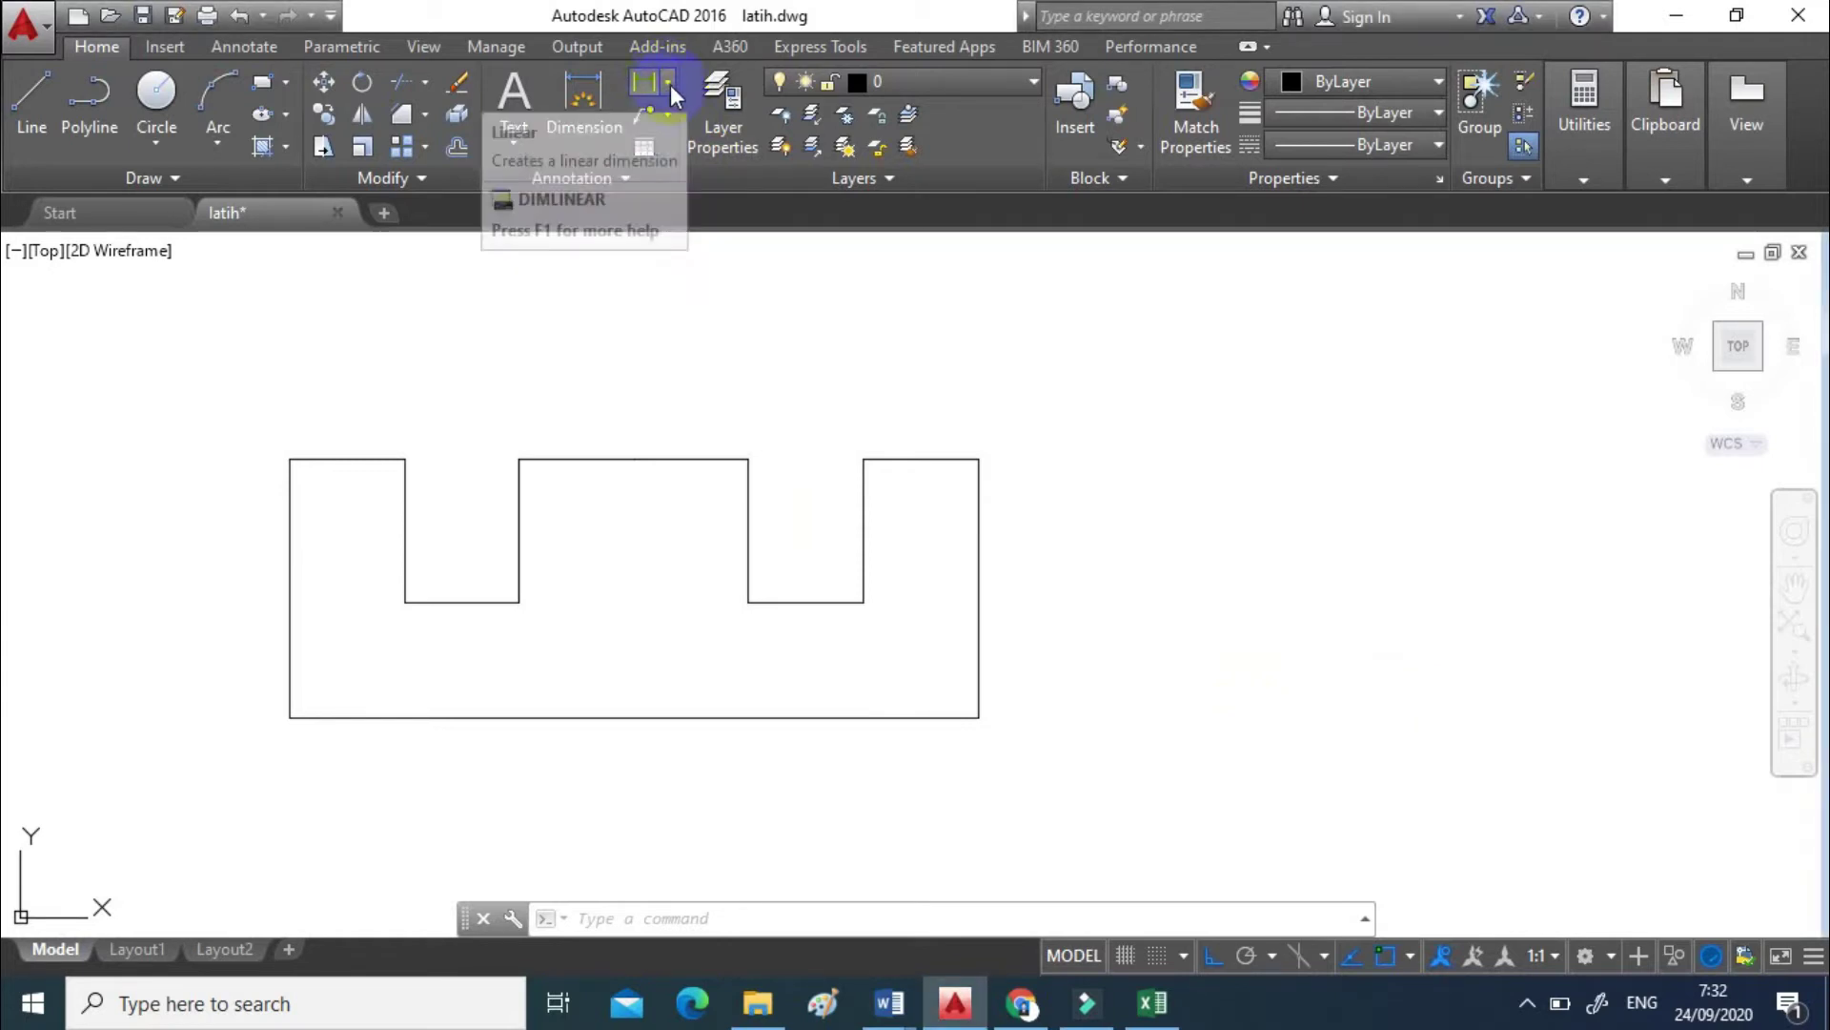
- Add a linear dimension for the full height of the profile's left edge, placing it outside the profile
{"action": "left_click", "coordinate": [669, 83]}
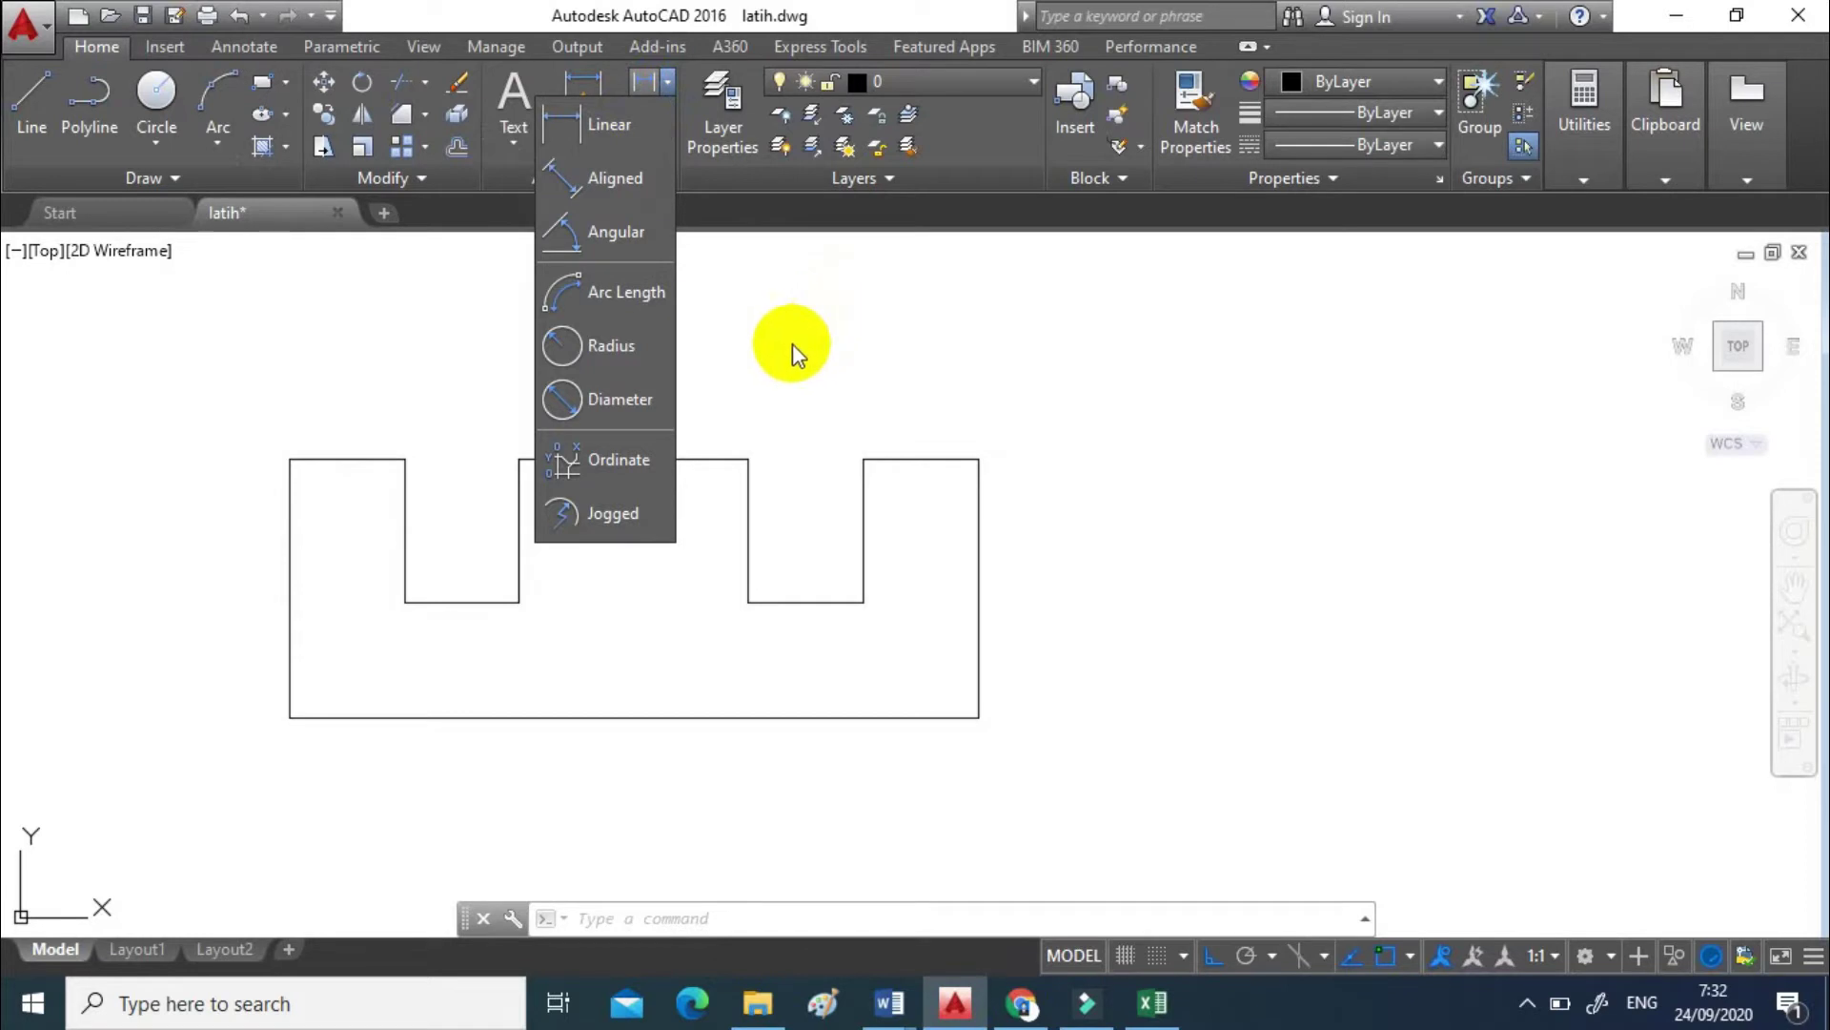
{"action": "left_click", "coordinate": [606, 134]}
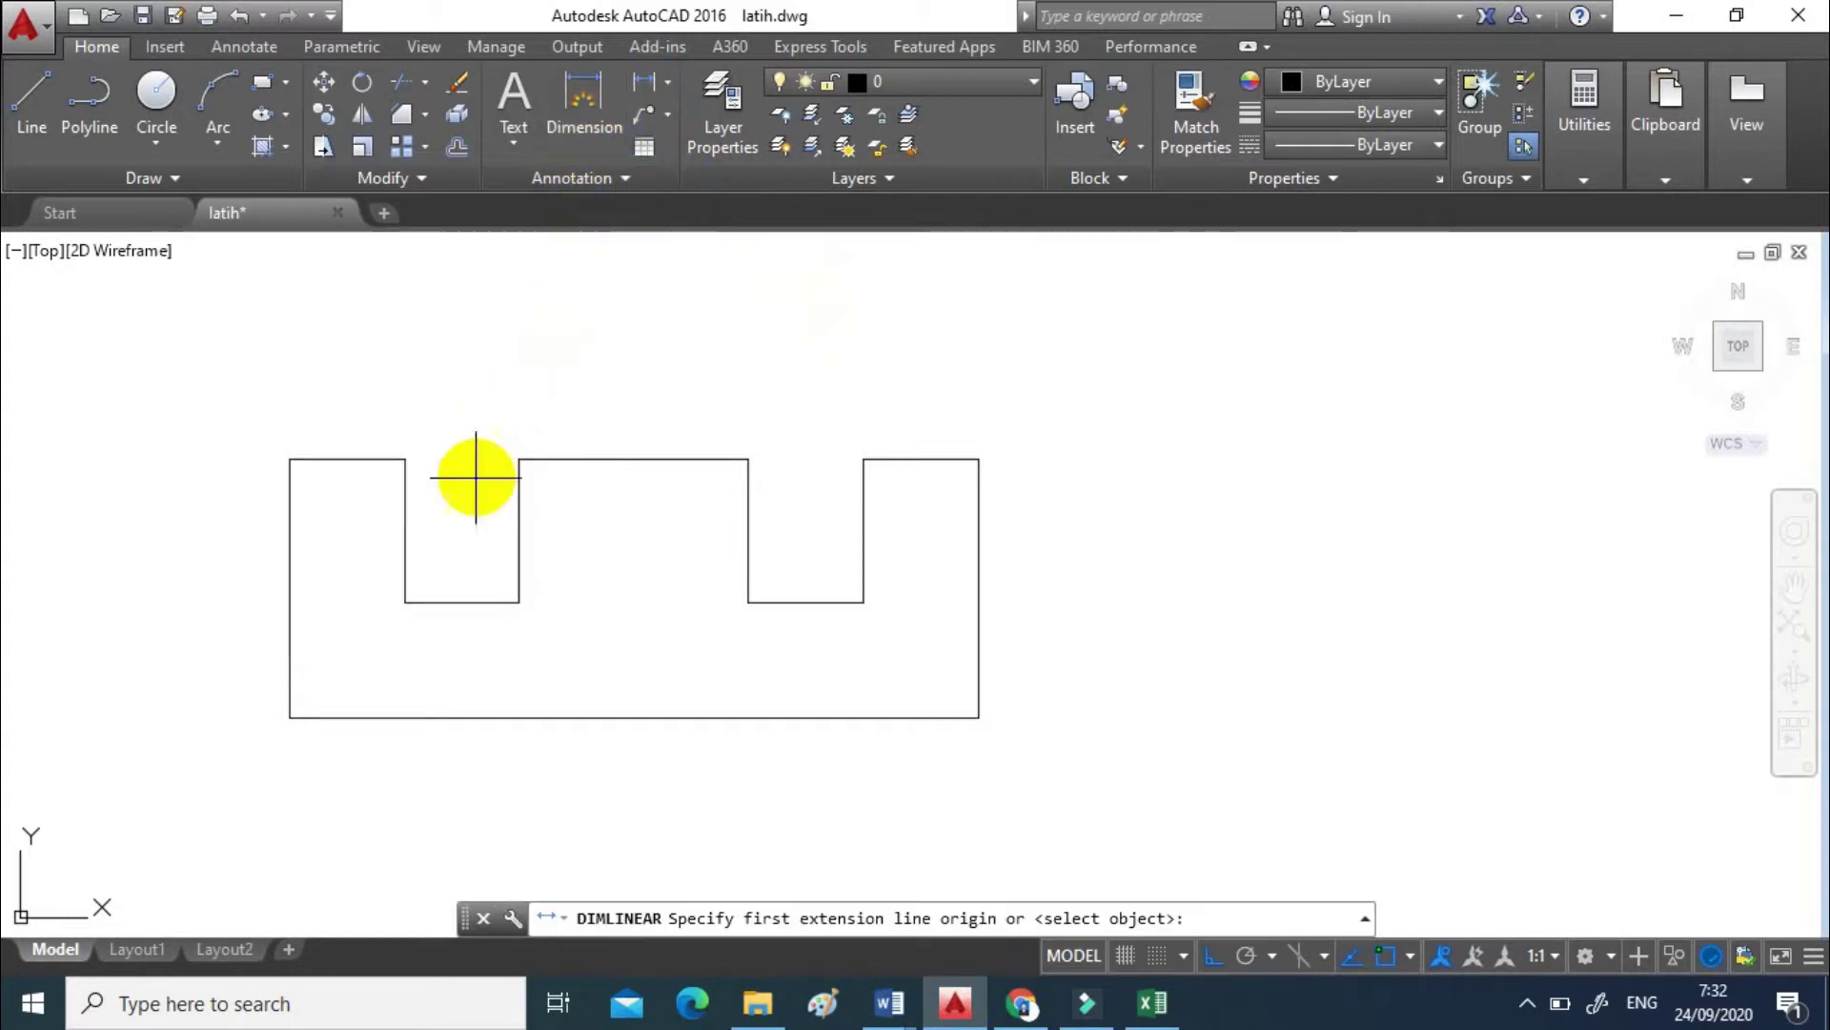
{"action": "left_click", "coordinate": [290, 458]}
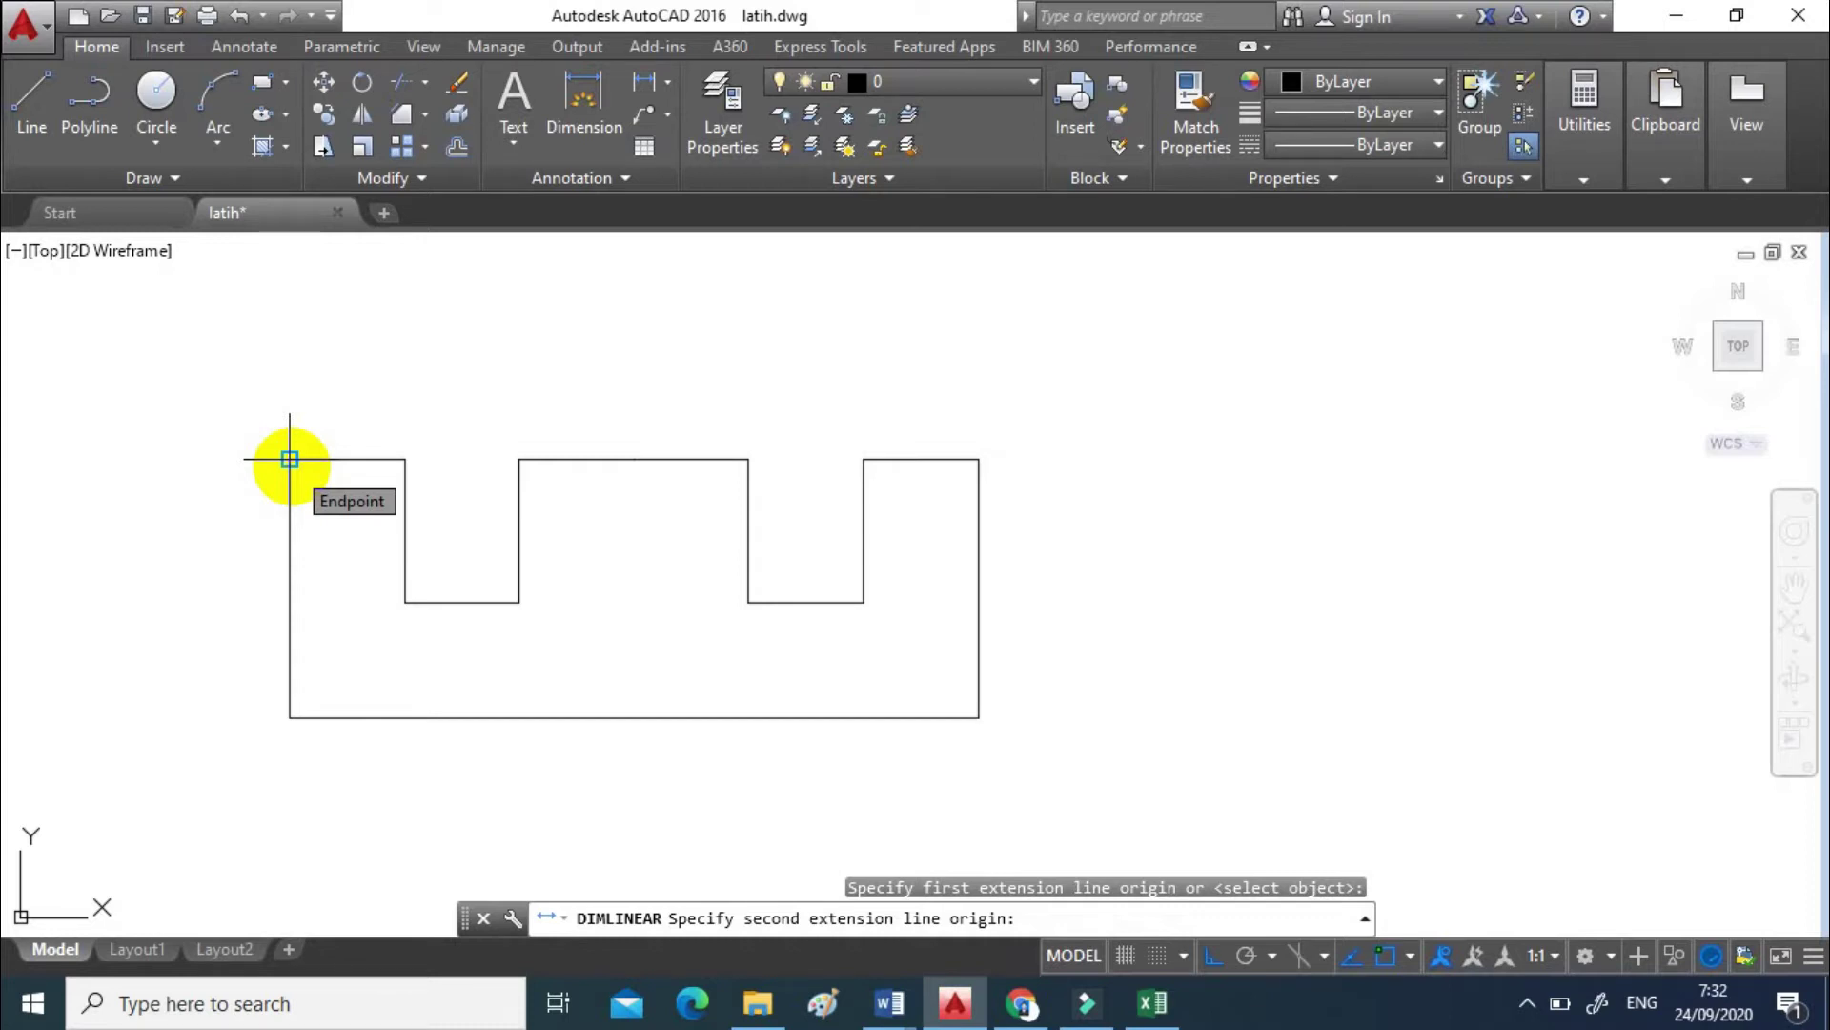
{"action": "left_click", "coordinate": [290, 717]}
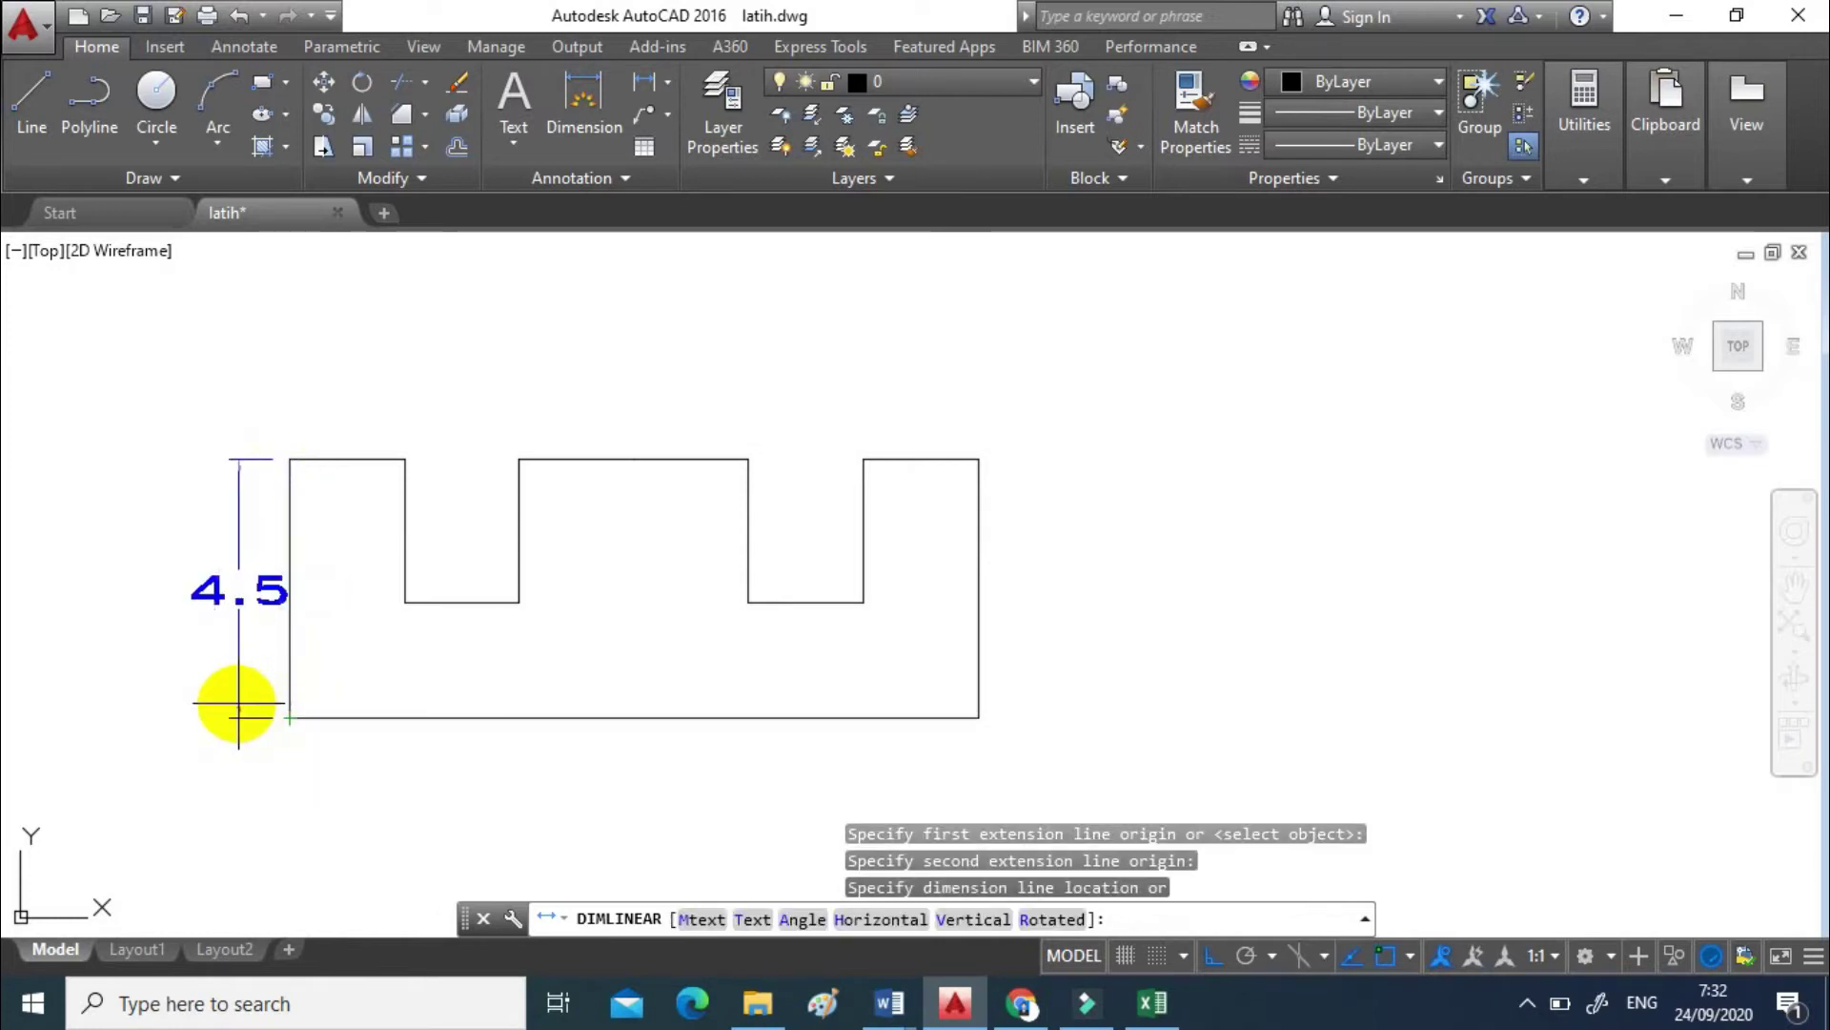
{"action": "left_click", "coordinate": [224, 703]}
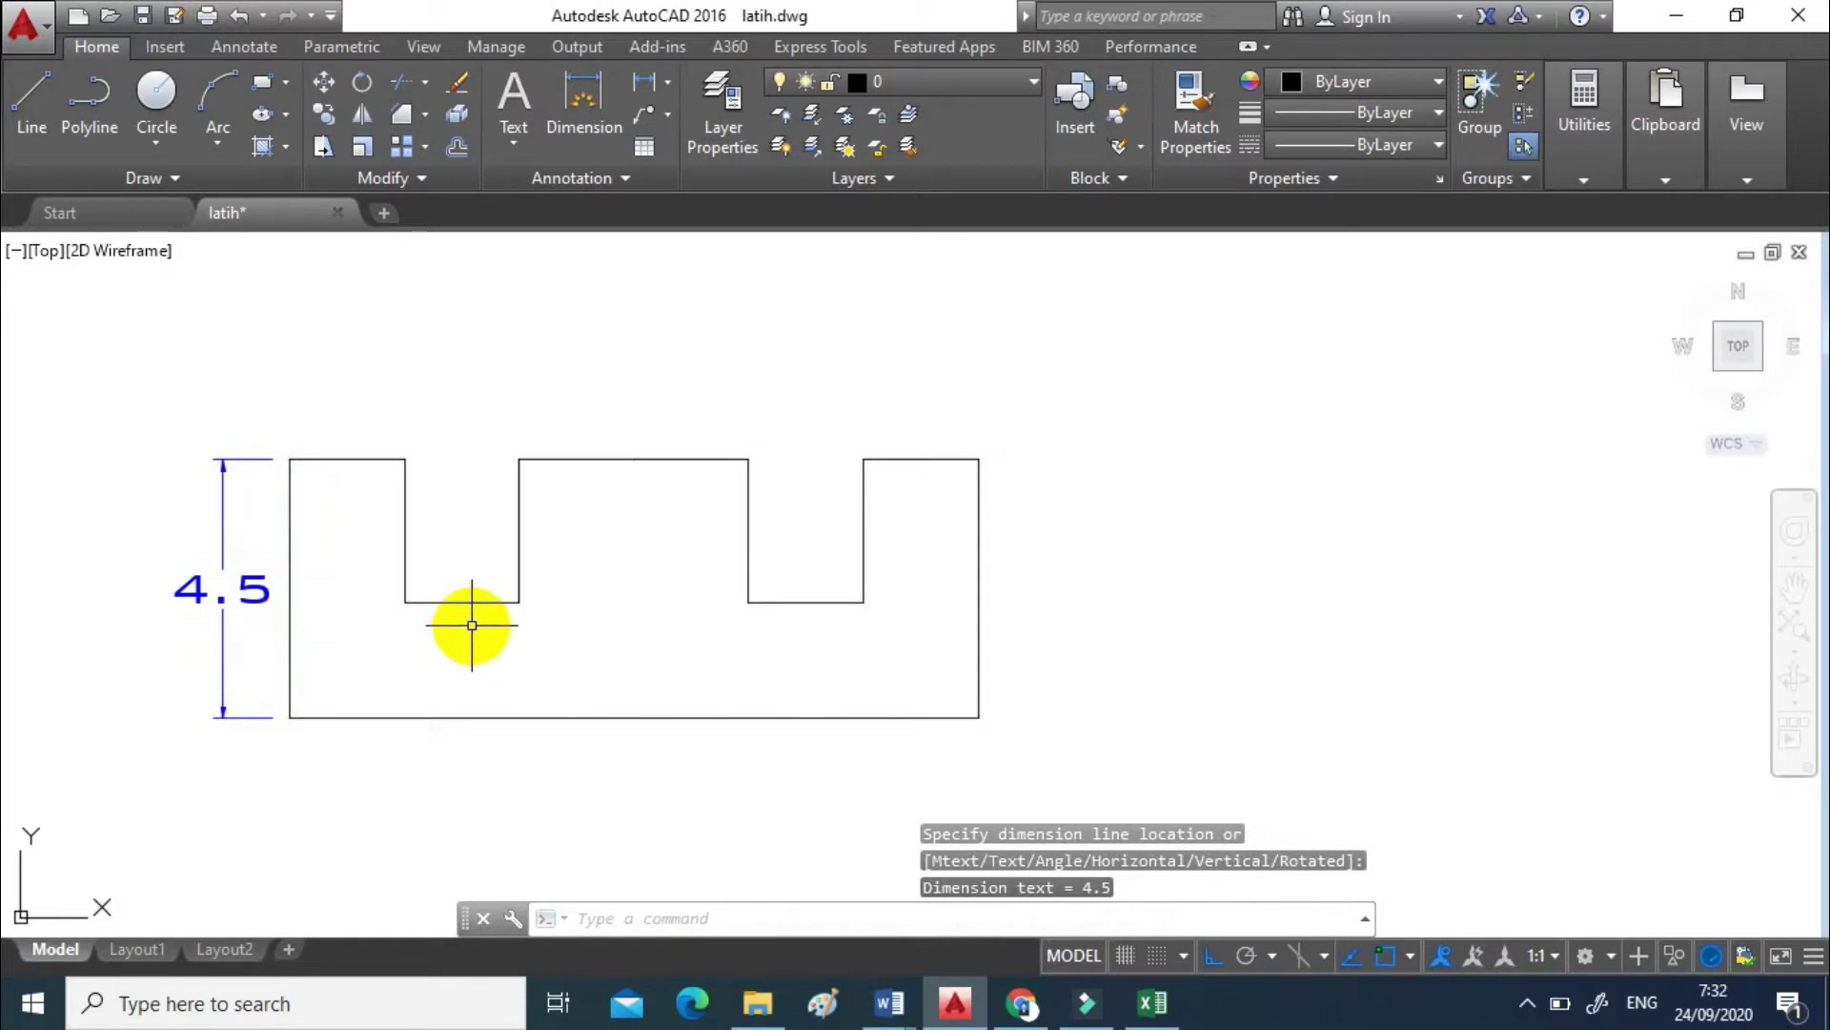
- Add a linear dimension for the top edge of the leftmost tooth, placing it above the profile
{"action": "left_click", "coordinate": [667, 84]}
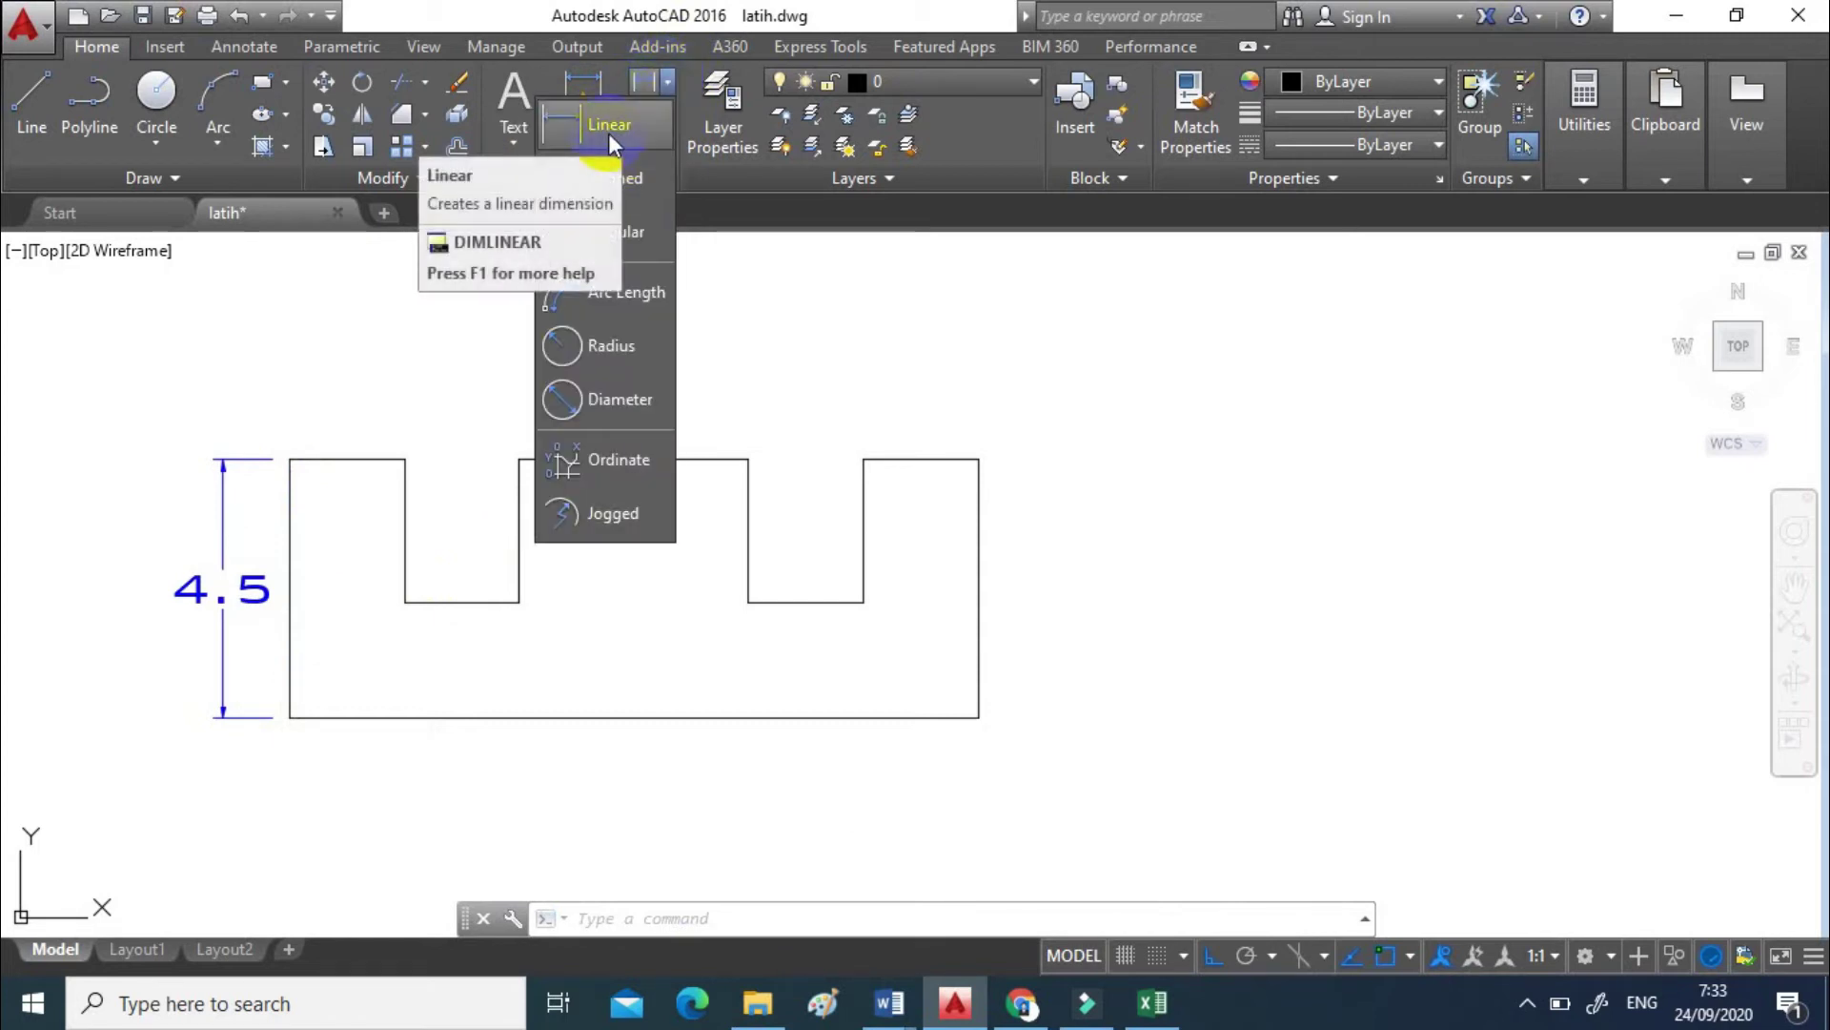
{"action": "left_click", "coordinate": [608, 133]}
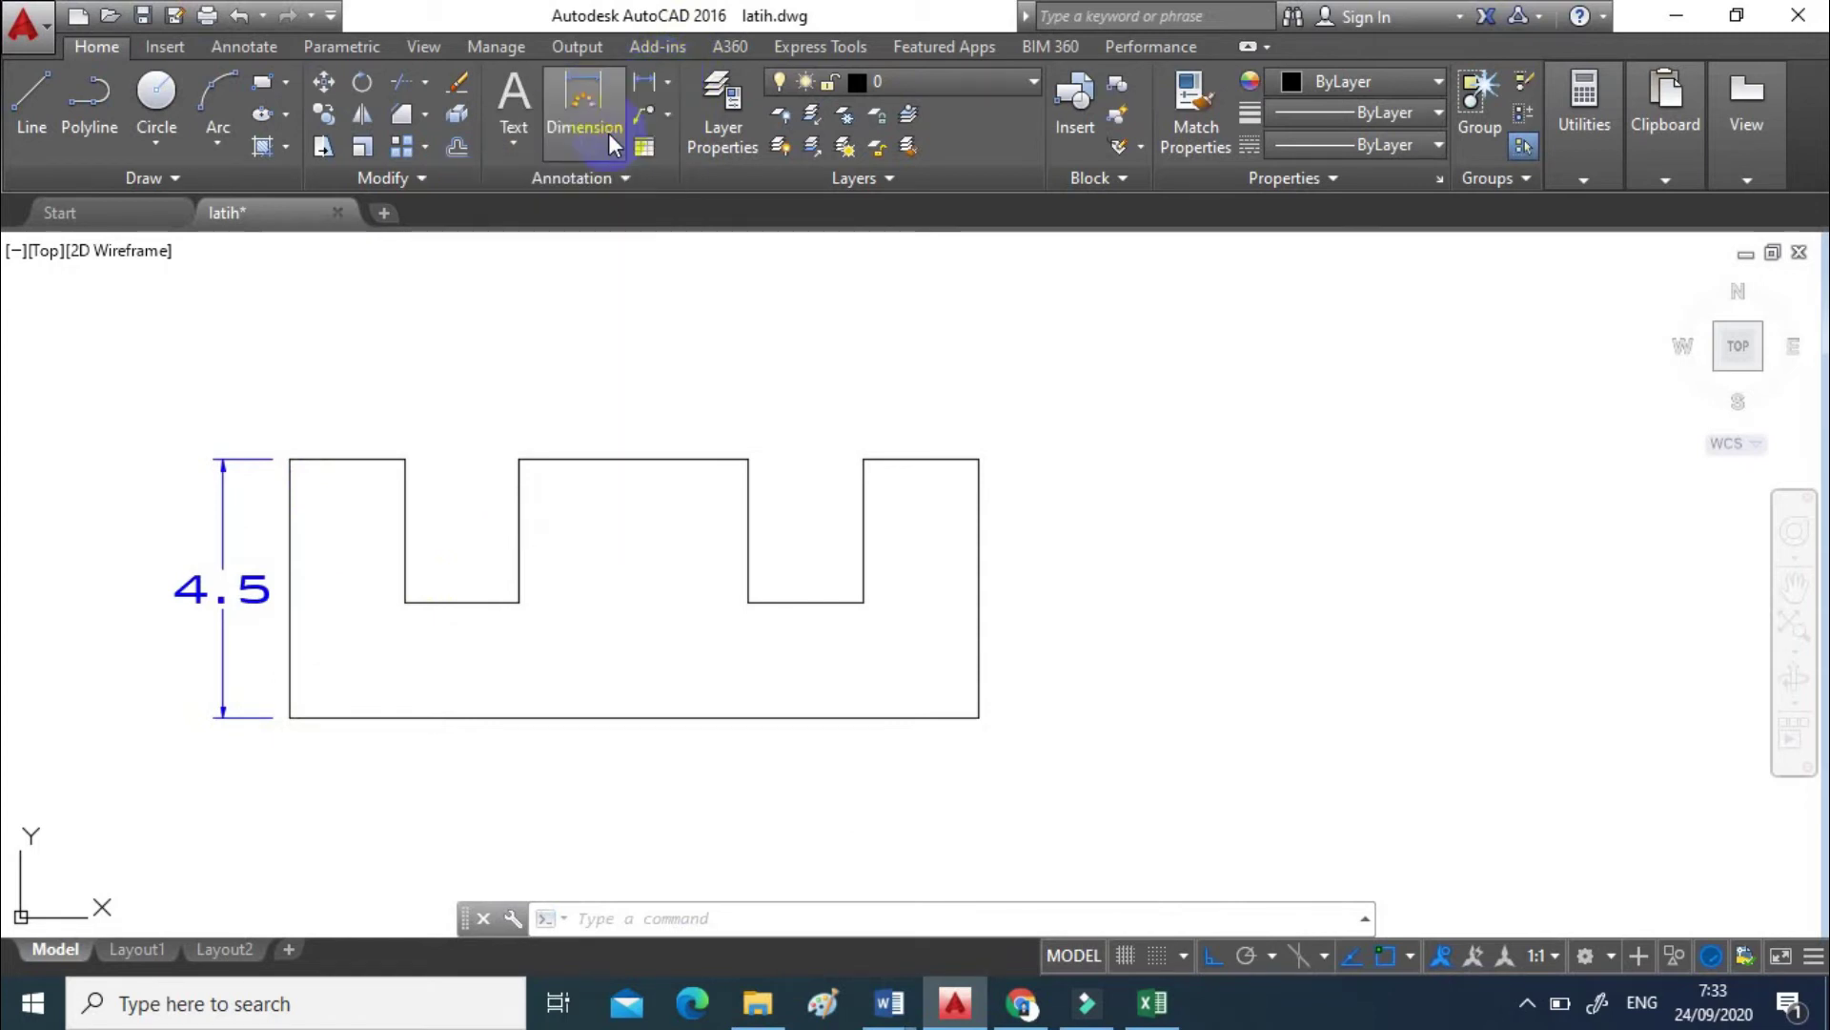
{"action": "left_click", "coordinate": [289, 459]}
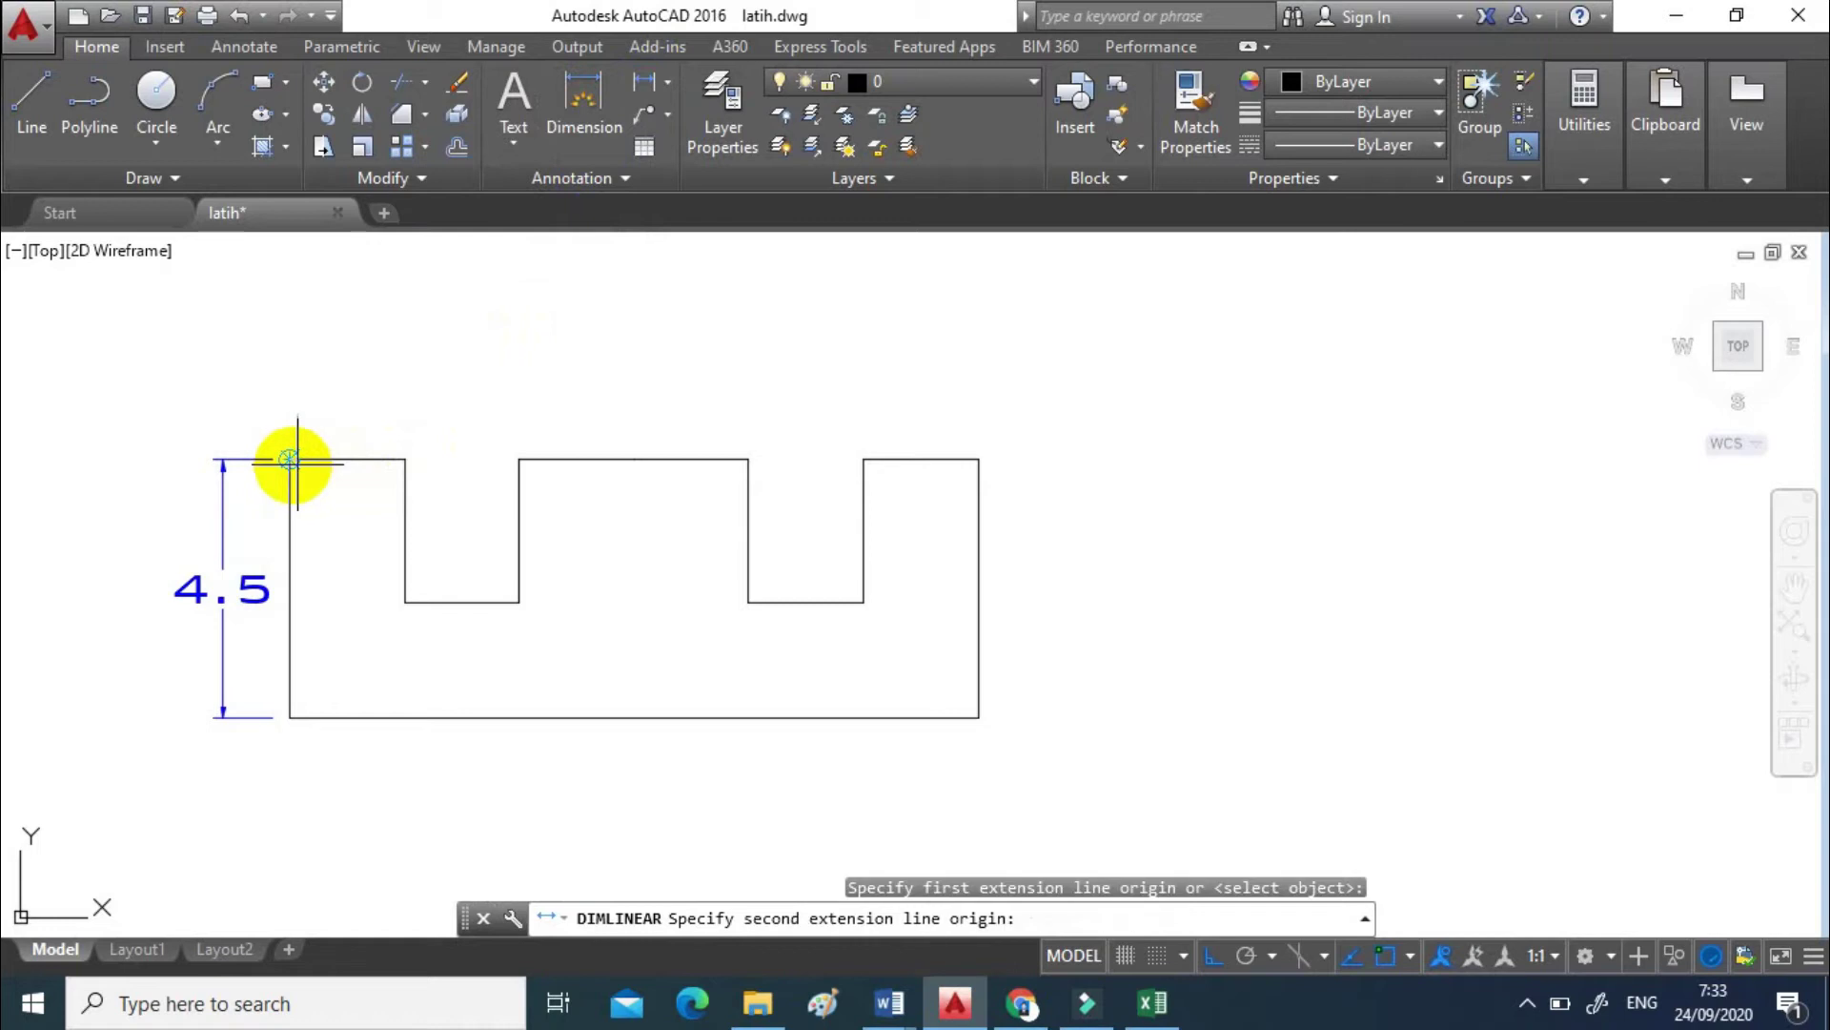
{"action": "left_click", "coordinate": [404, 460]}
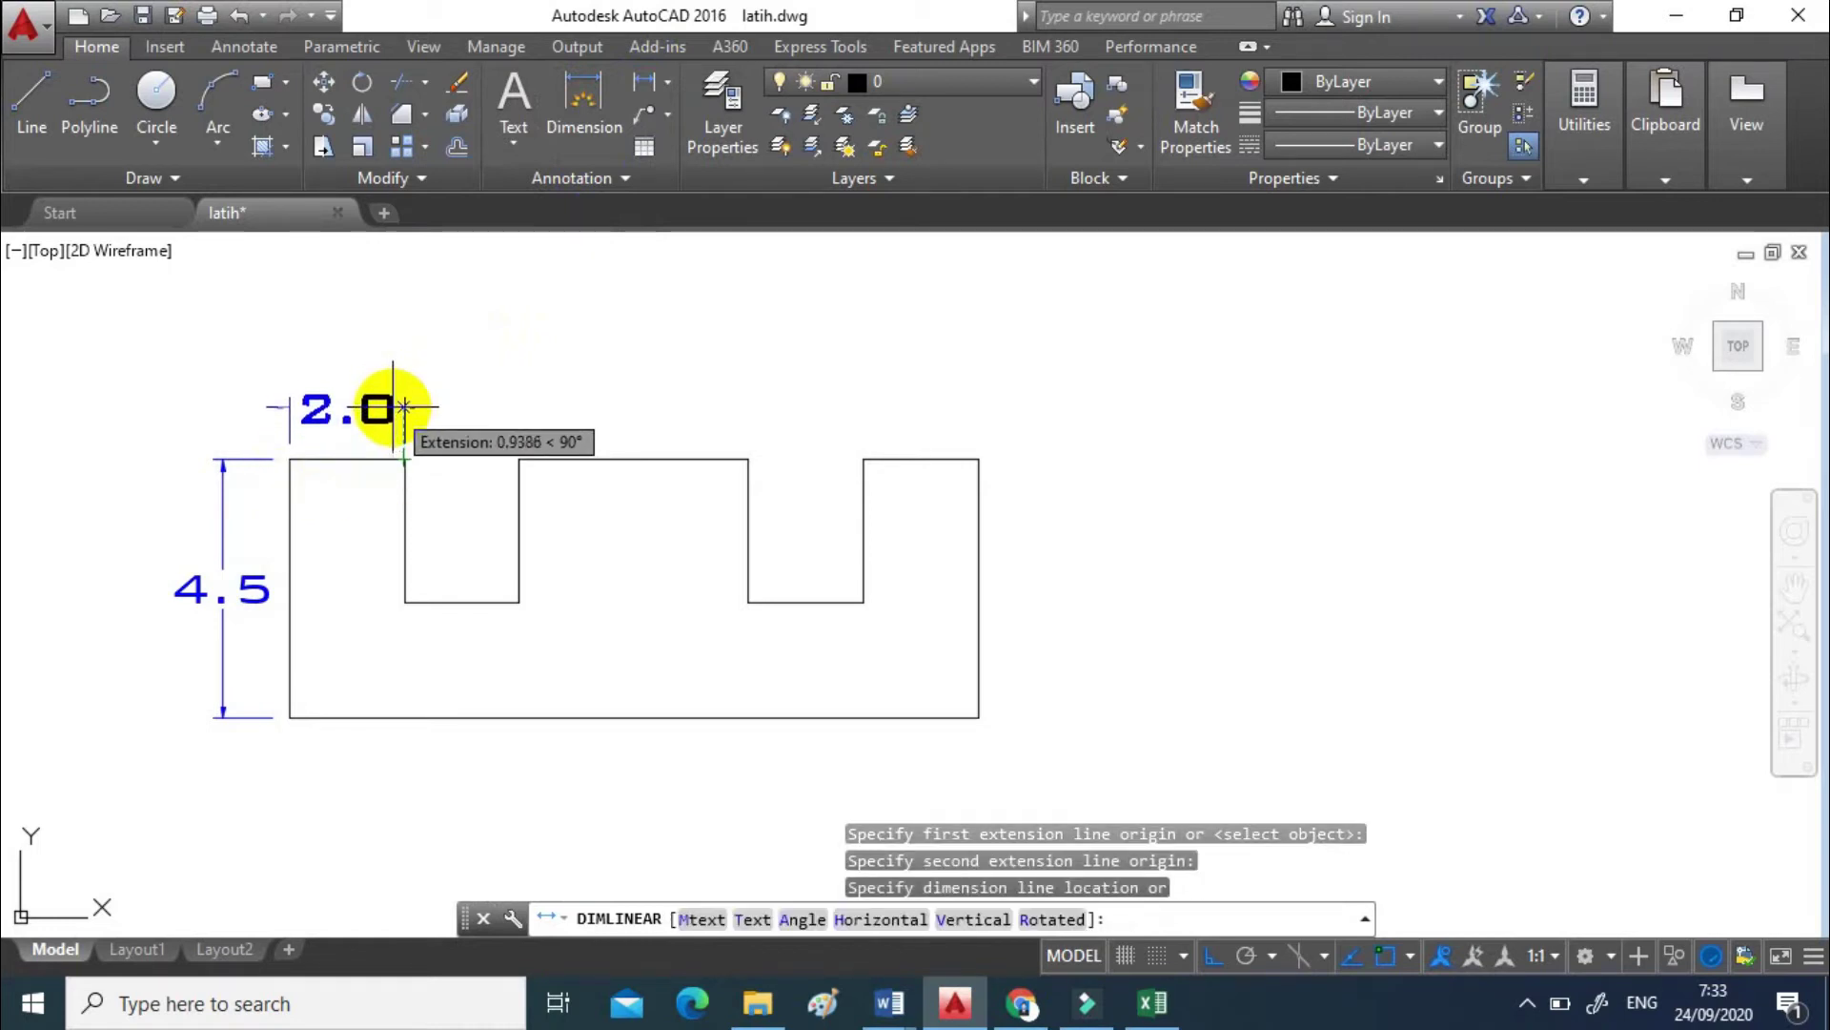
{"action": "left_click", "coordinate": [391, 405]}
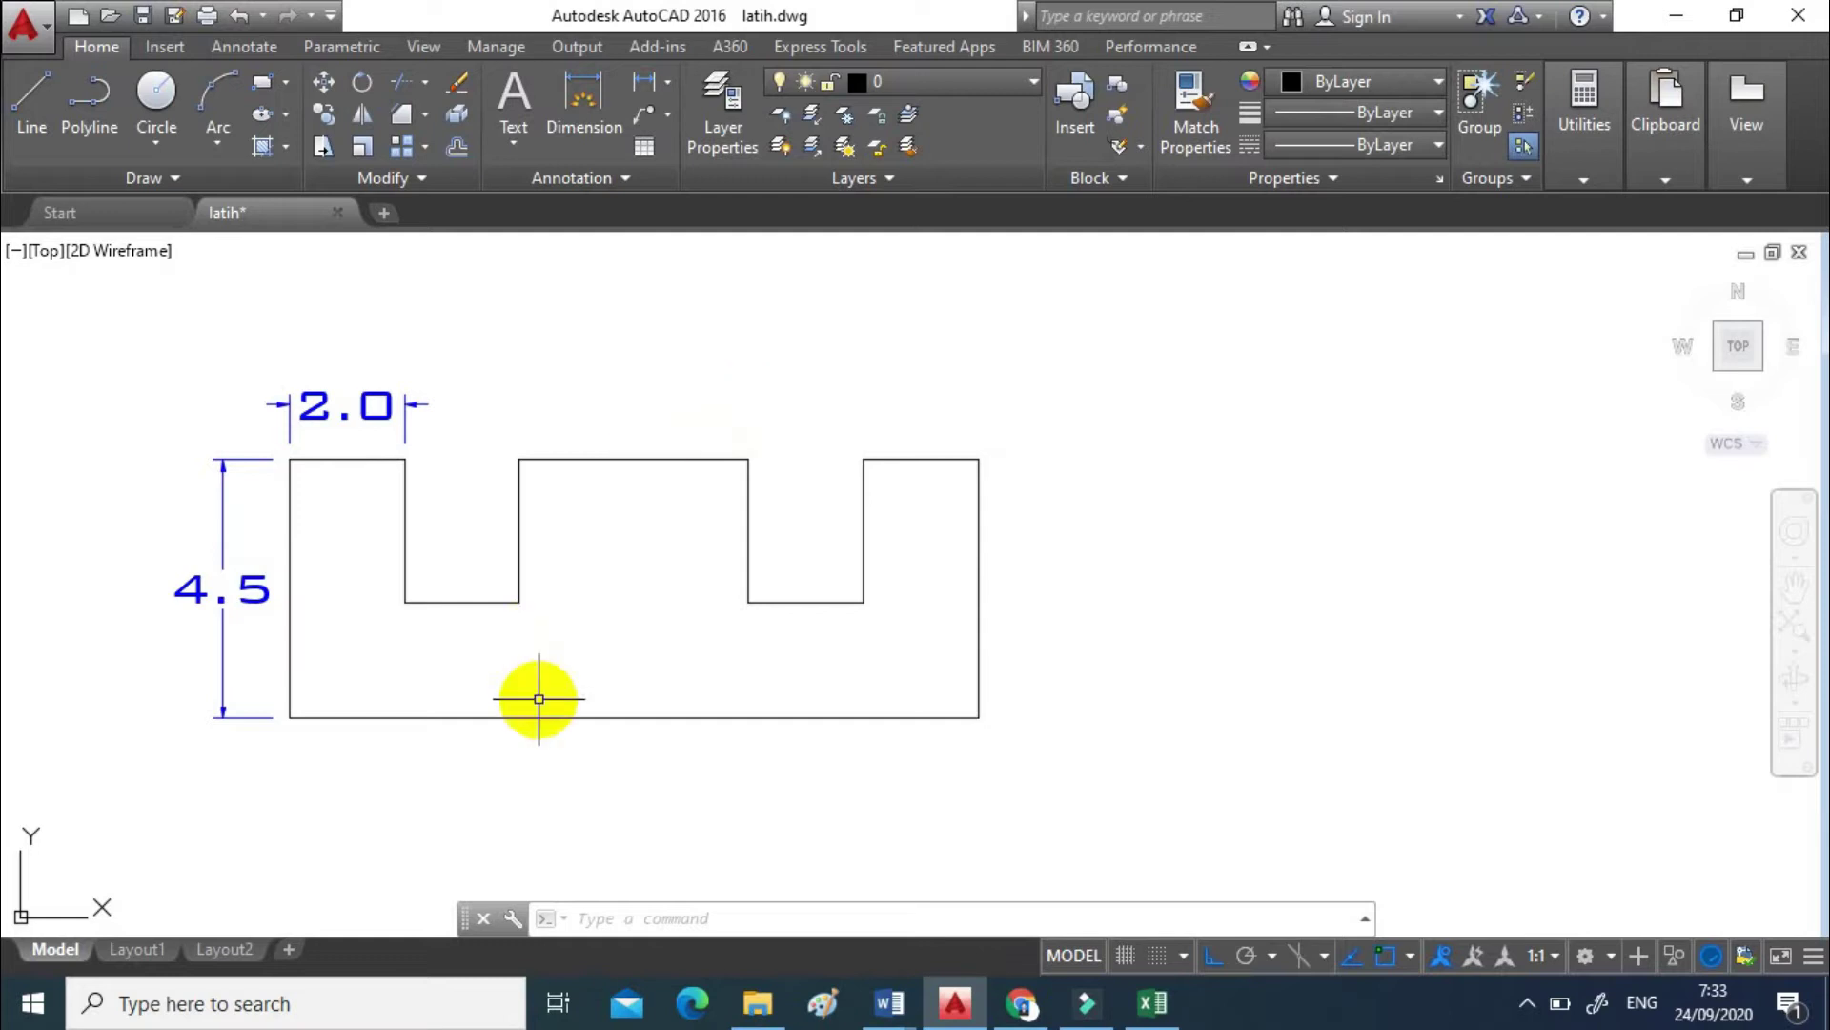
{"action": "type", "text": "DCo"}
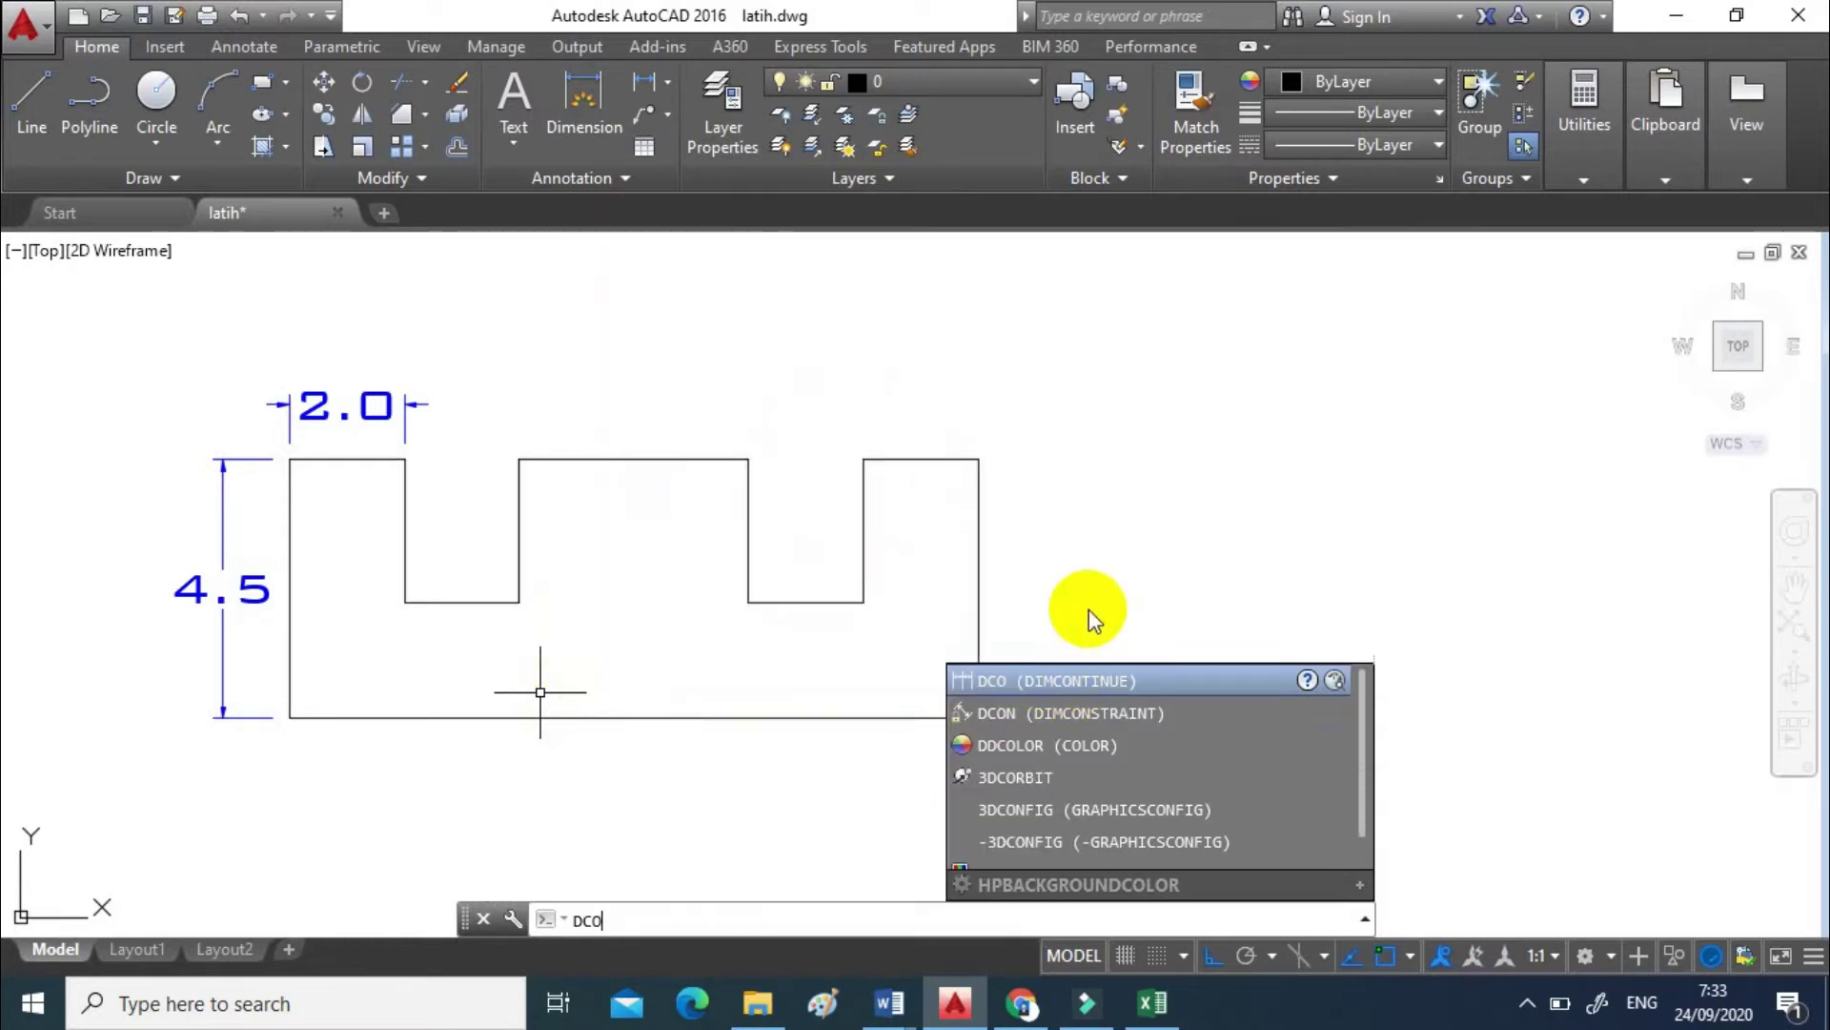
{"action": "key", "text": "Down"}
{"action": "key", "text": "Down"}
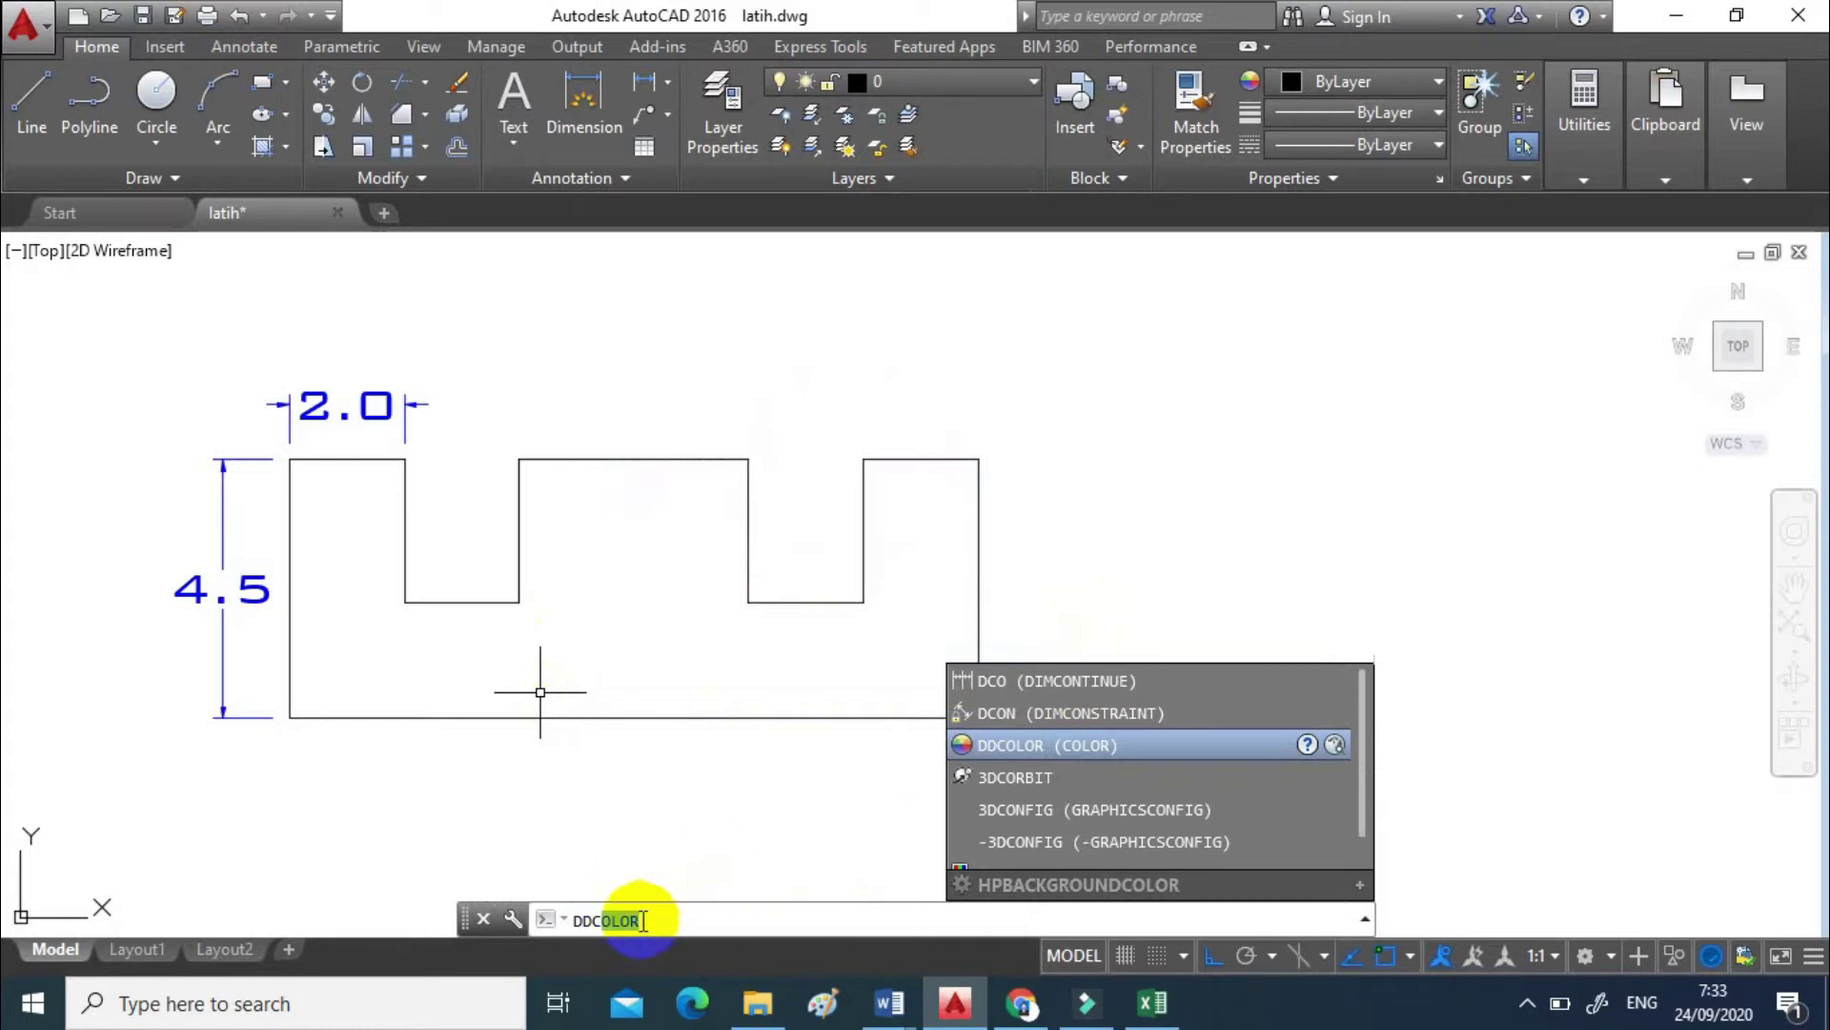
{"action": "key", "text": "BackSpace"}
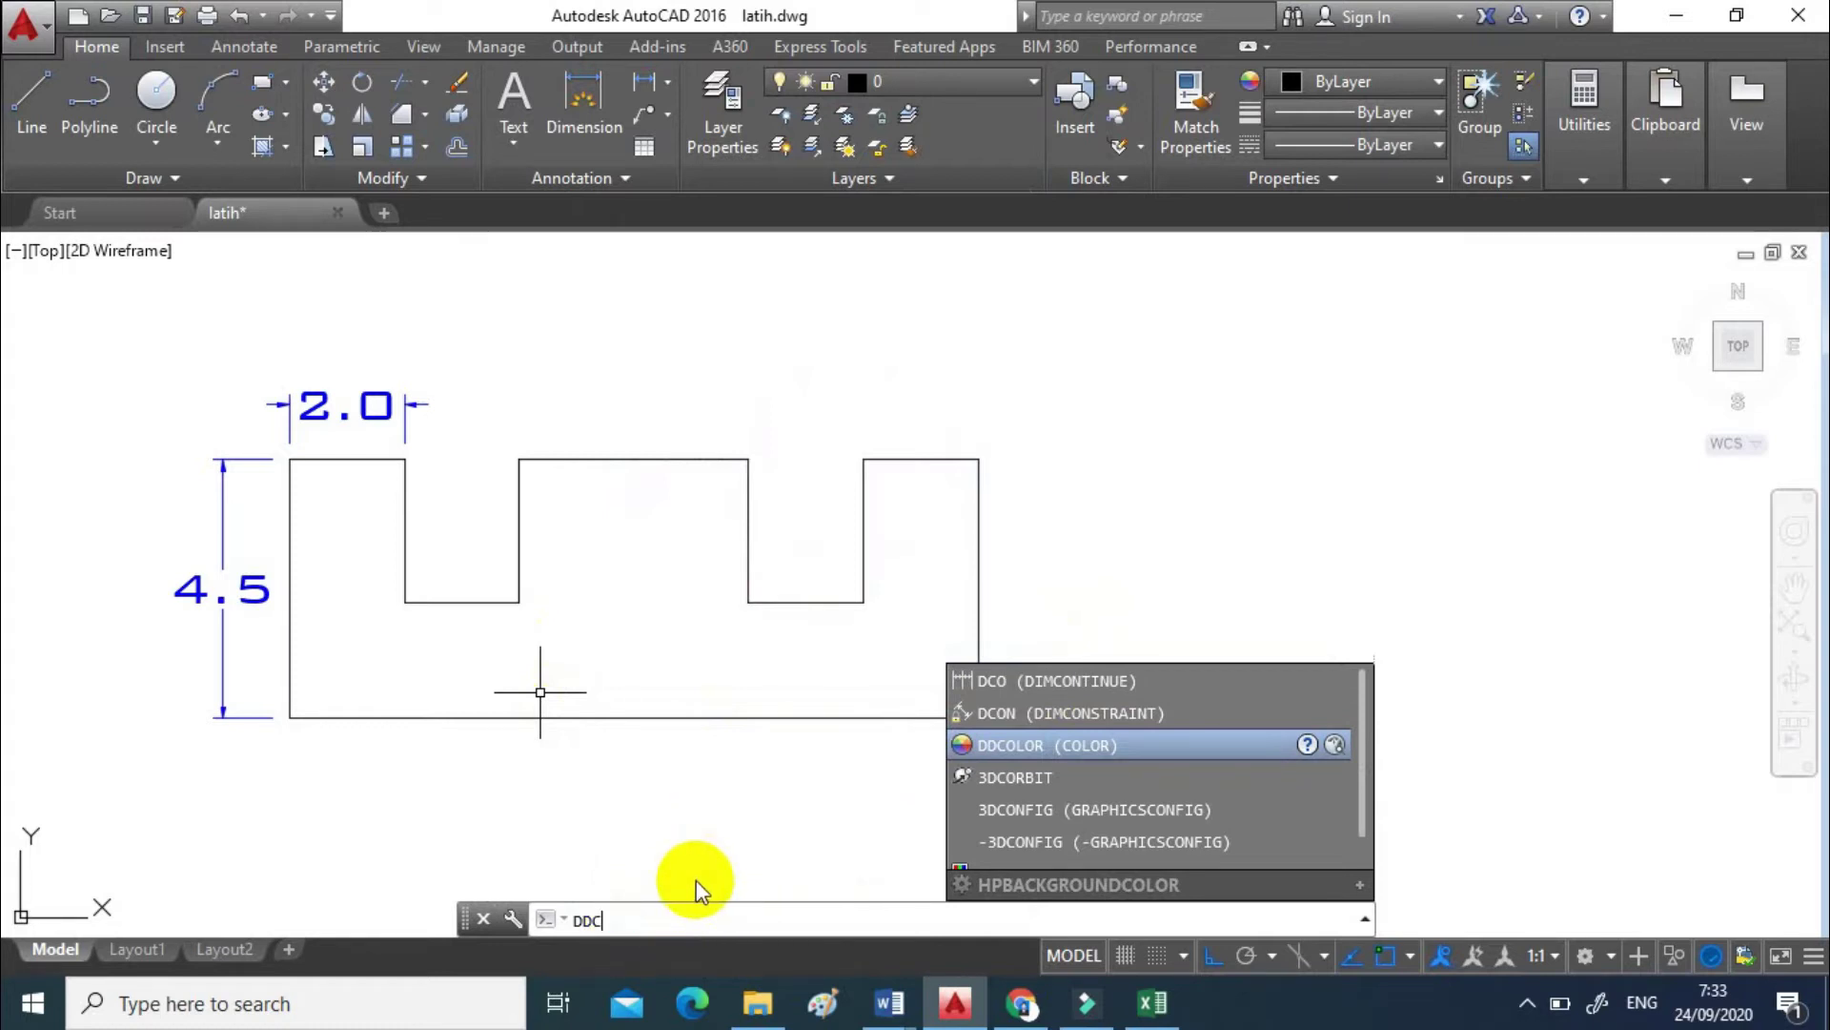
{"action": "key", "text": "BackSpace"}
{"action": "key", "text": "BackSpace"}
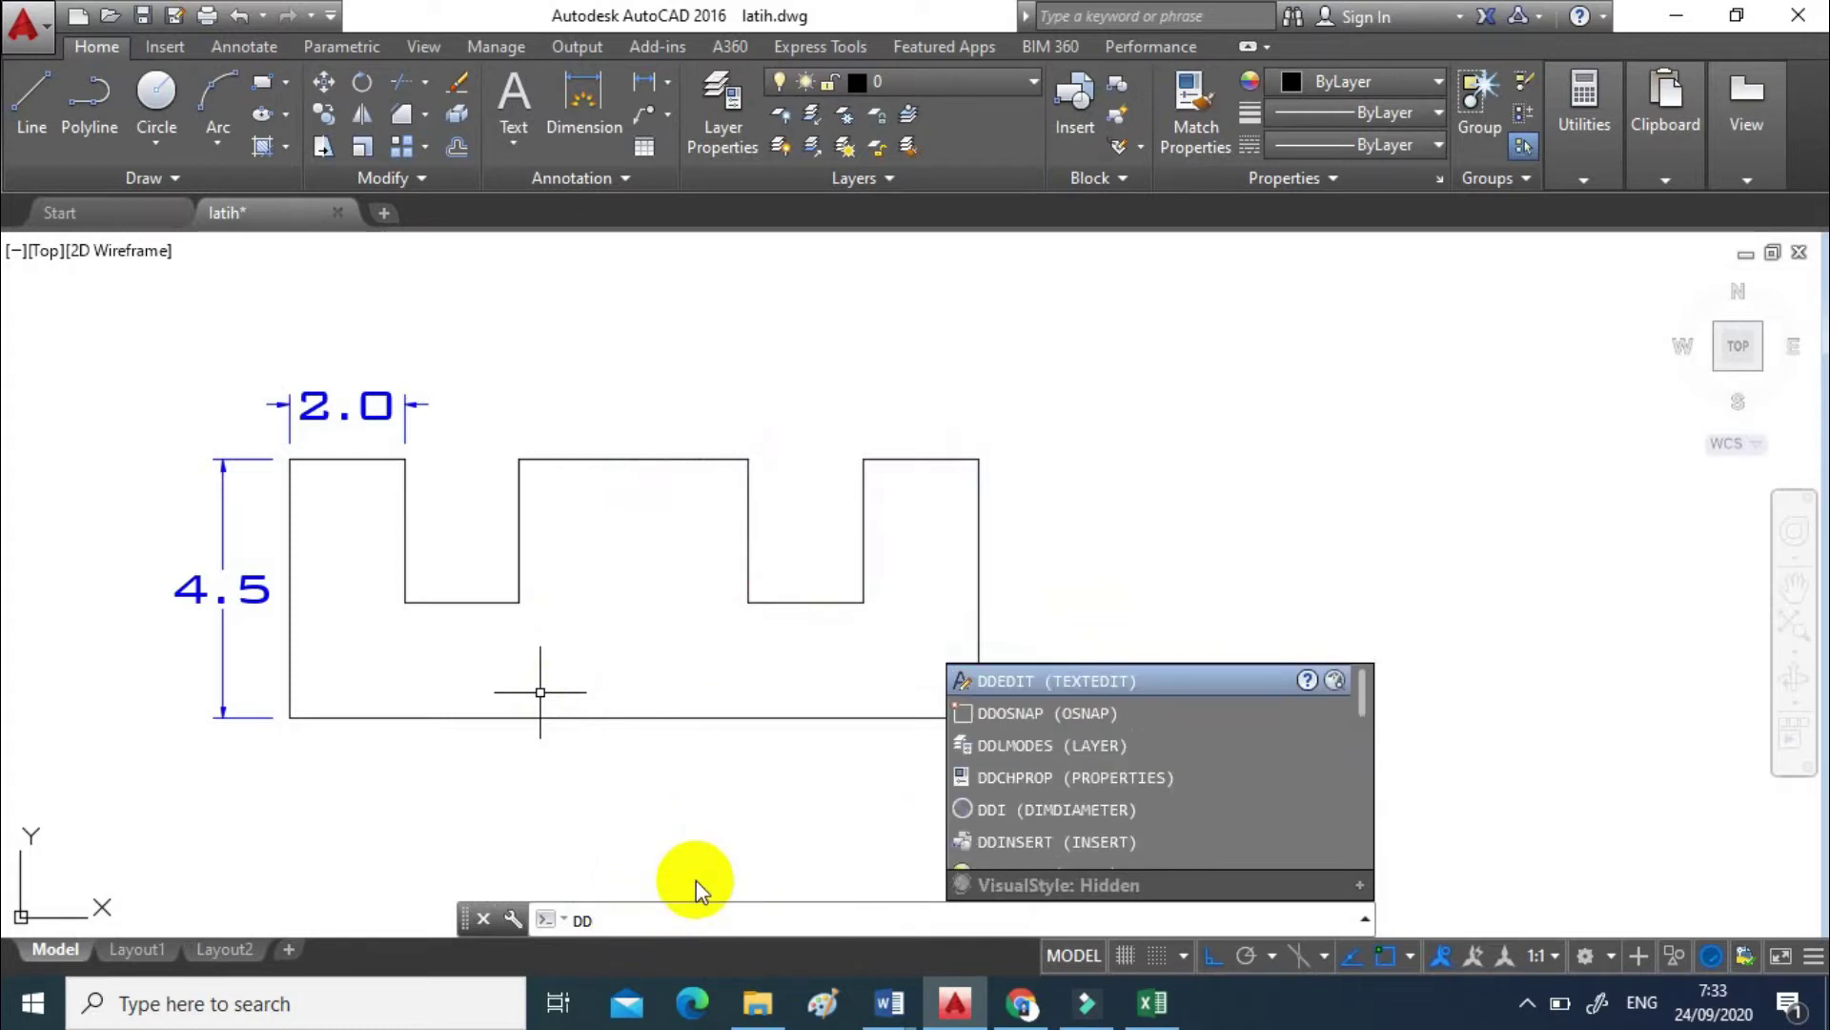
- Continue the leftmost tooth's width dimension (DIMCONTINUE) across both slots and the remaining teeth to the profile's upper-right corner
{"action": "type", "text": "CO"}
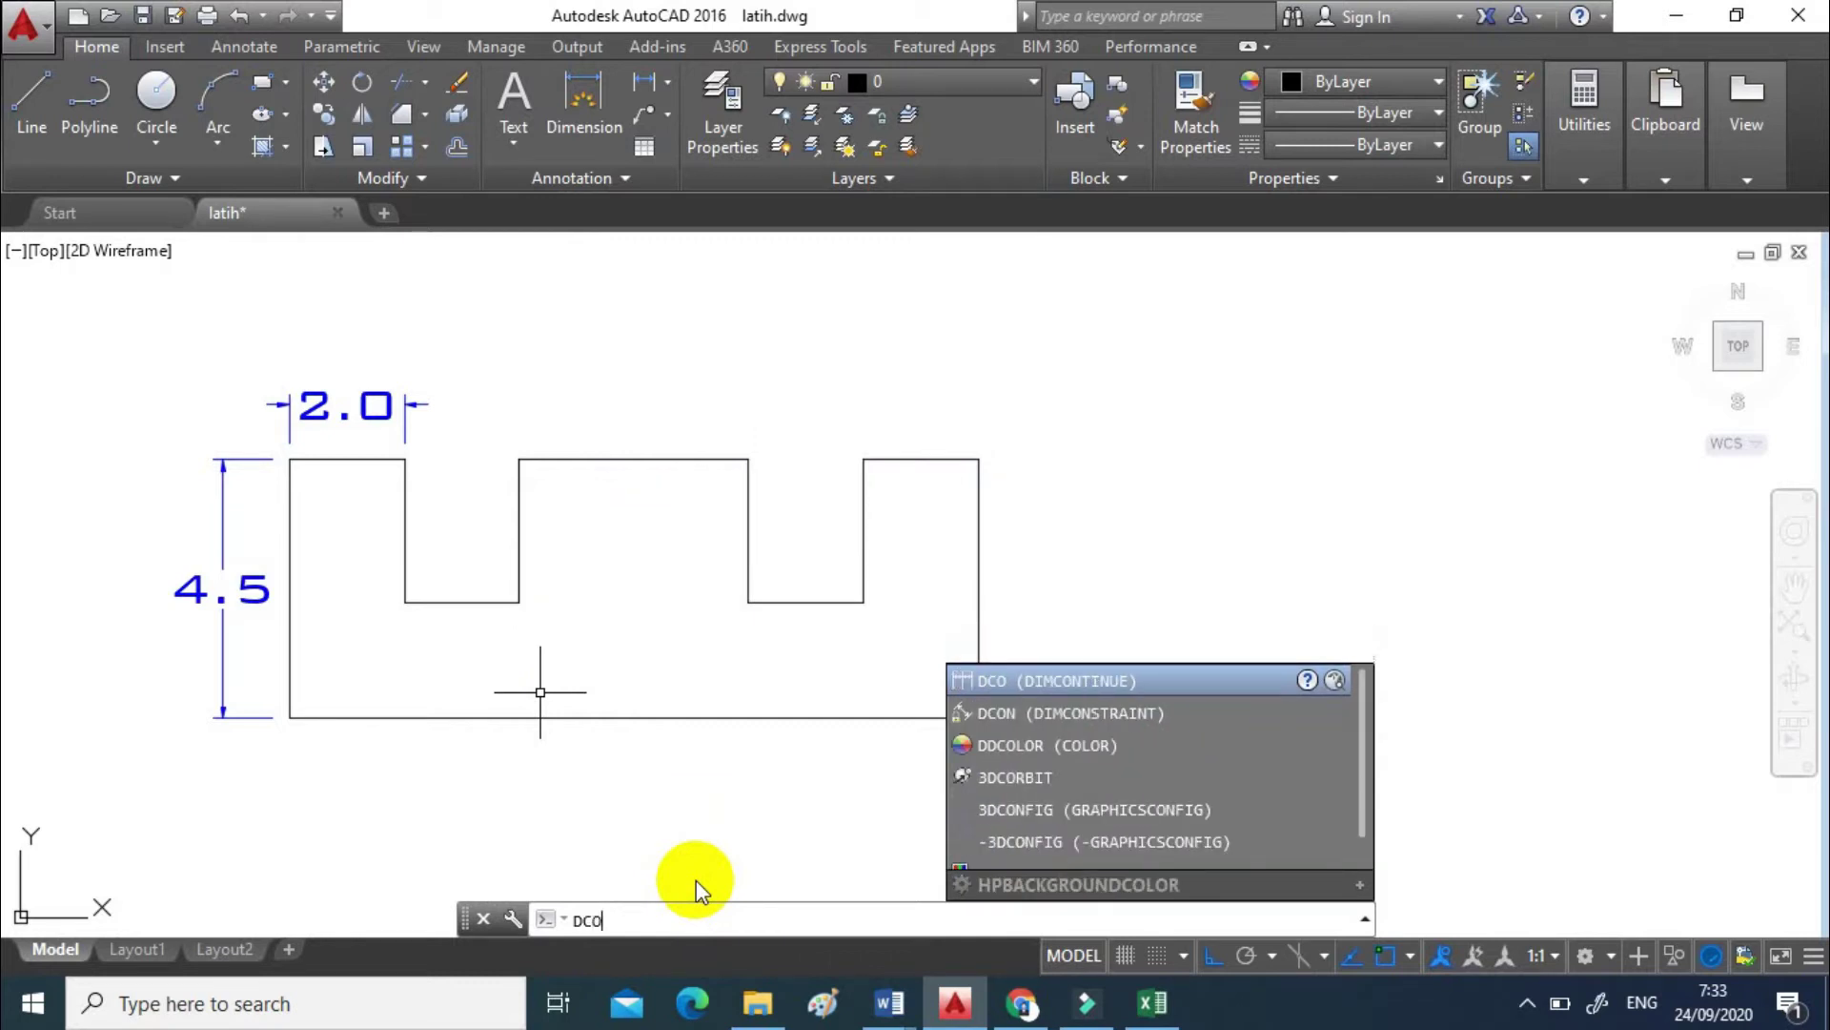
{"action": "key", "text": "Return"}
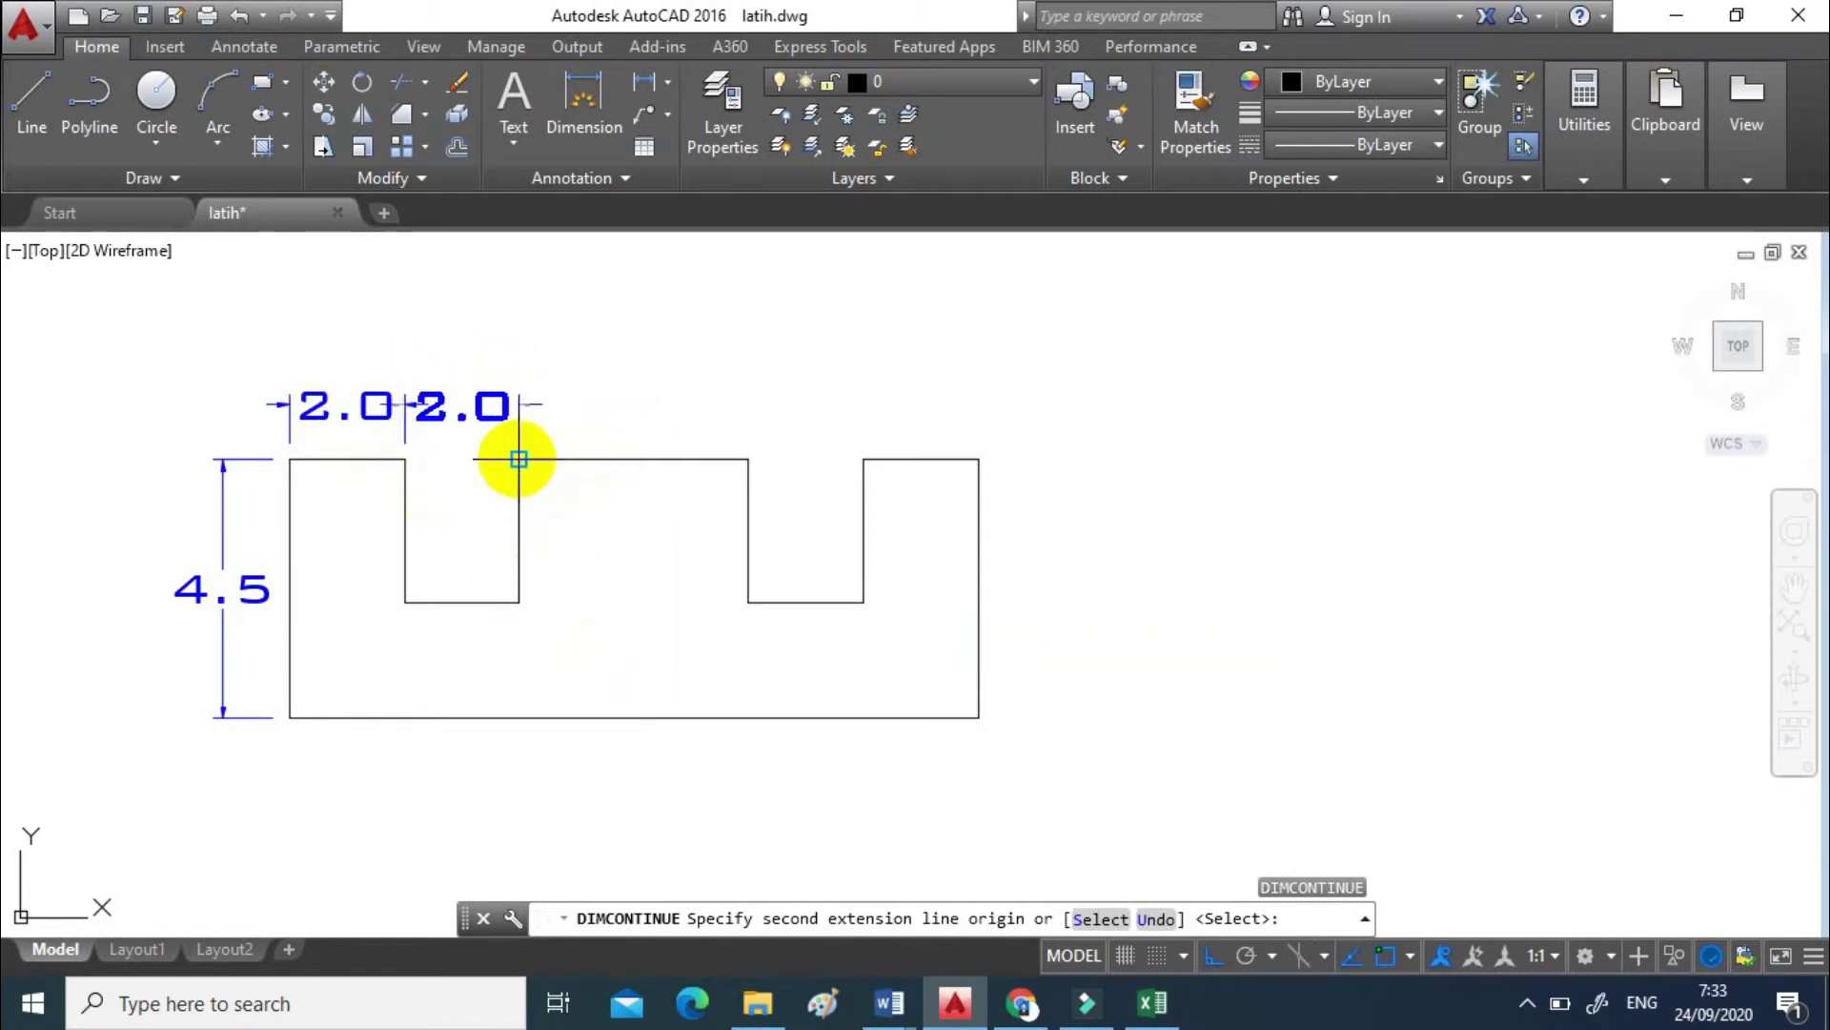
{"action": "left_click", "coordinate": [518, 458]}
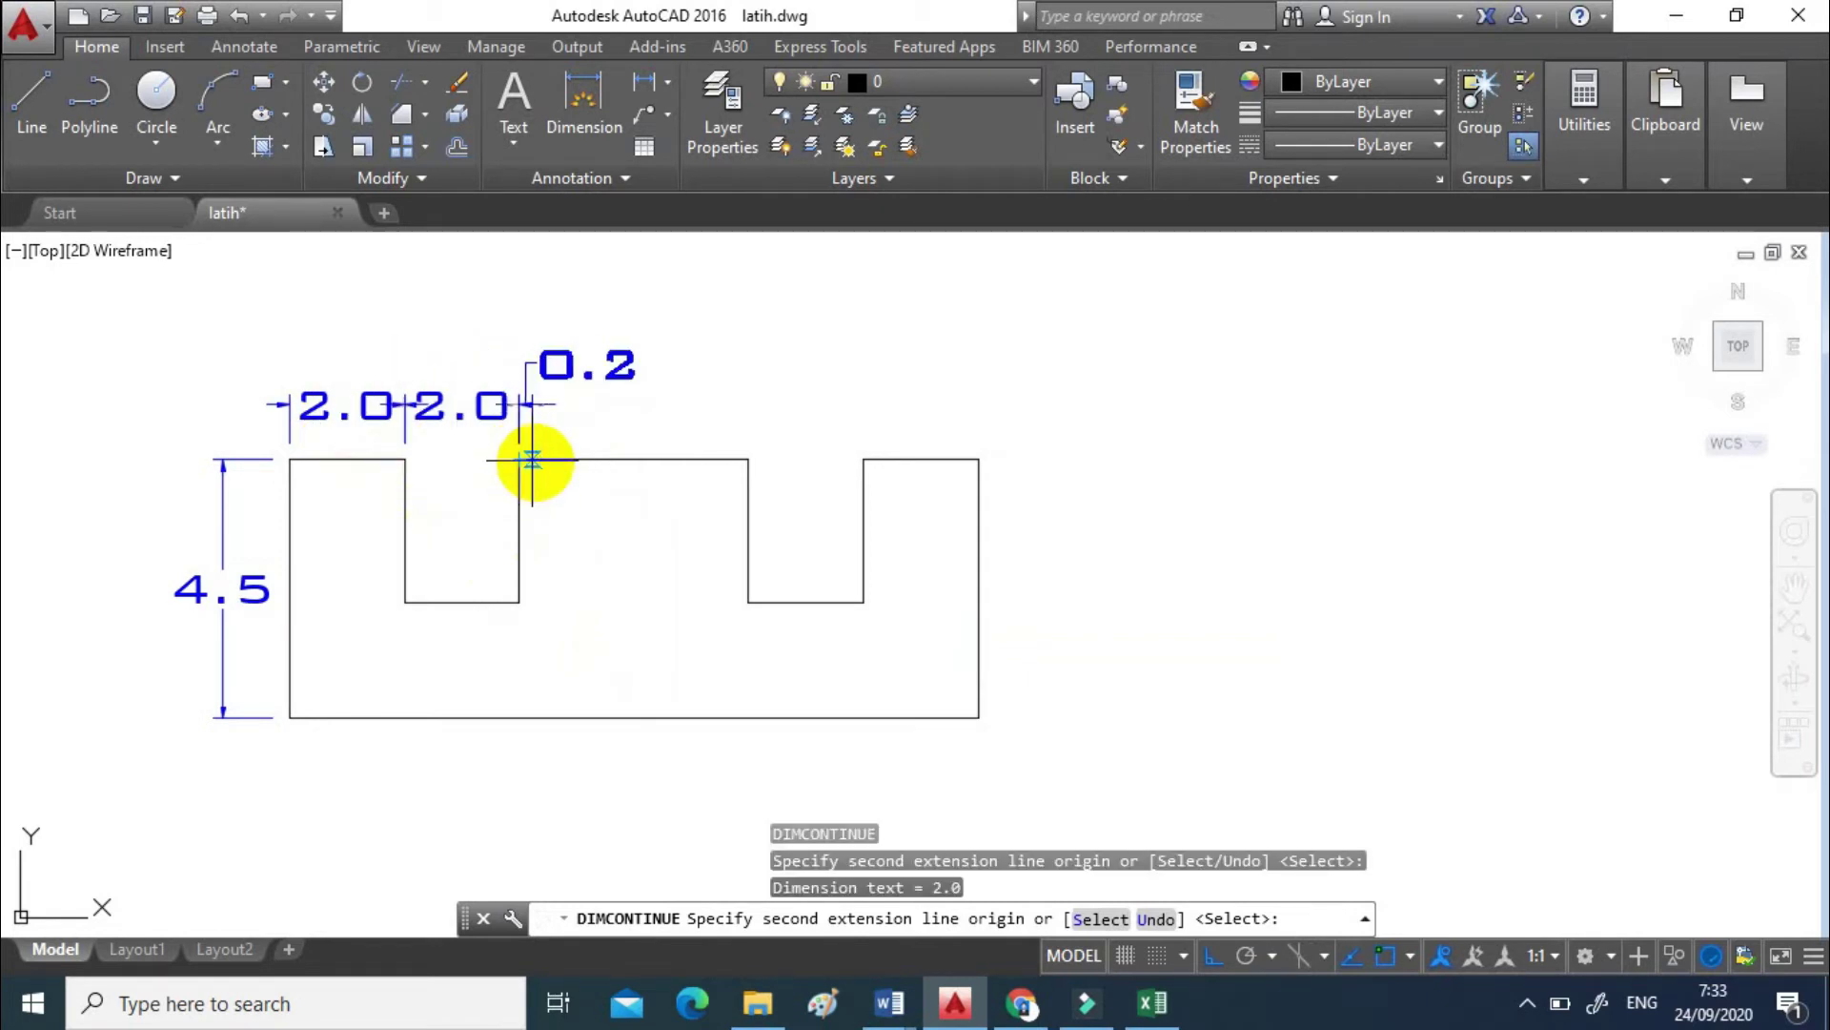
{"action": "left_click", "coordinate": [748, 459]}
{"action": "left_click", "coordinate": [864, 458]}
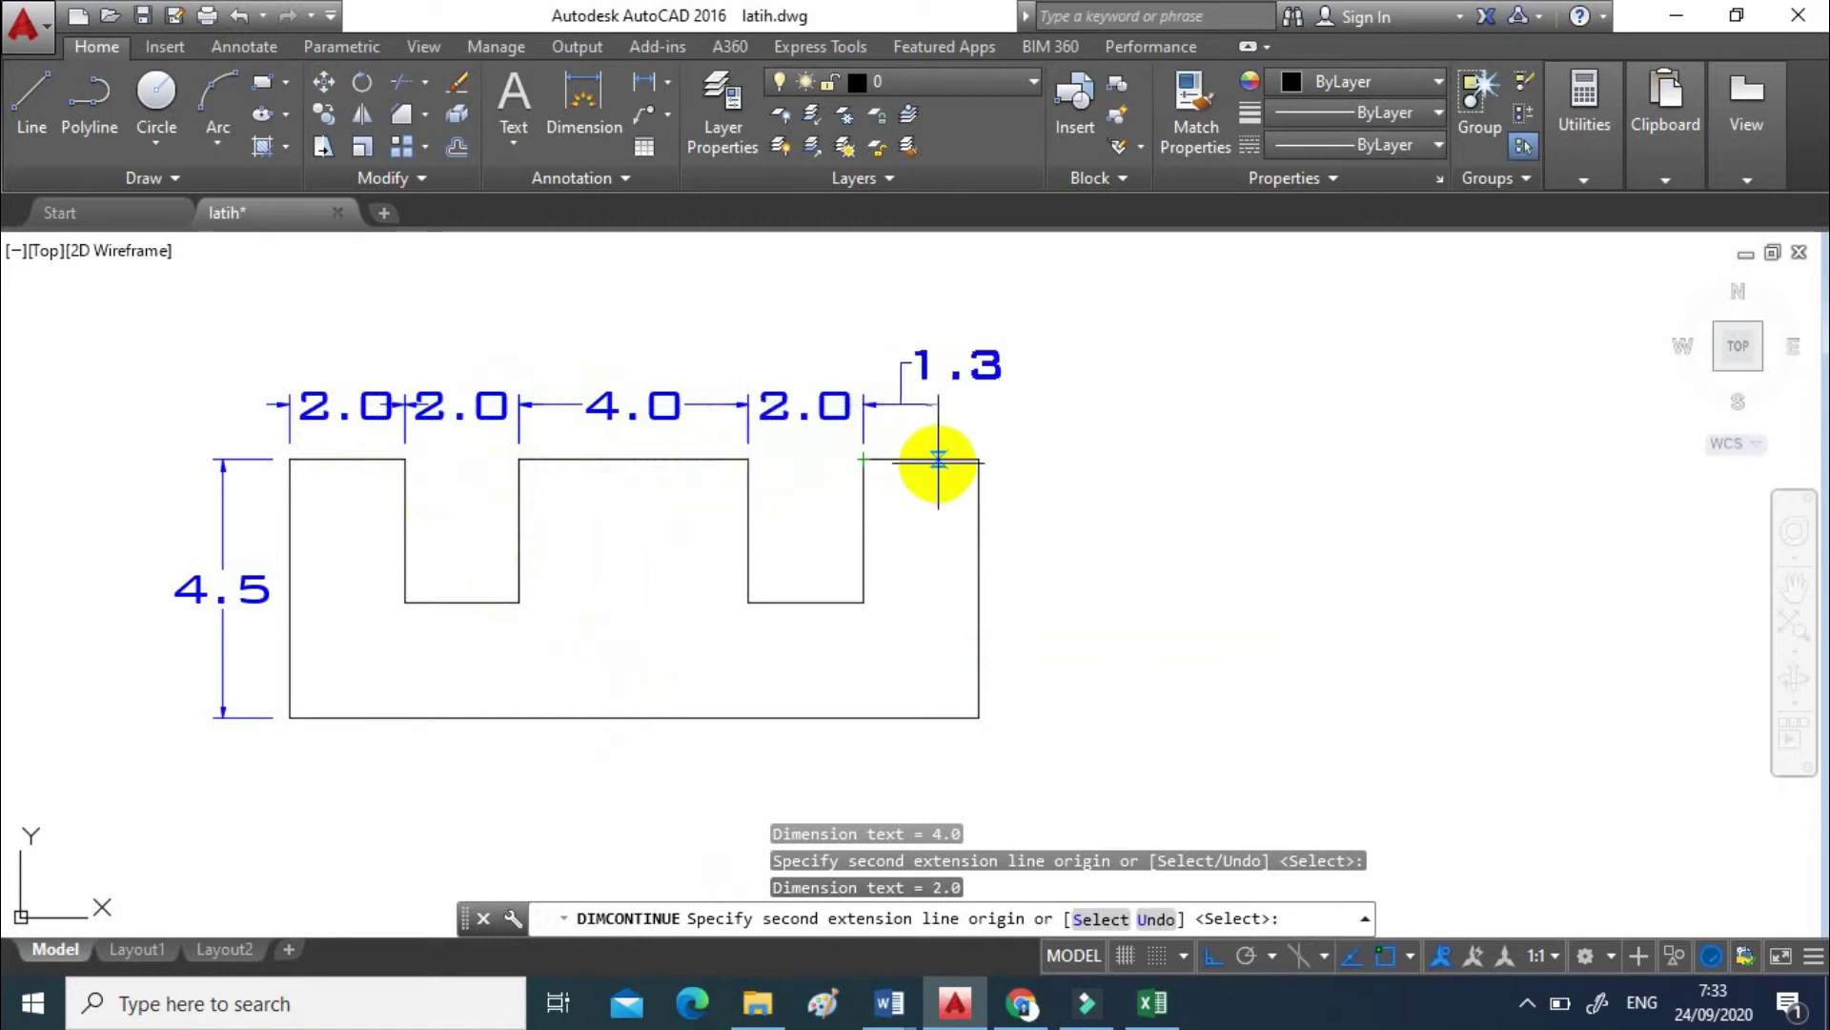
{"action": "left_click", "coordinate": [979, 459]}
{"action": "key", "text": "Escape"}
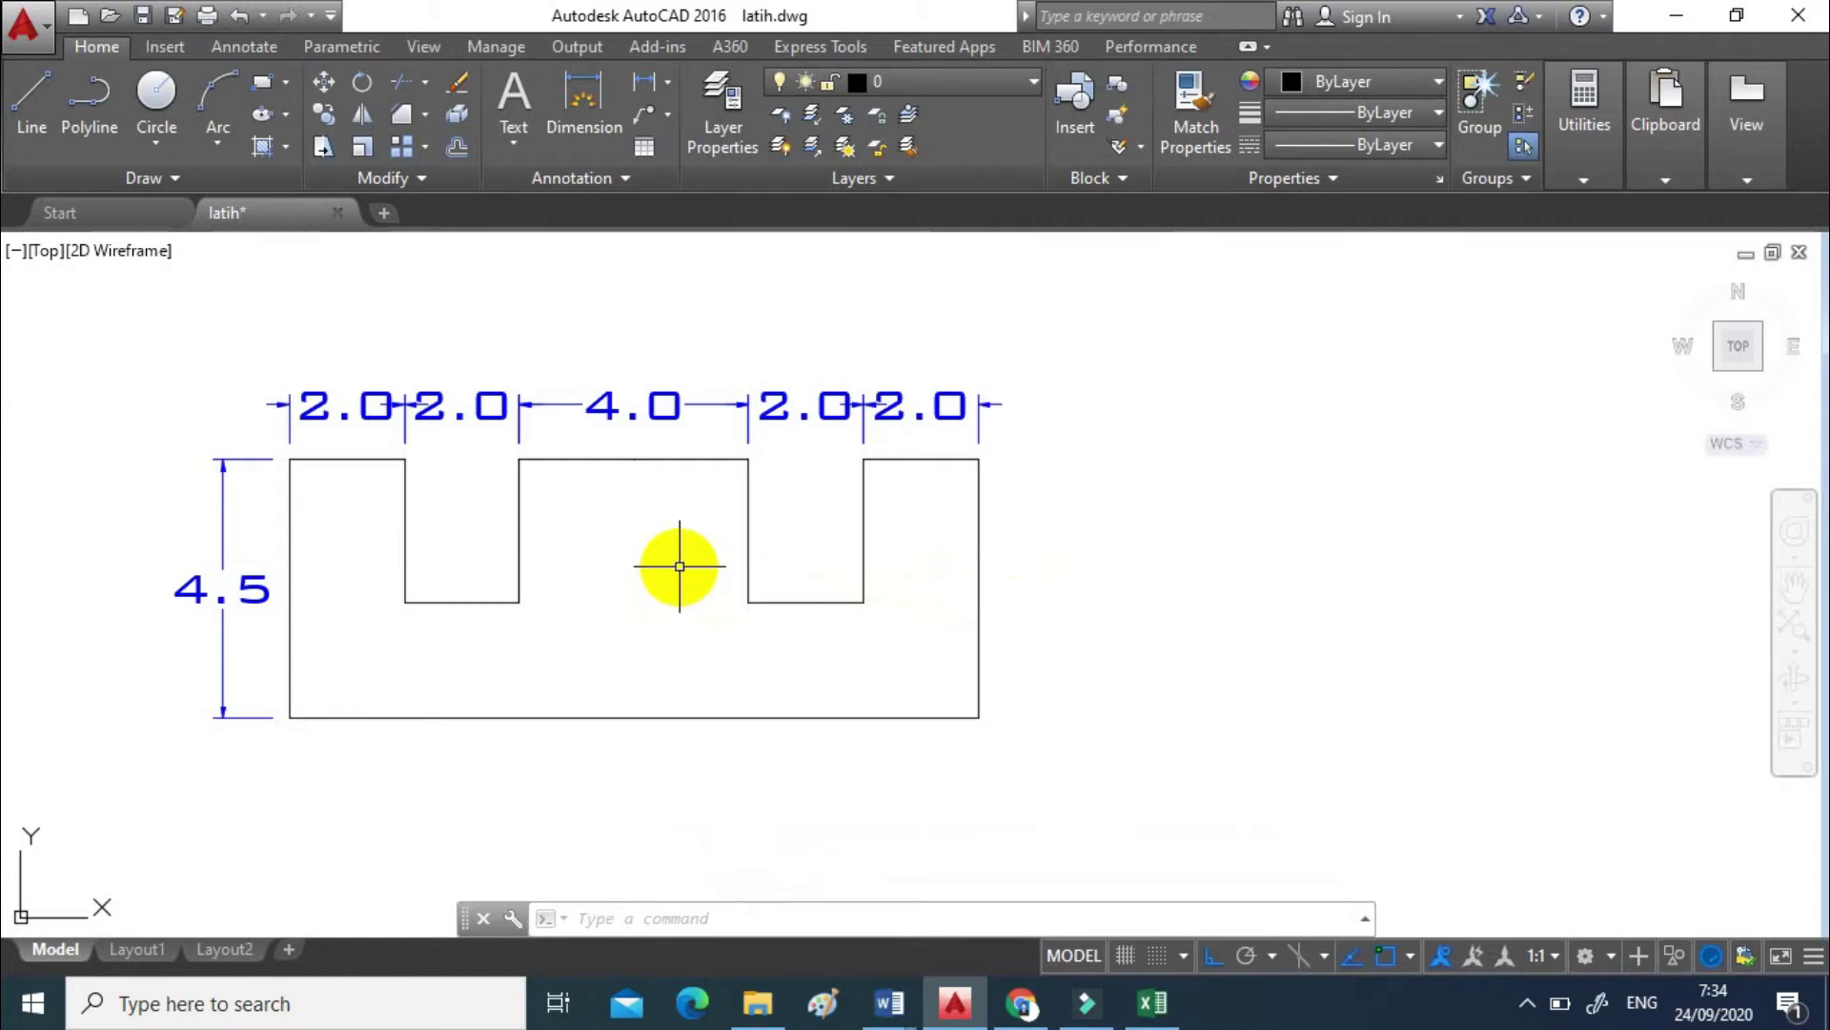
- Modify the Standard dimension style by changing the font of its Standard text style to Arial
{"action": "middle_click_drag", "start_coordinate": [680, 566], "coordinate": [789, 602]}
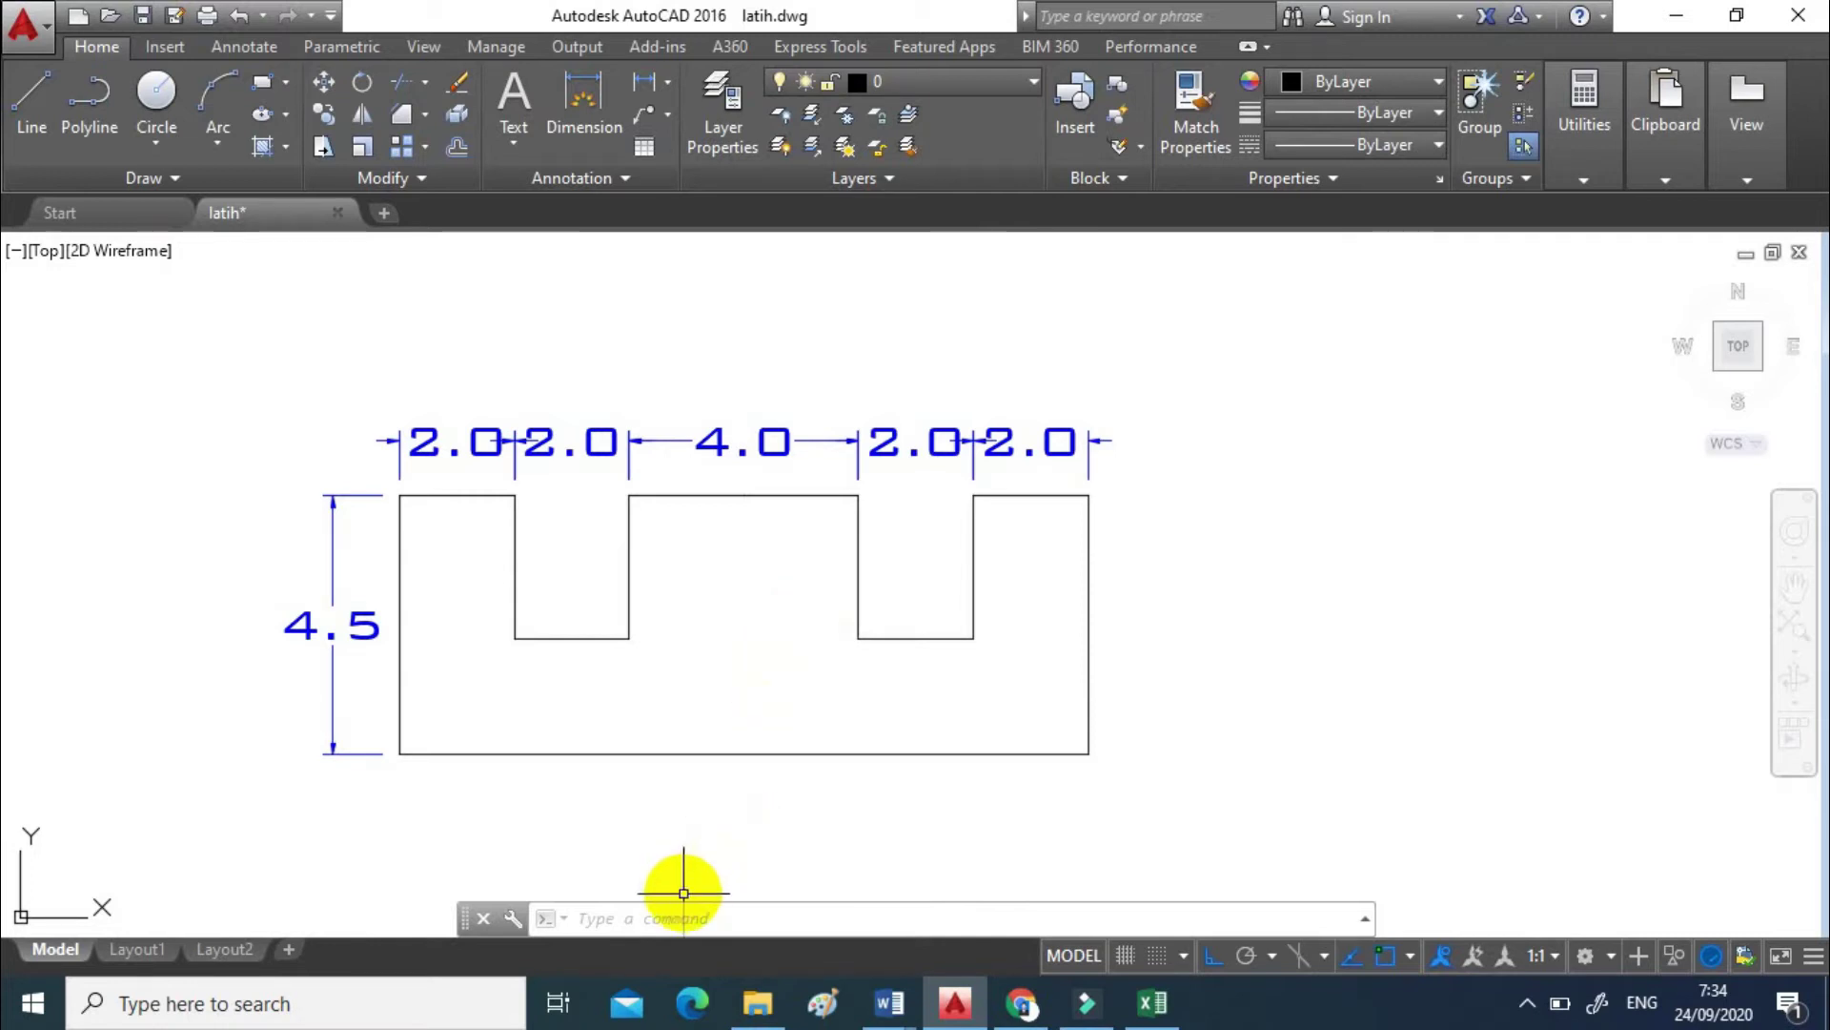
{"action": "type", "text": "d"}
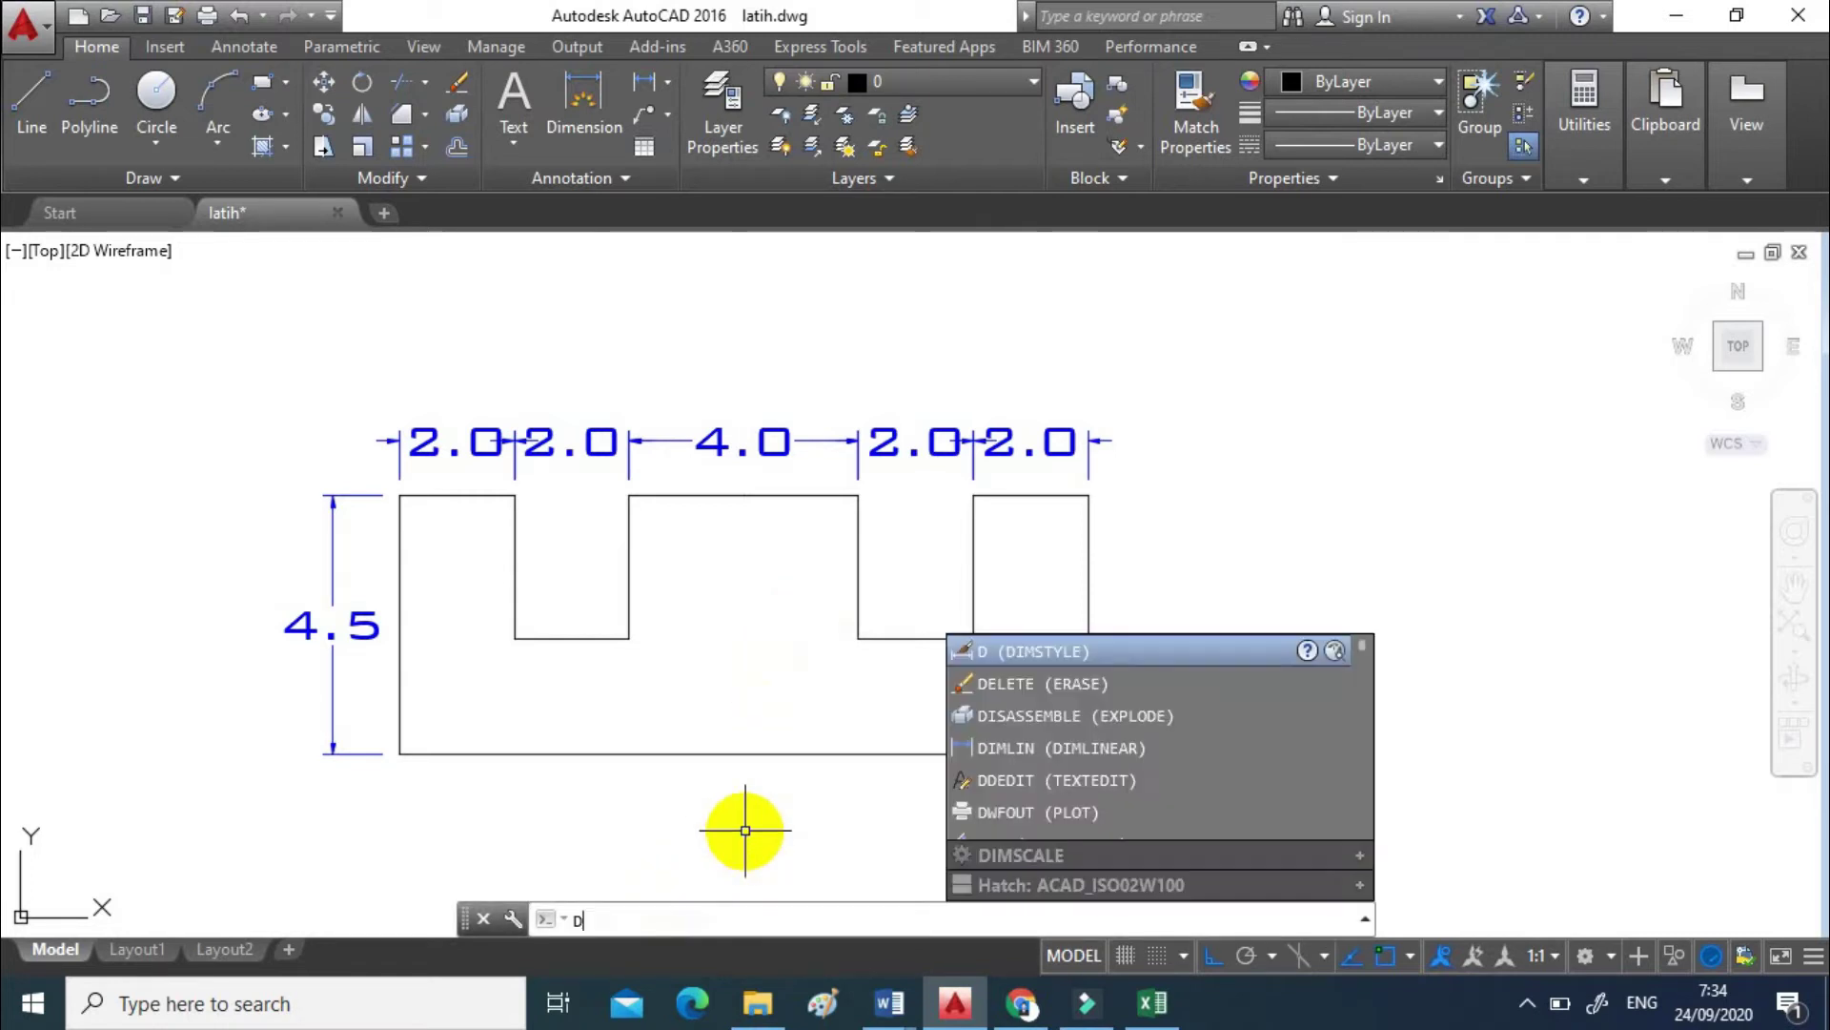
{"action": "key", "text": "Return"}
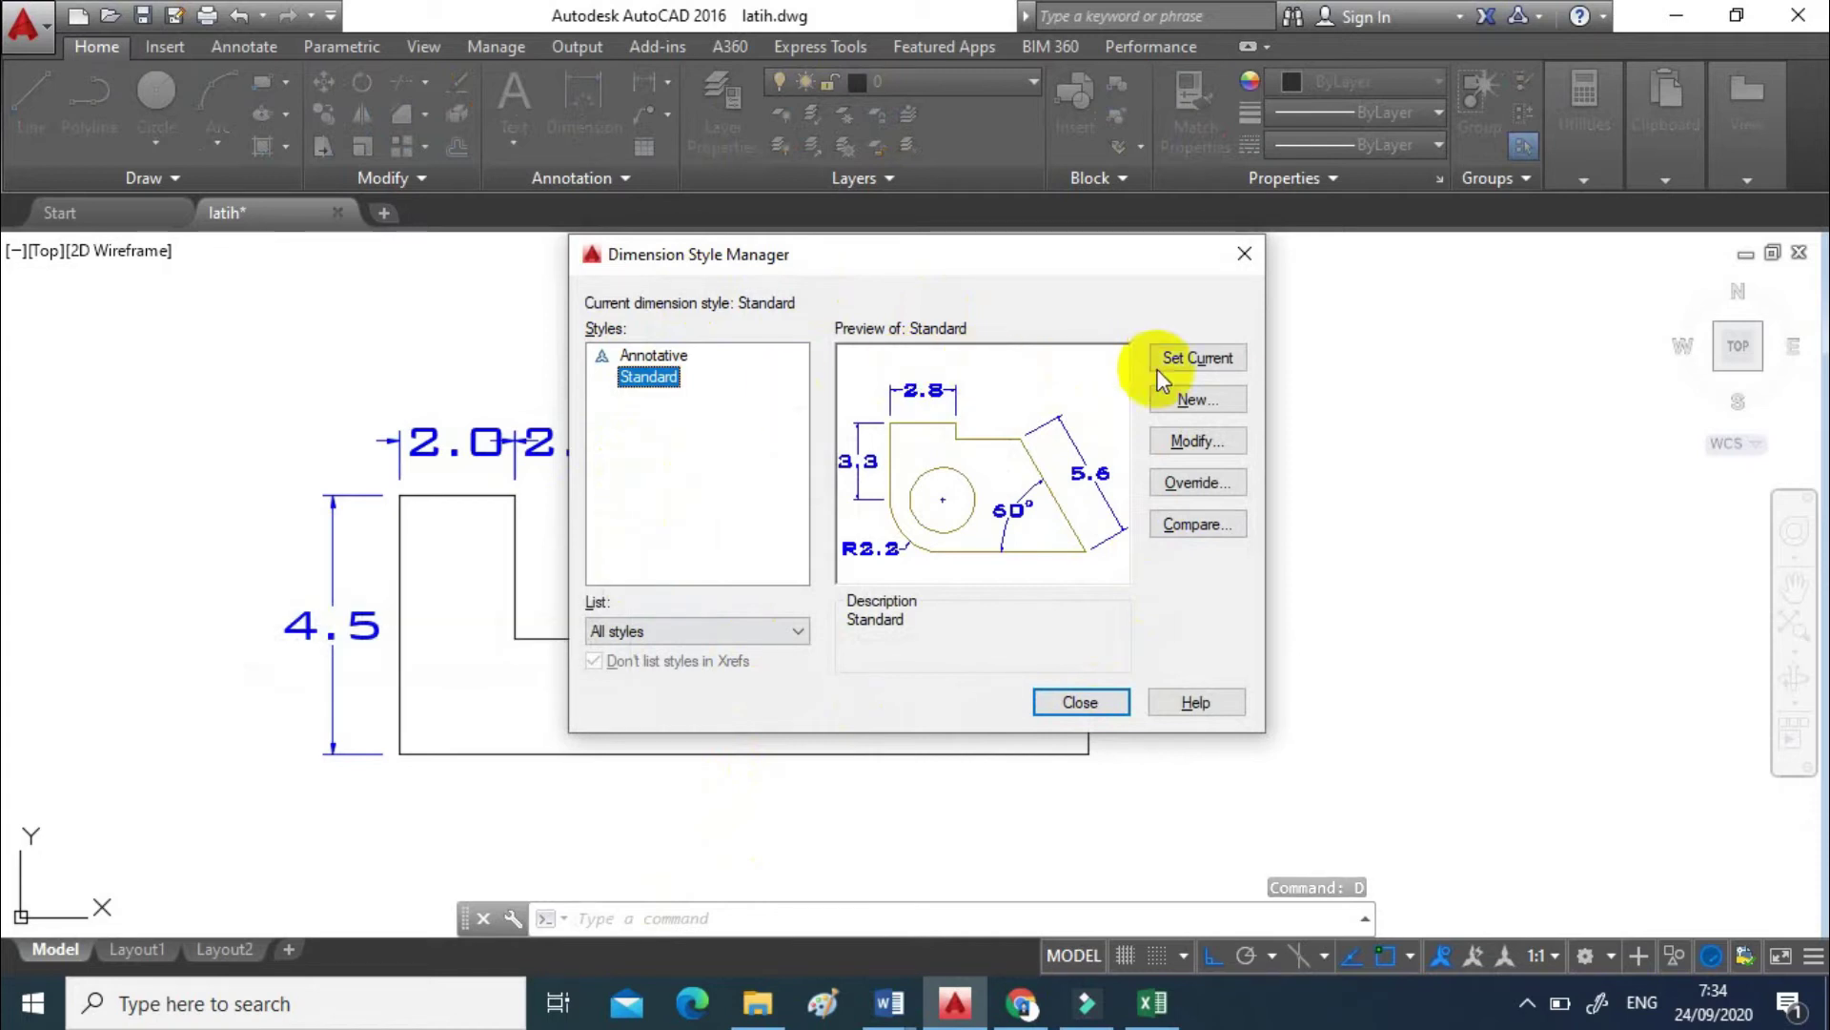
{"action": "left_click", "coordinate": [1228, 442]}
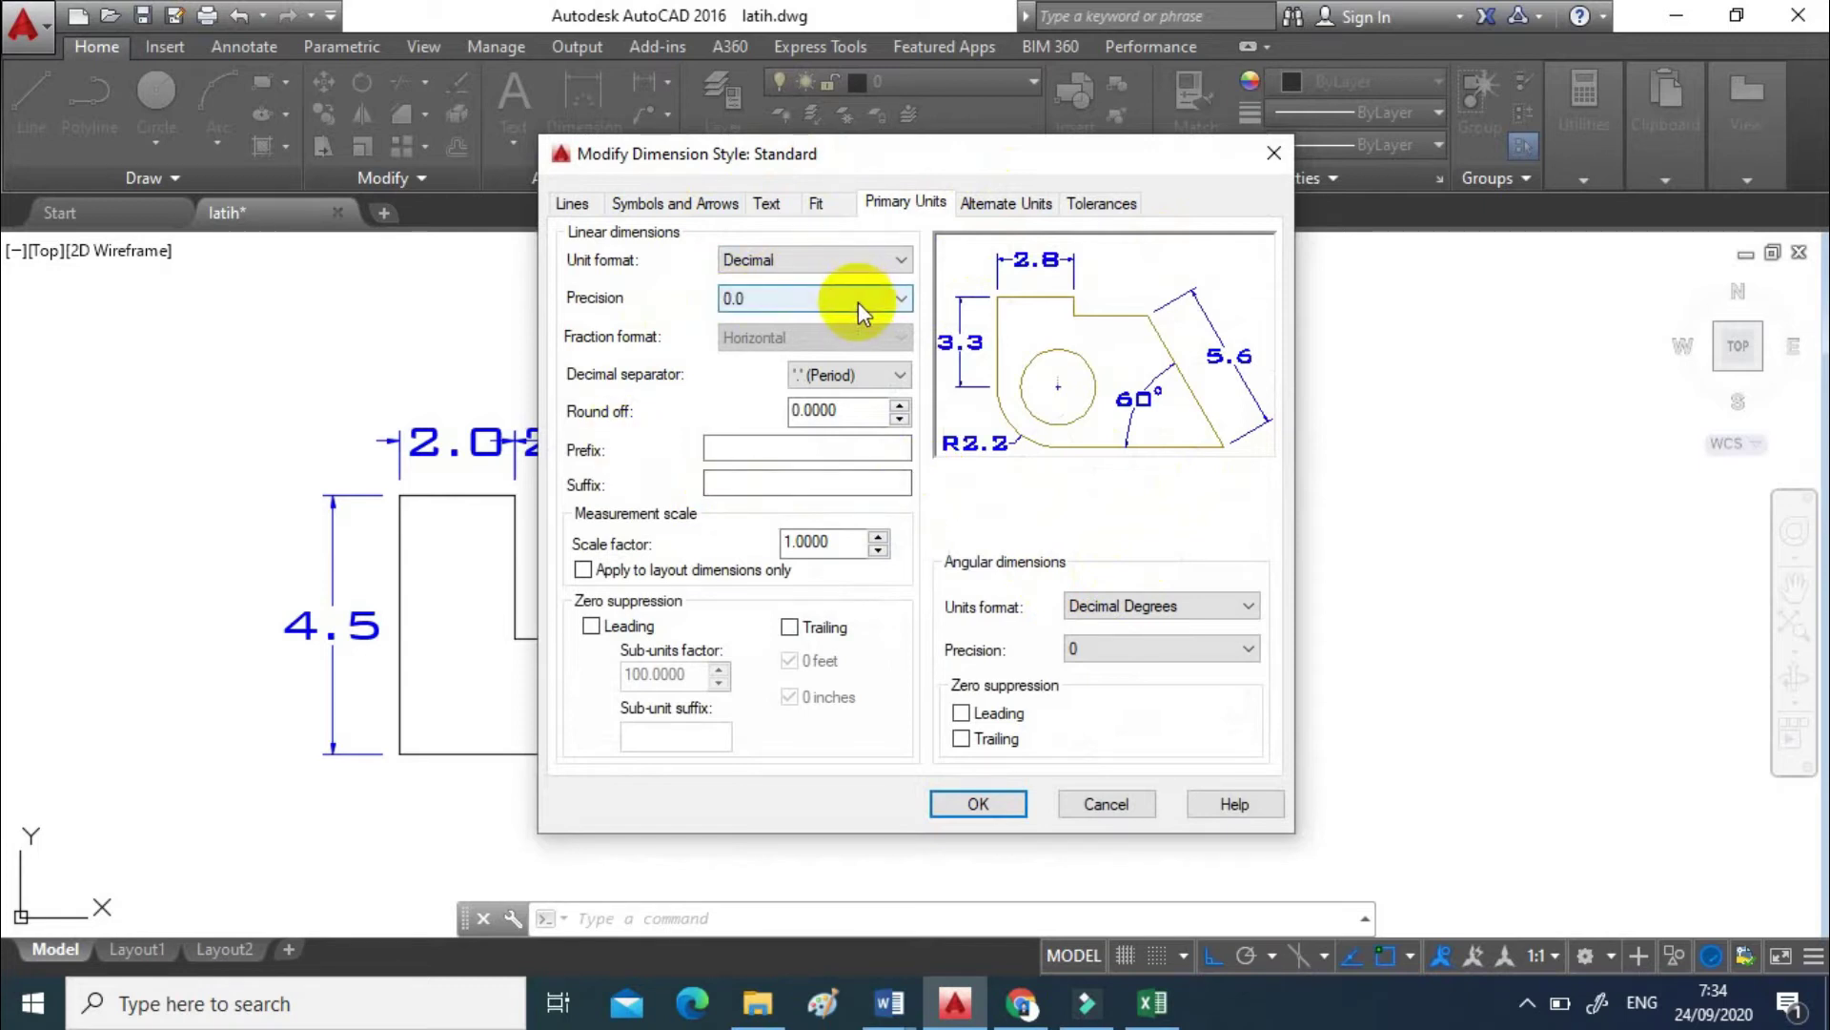
{"action": "left_click", "coordinate": [768, 204]}
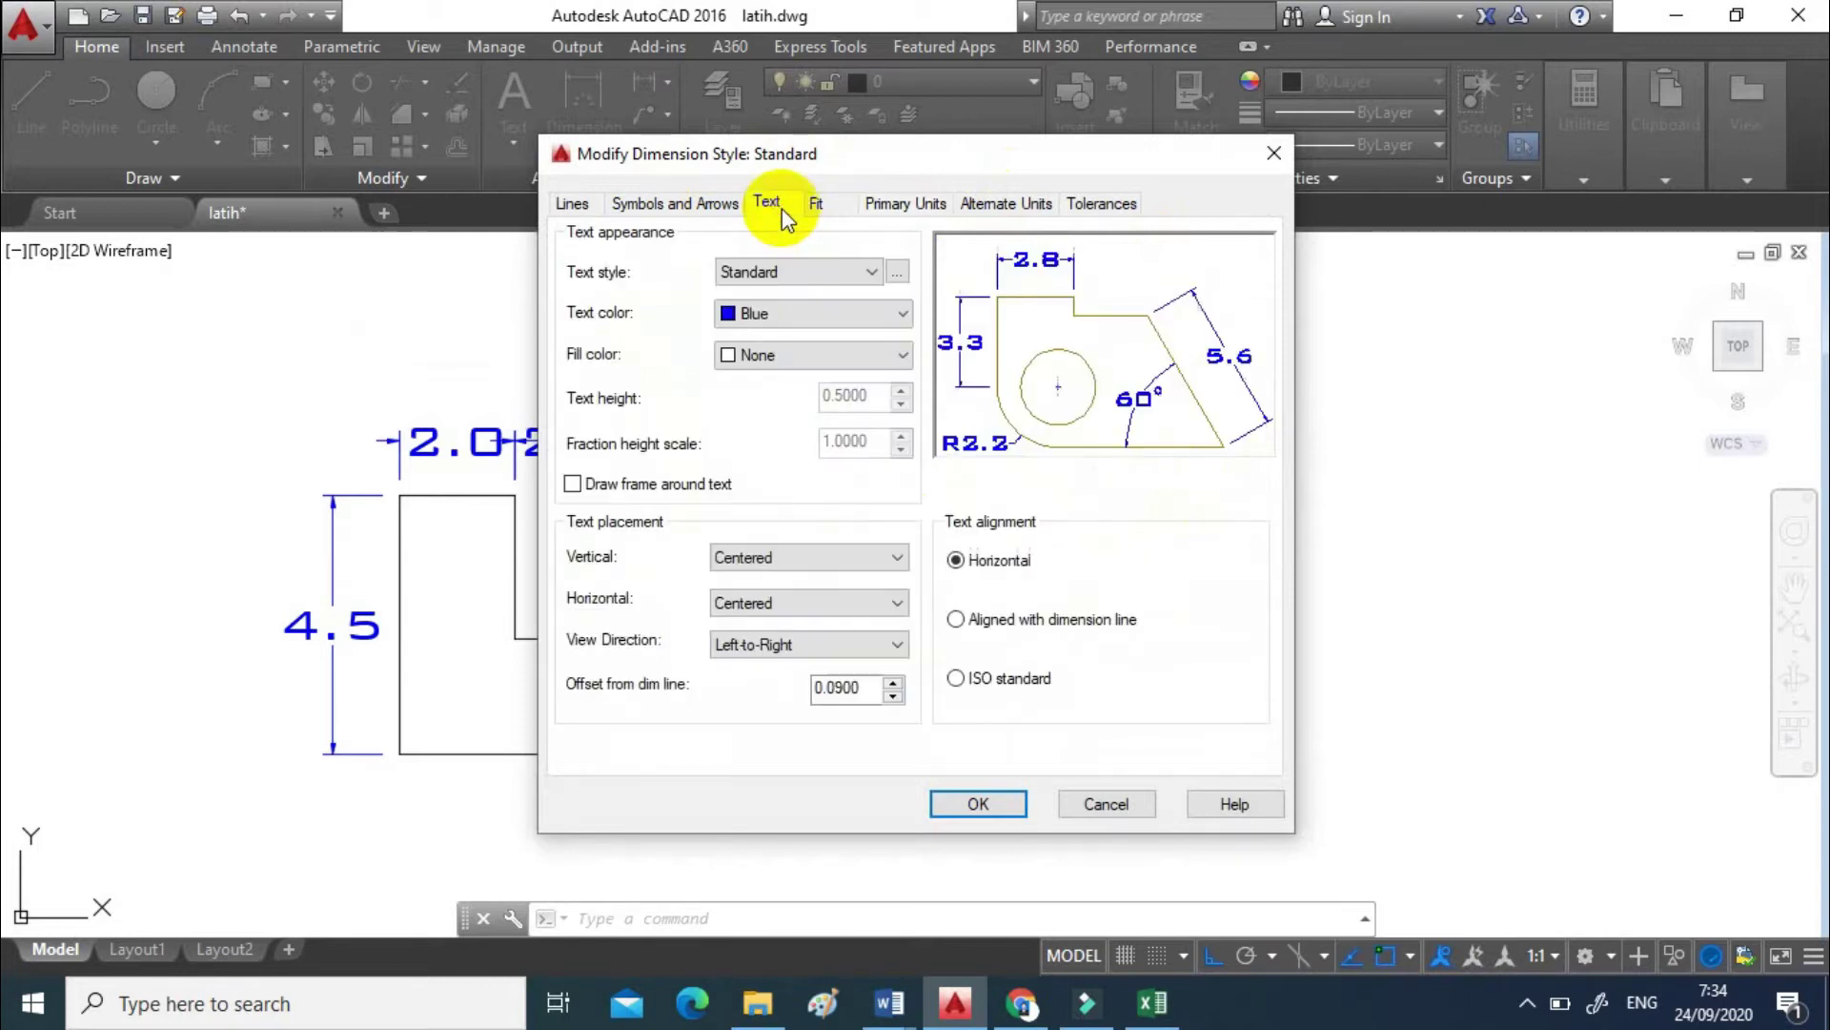
{"action": "left_click", "coordinate": [897, 273]}
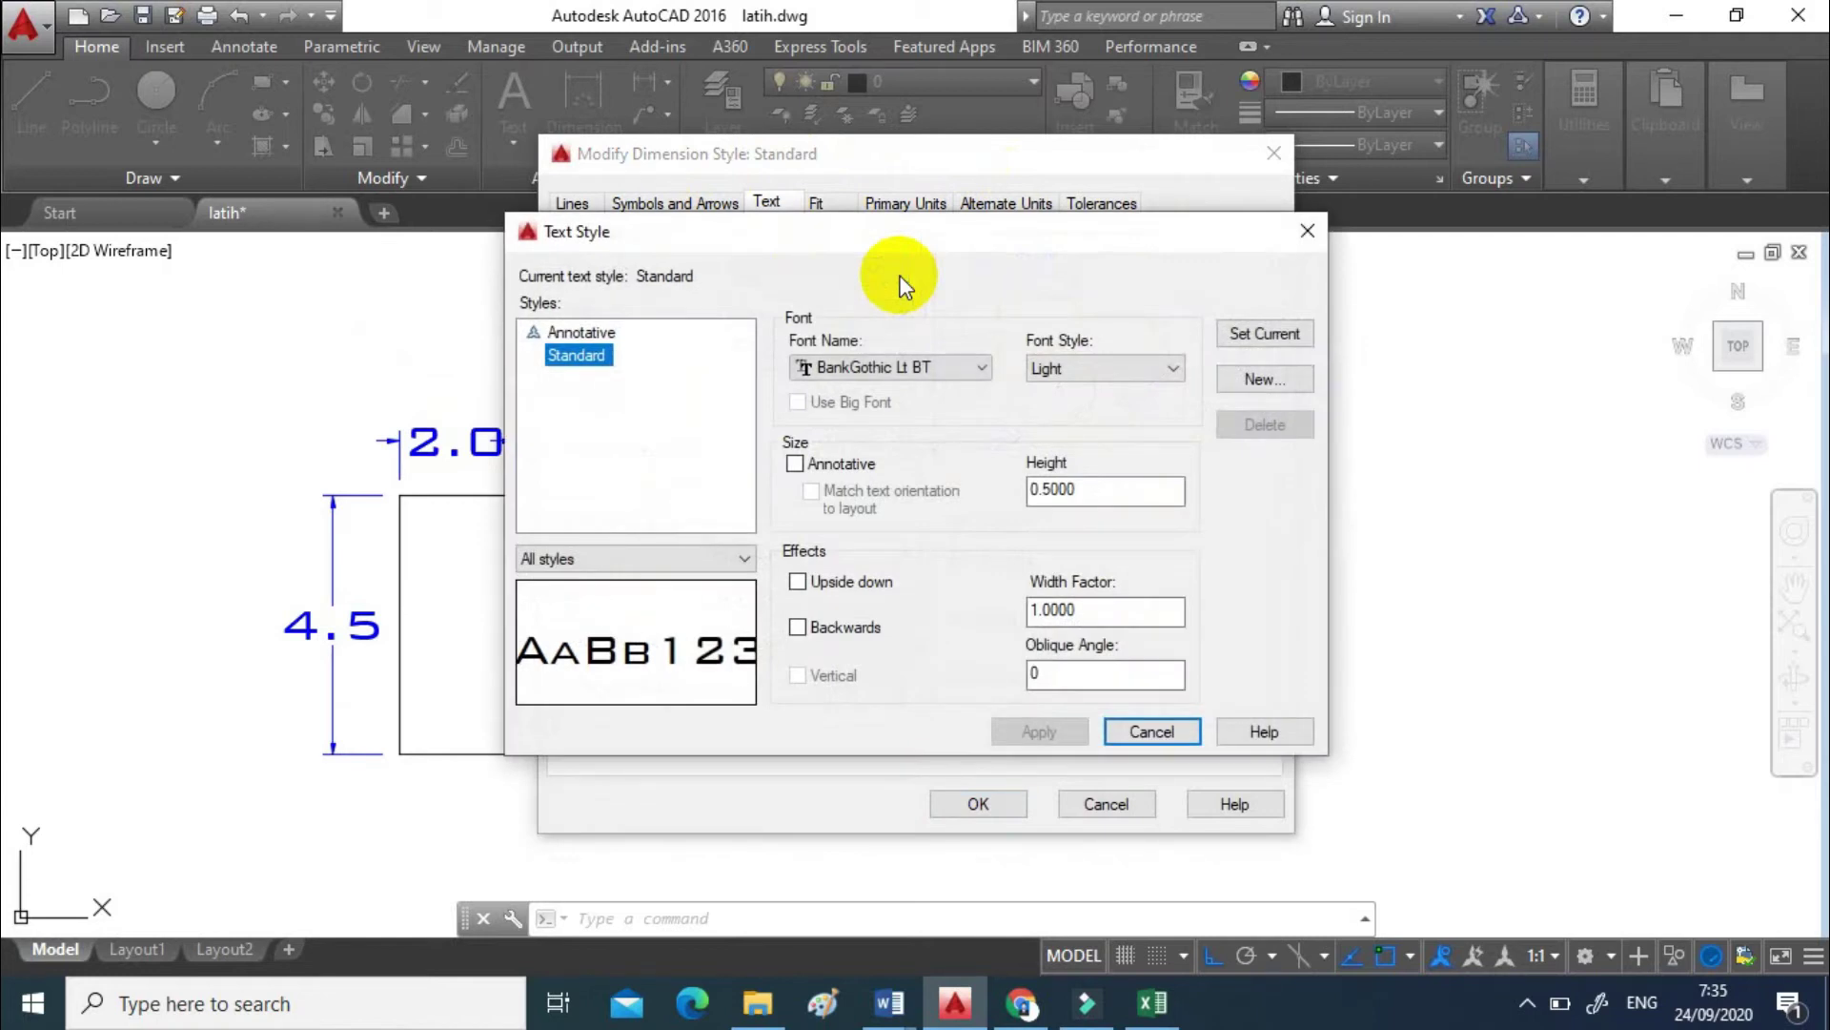
{"action": "left_click", "coordinate": [983, 369]}
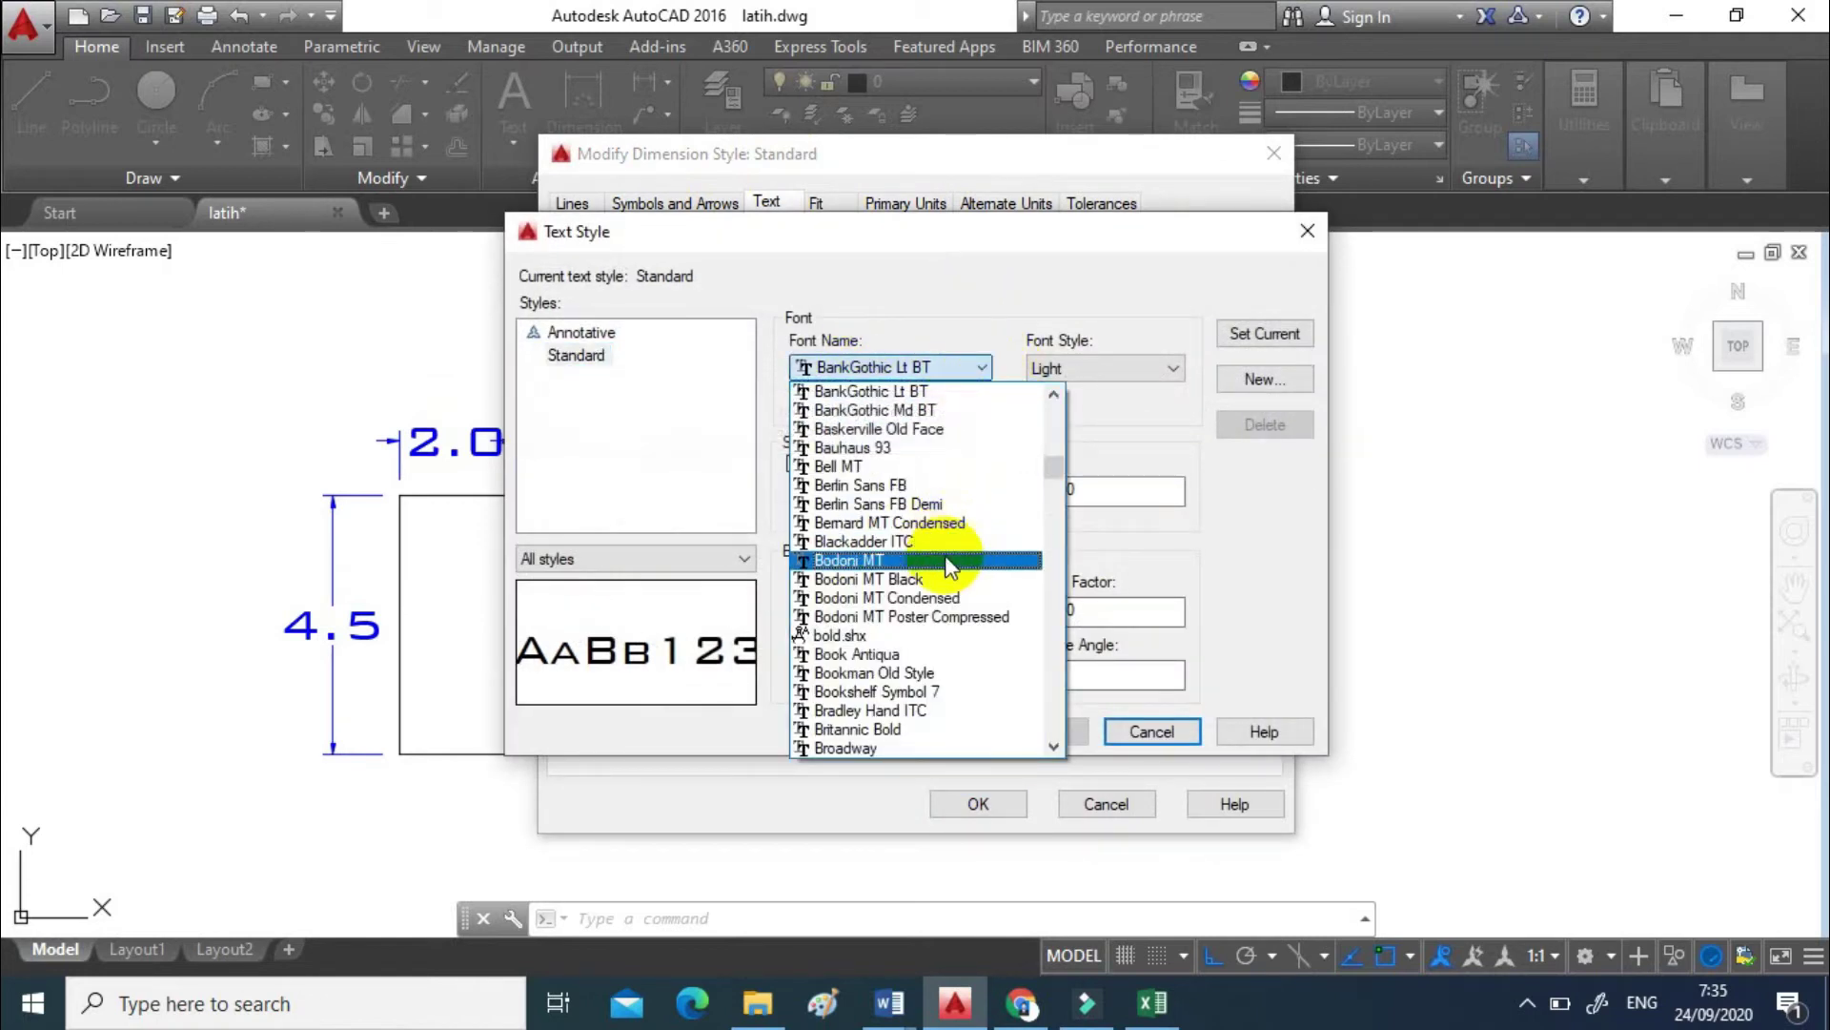
{"action": "scroll", "coordinate": [949, 576], "scroll_direction": "down", "scroll_amount": 1}
{"action": "scroll", "coordinate": [948, 577], "scroll_direction": "down", "scroll_amount": 2}
{"action": "scroll", "coordinate": [948, 577], "scroll_direction": "up", "scroll_amount": 5}
{"action": "scroll", "coordinate": [949, 576], "scroll_direction": "up", "scroll_amount": 4}
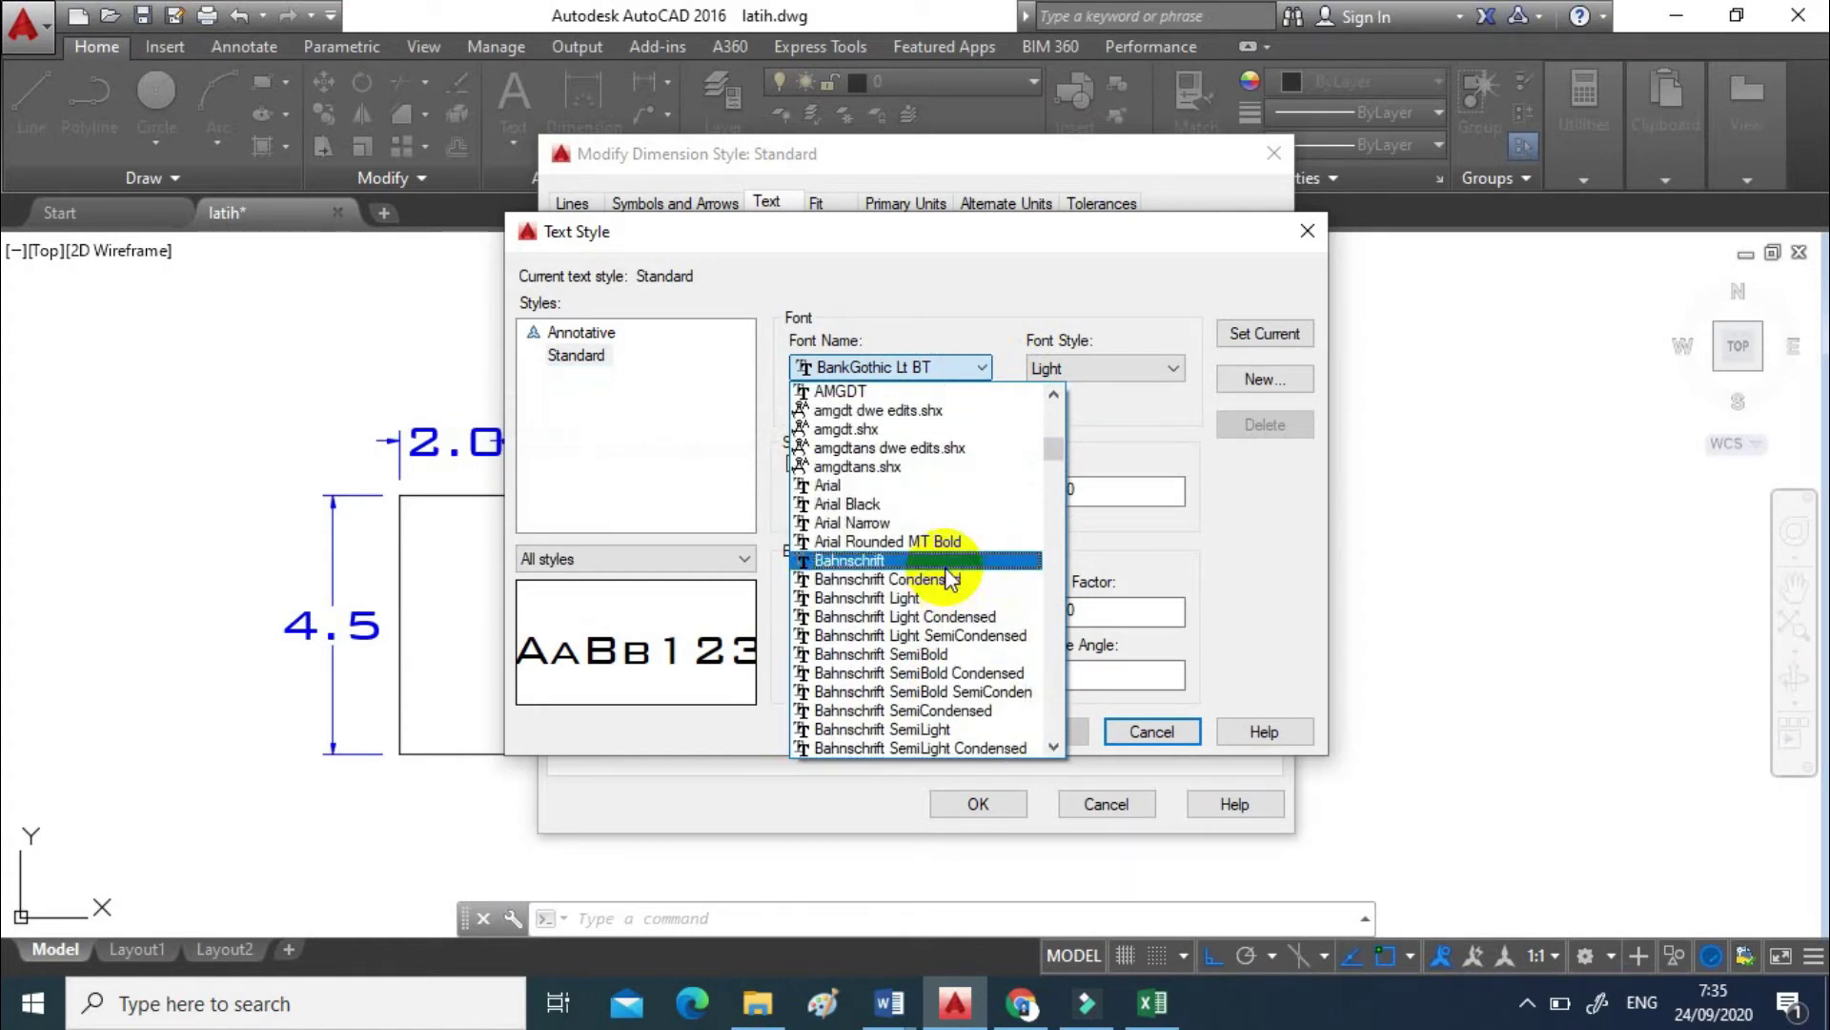
{"action": "left_click", "coordinate": [924, 483]}
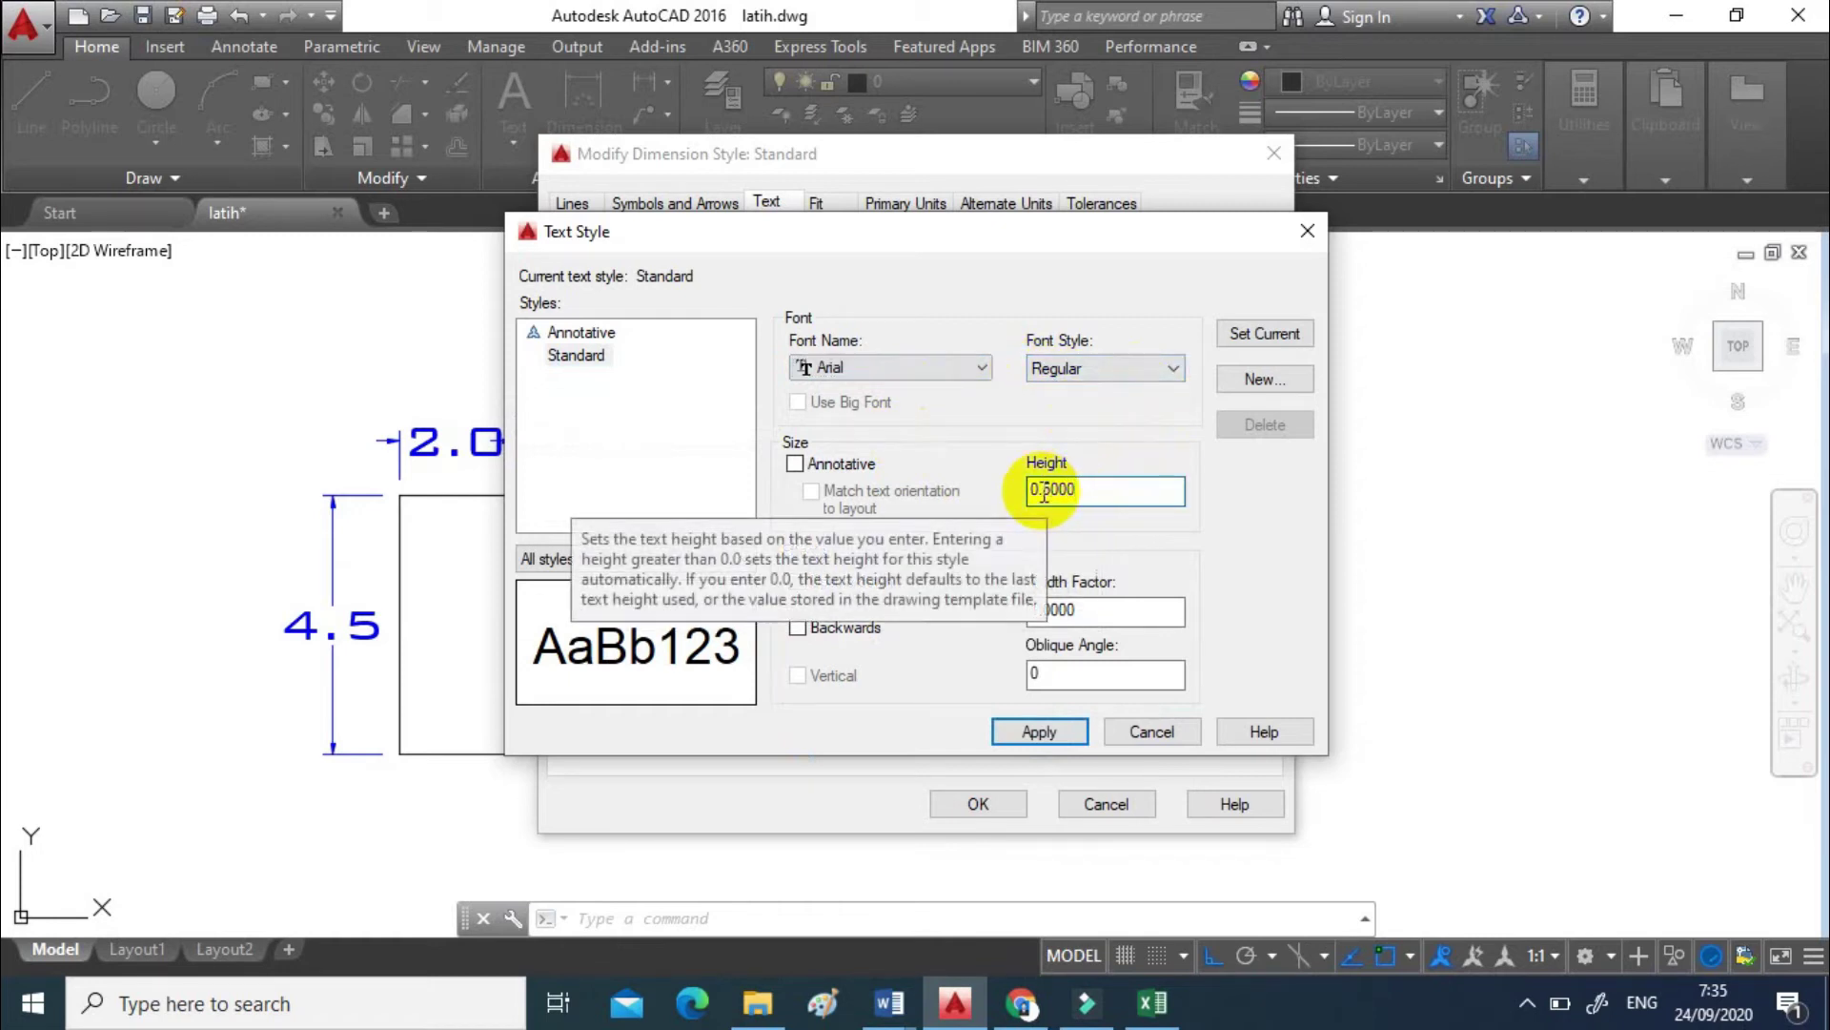
- Set the Standard text style's height to 0.35, apply the text style changes and close its settings
{"action": "left_click_drag", "start_coordinate": [1044, 490], "coordinate": [1120, 492]}
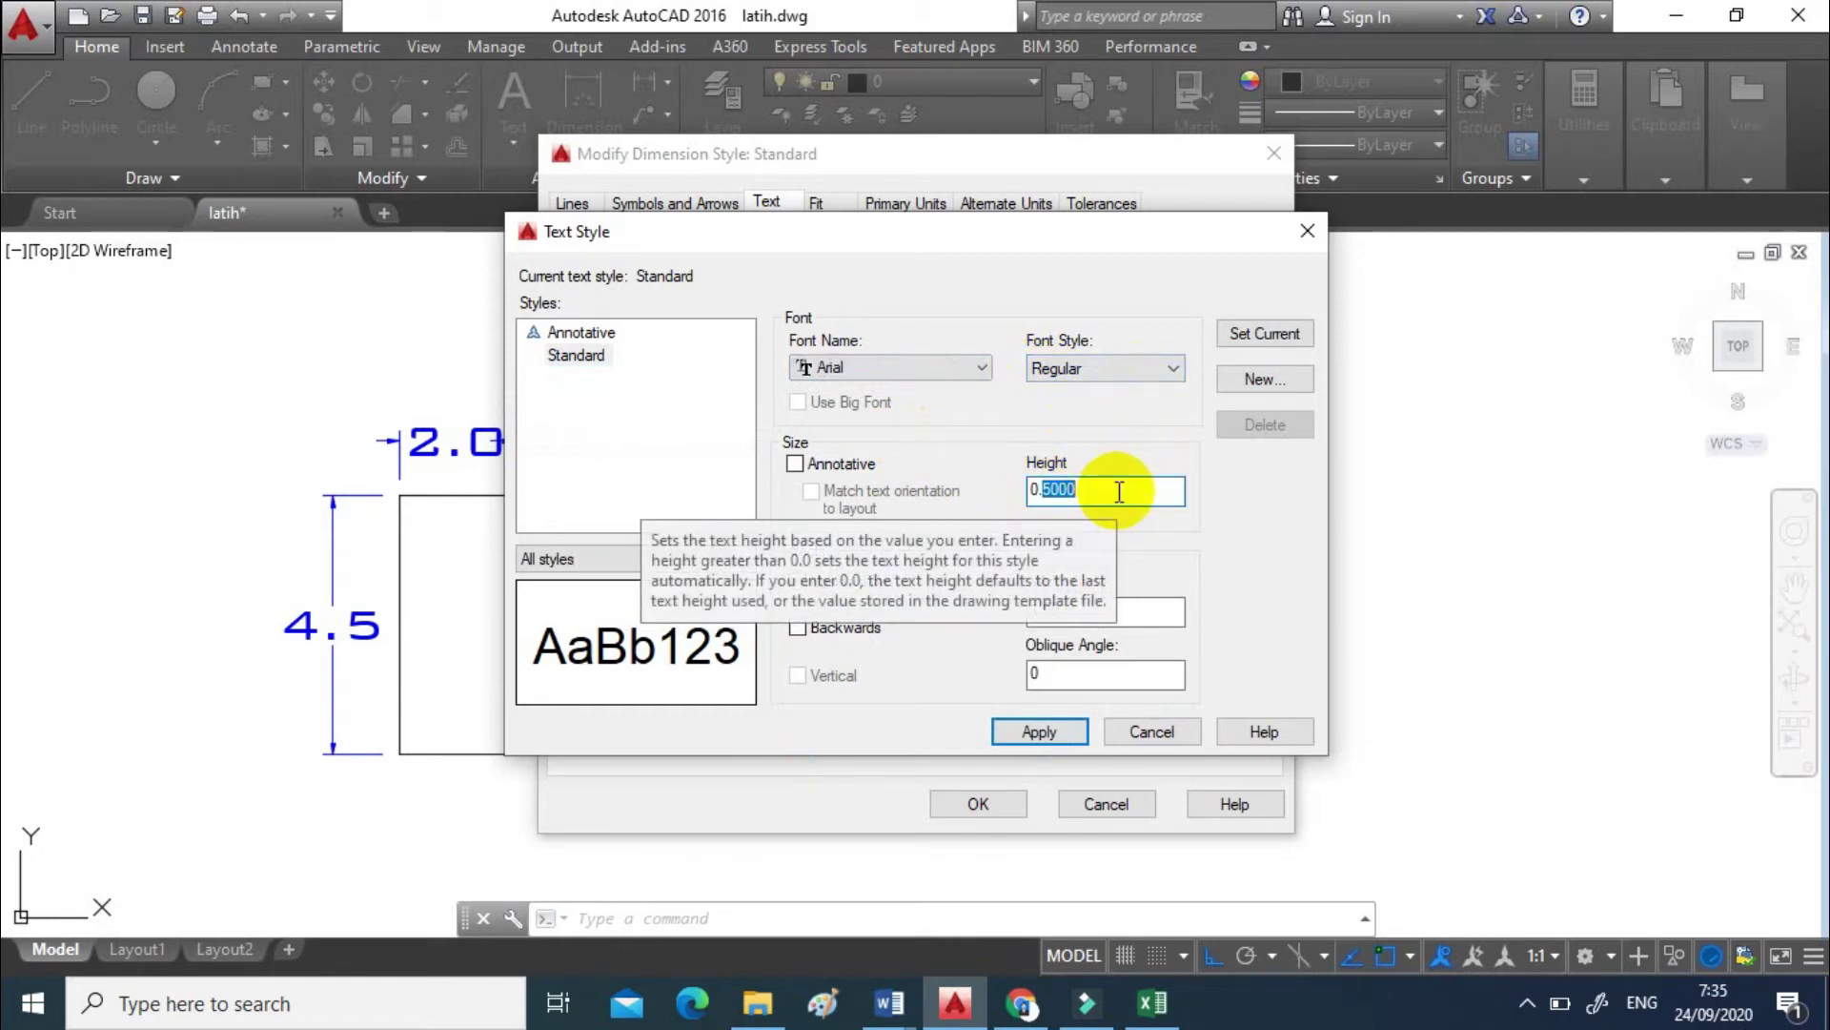
{"action": "type", "text": "3"}
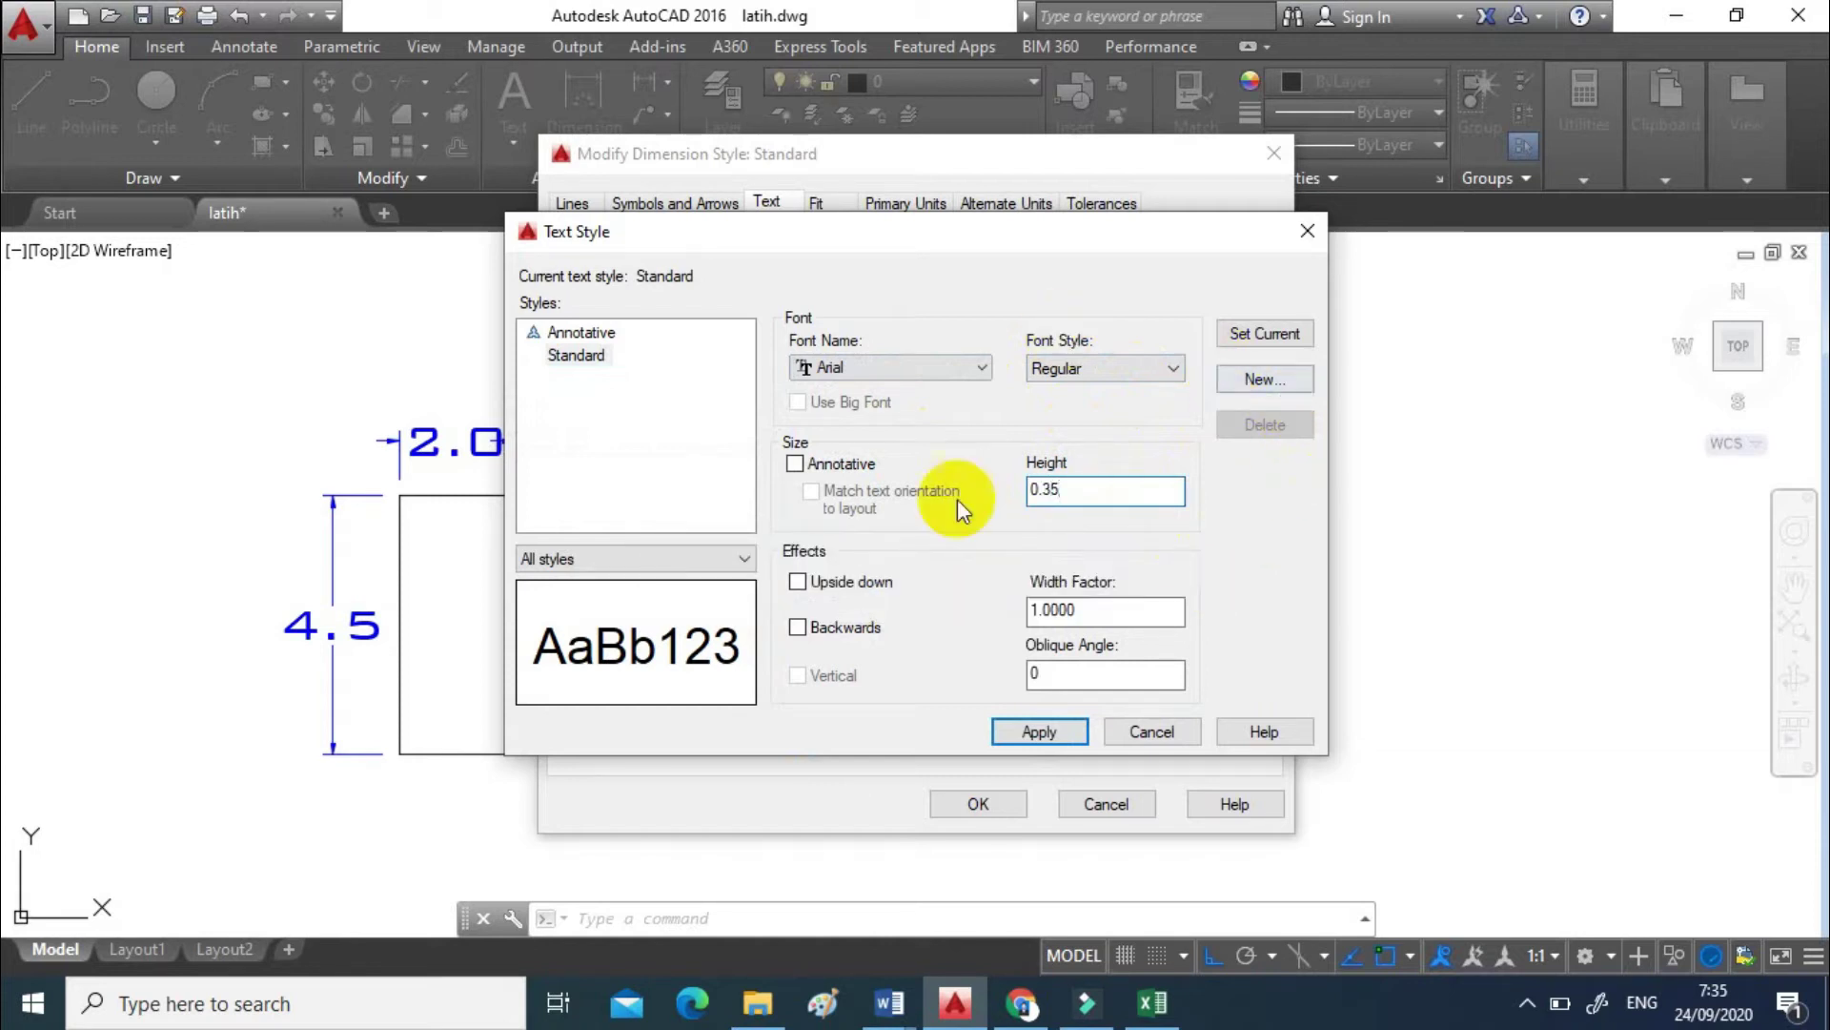
{"action": "left_click", "coordinate": [1041, 732]}
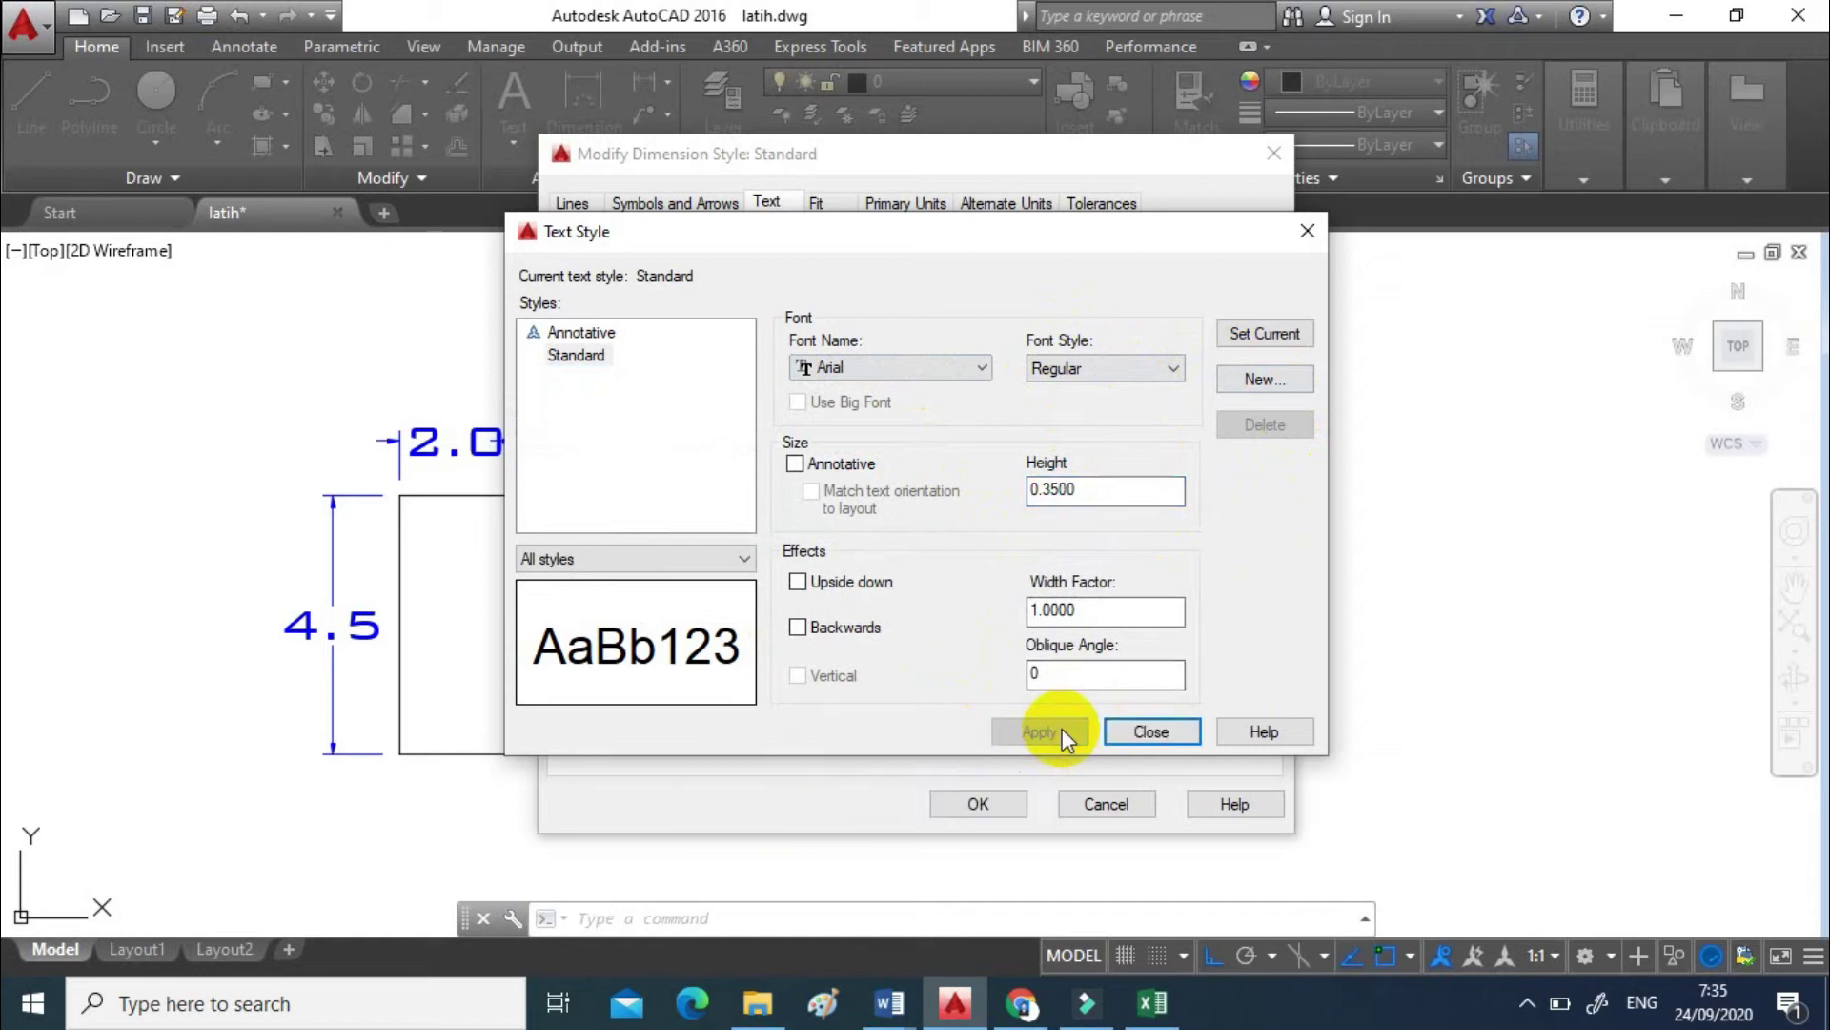
{"action": "left_click", "coordinate": [1191, 735]}
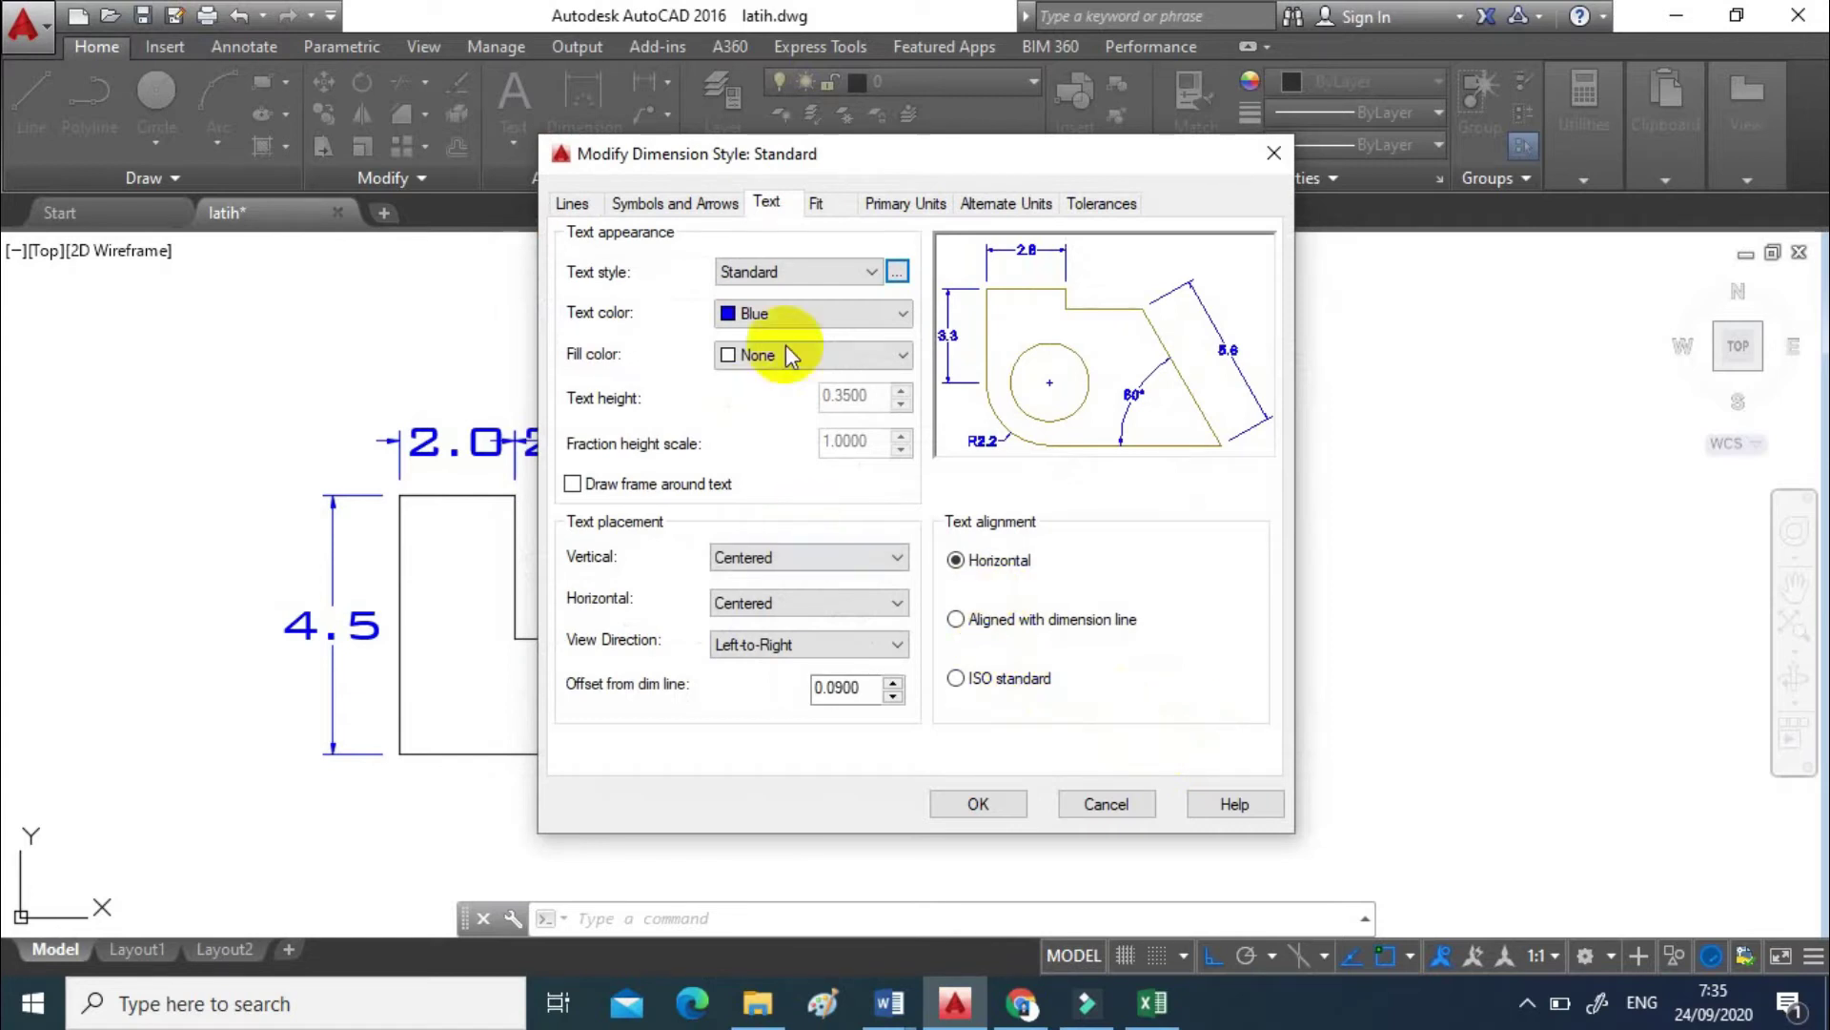
- Accept the dimension style changes, make the Standard dimension style current and close the Dimension Style Manager
{"action": "left_click", "coordinate": [997, 803]}
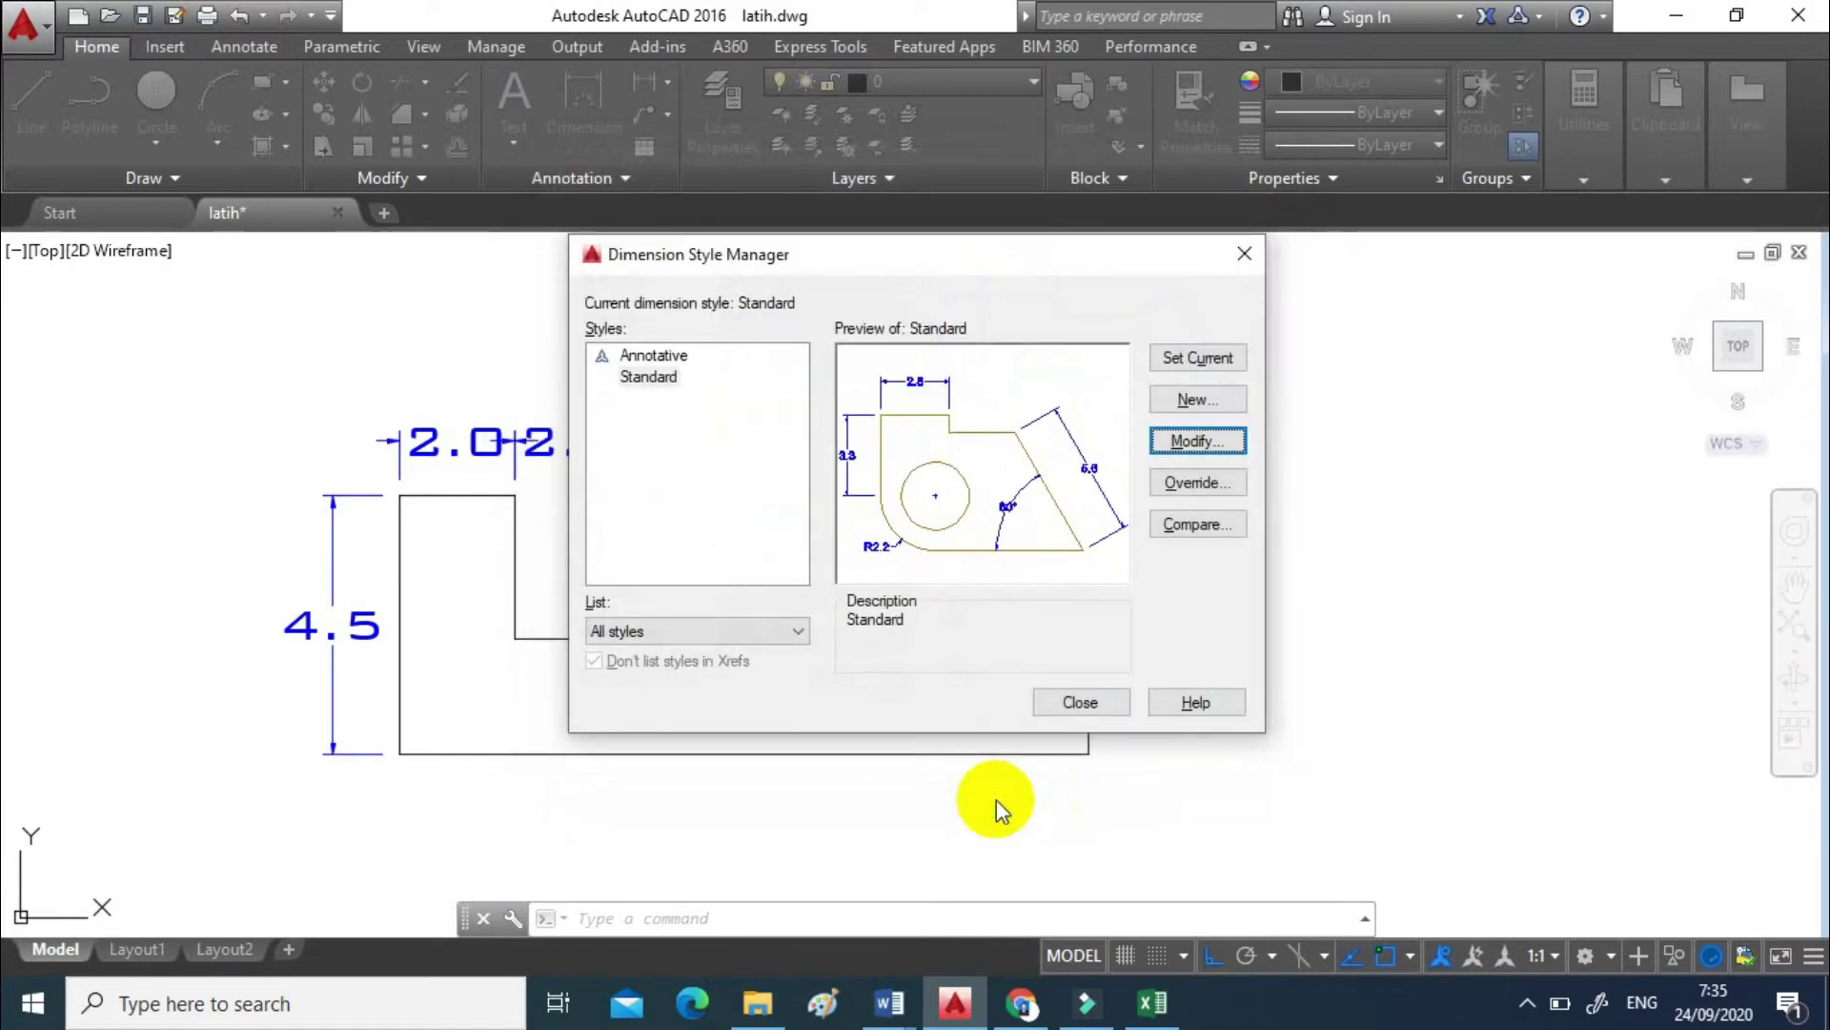
{"action": "left_click", "coordinate": [1226, 361]}
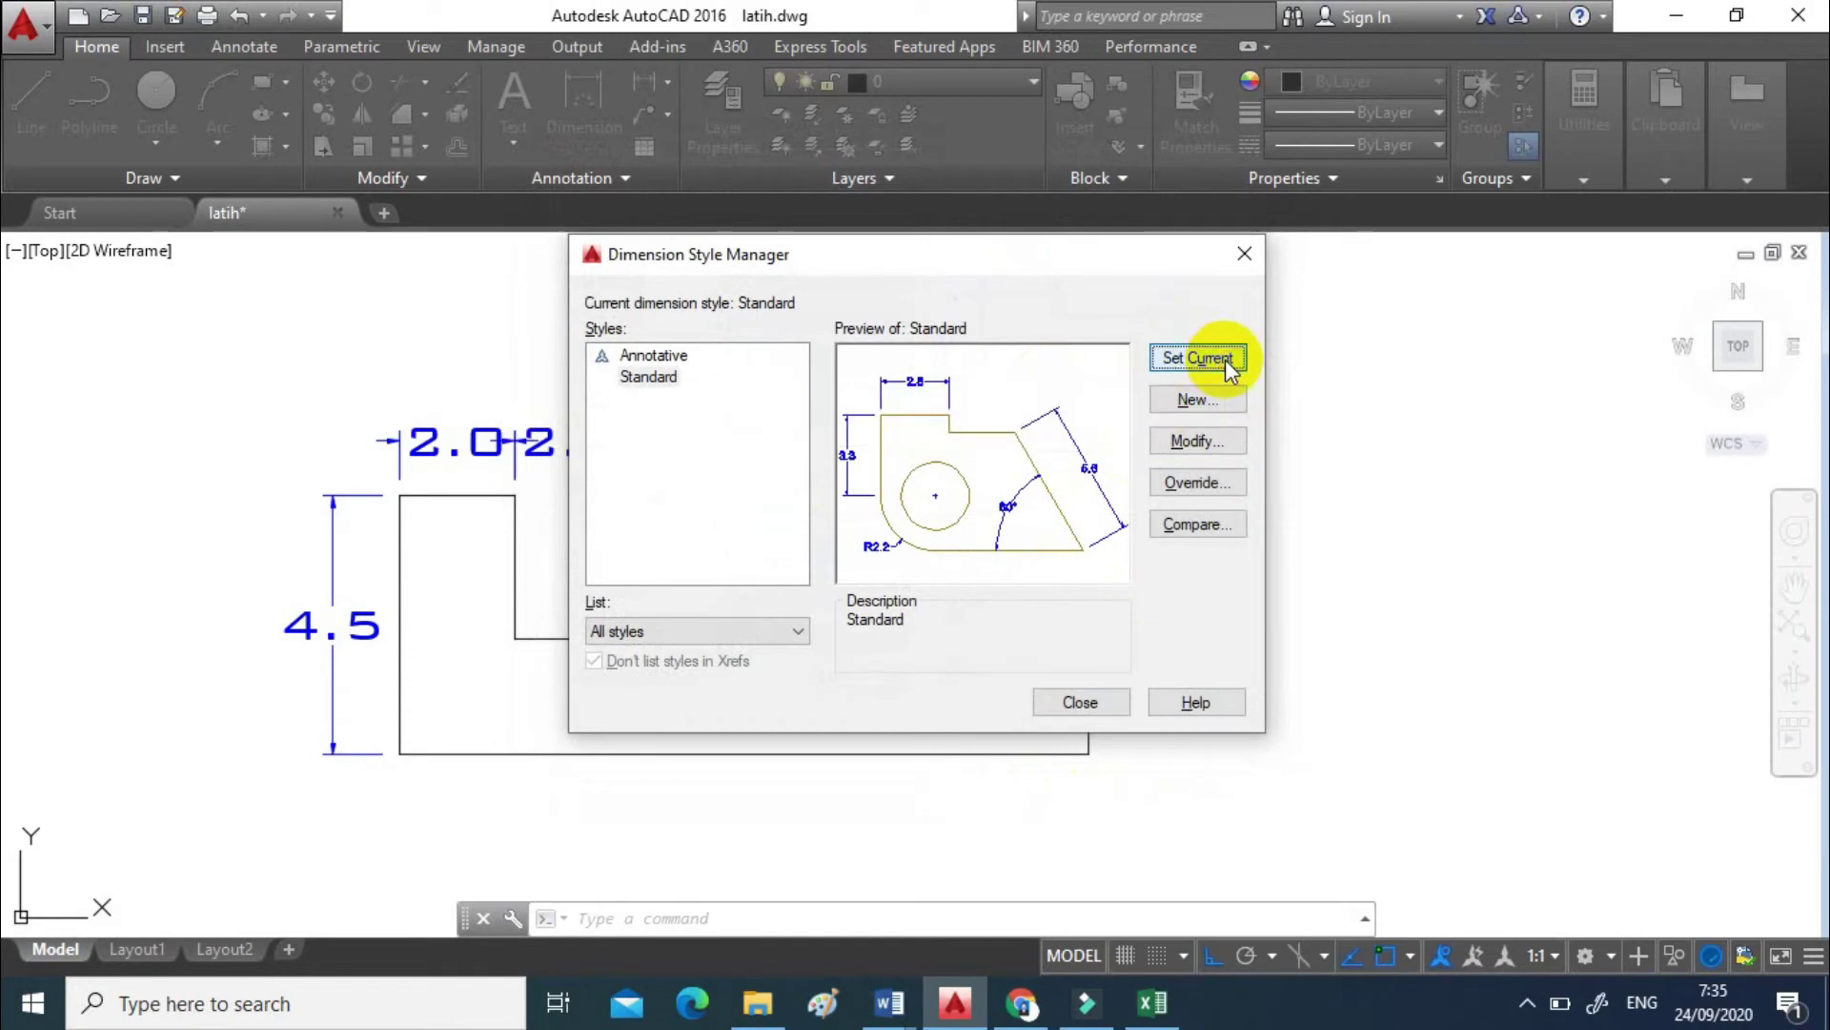
{"action": "left_click", "coordinate": [1105, 701]}
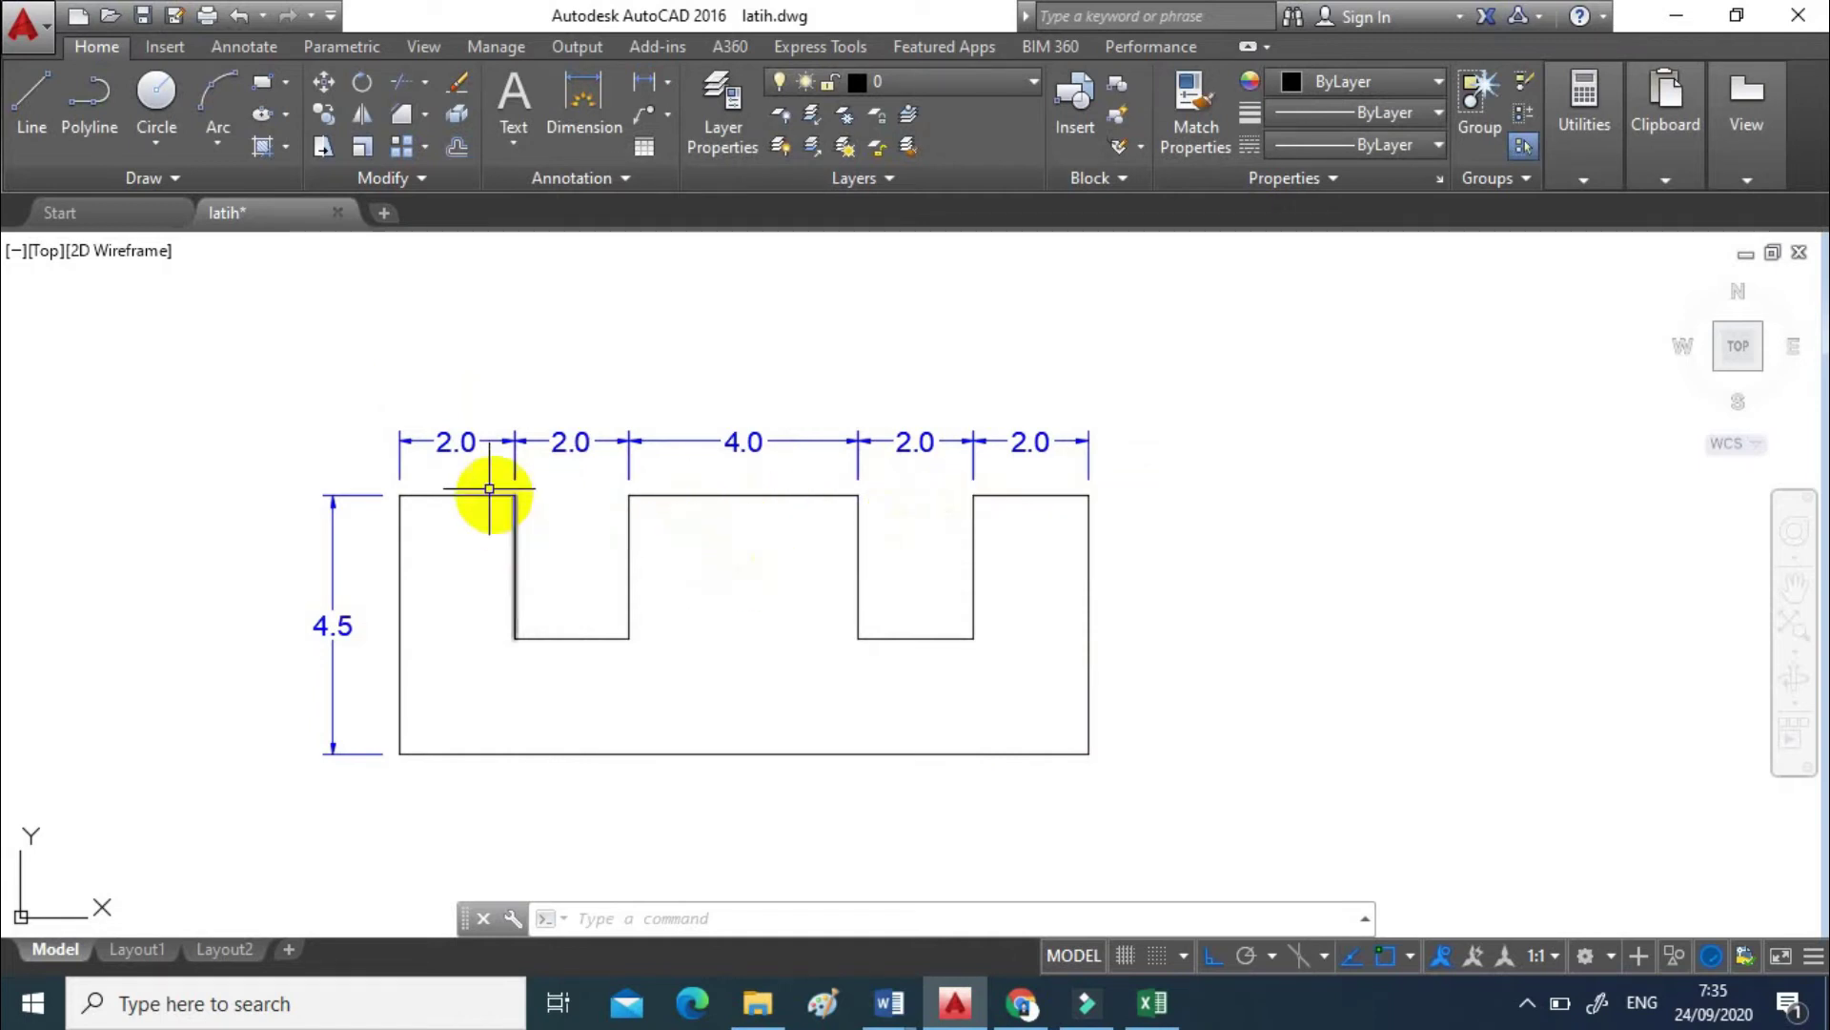
- Modify the Standard dimension style so its second arrowhead is an Architectural tick
{"action": "scroll", "coordinate": [460, 472], "scroll_direction": "up", "scroll_amount": 5}
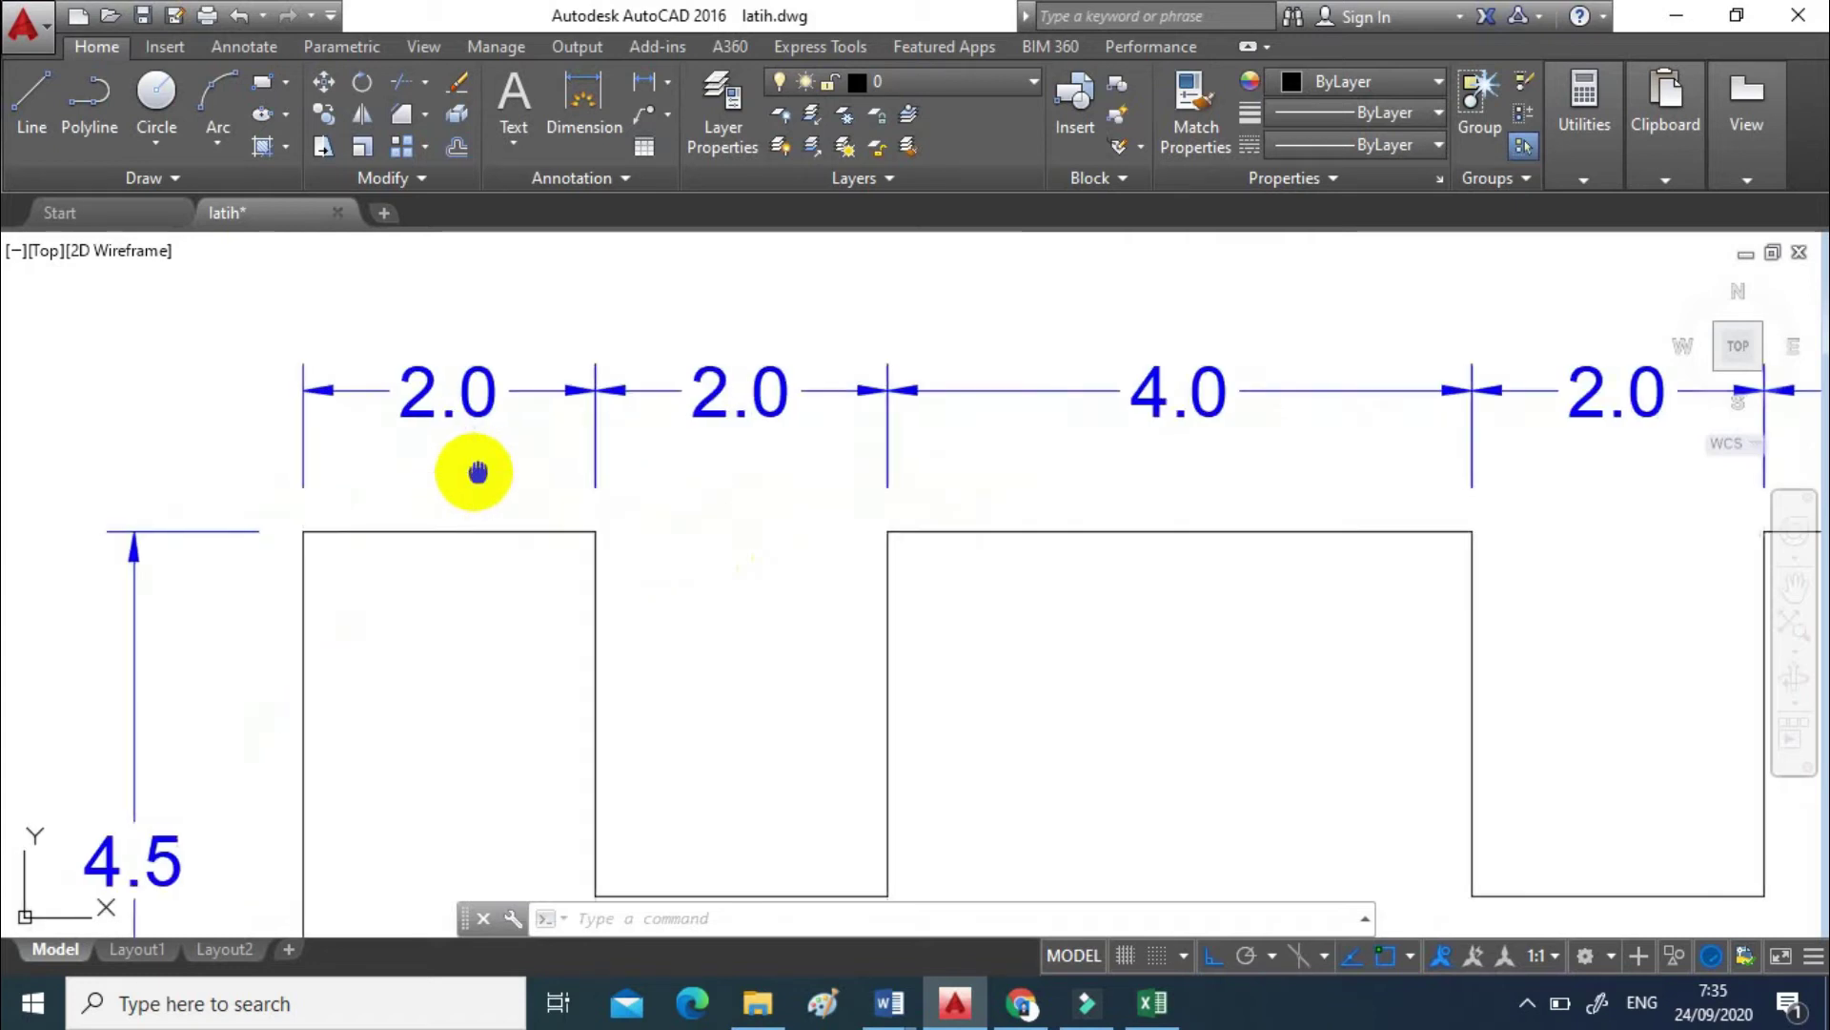
{"action": "middle_click_drag", "start_coordinate": [482, 470], "coordinate": [797, 569]}
{"action": "scroll", "coordinate": [658, 481], "scroll_direction": "up", "scroll_amount": 2}
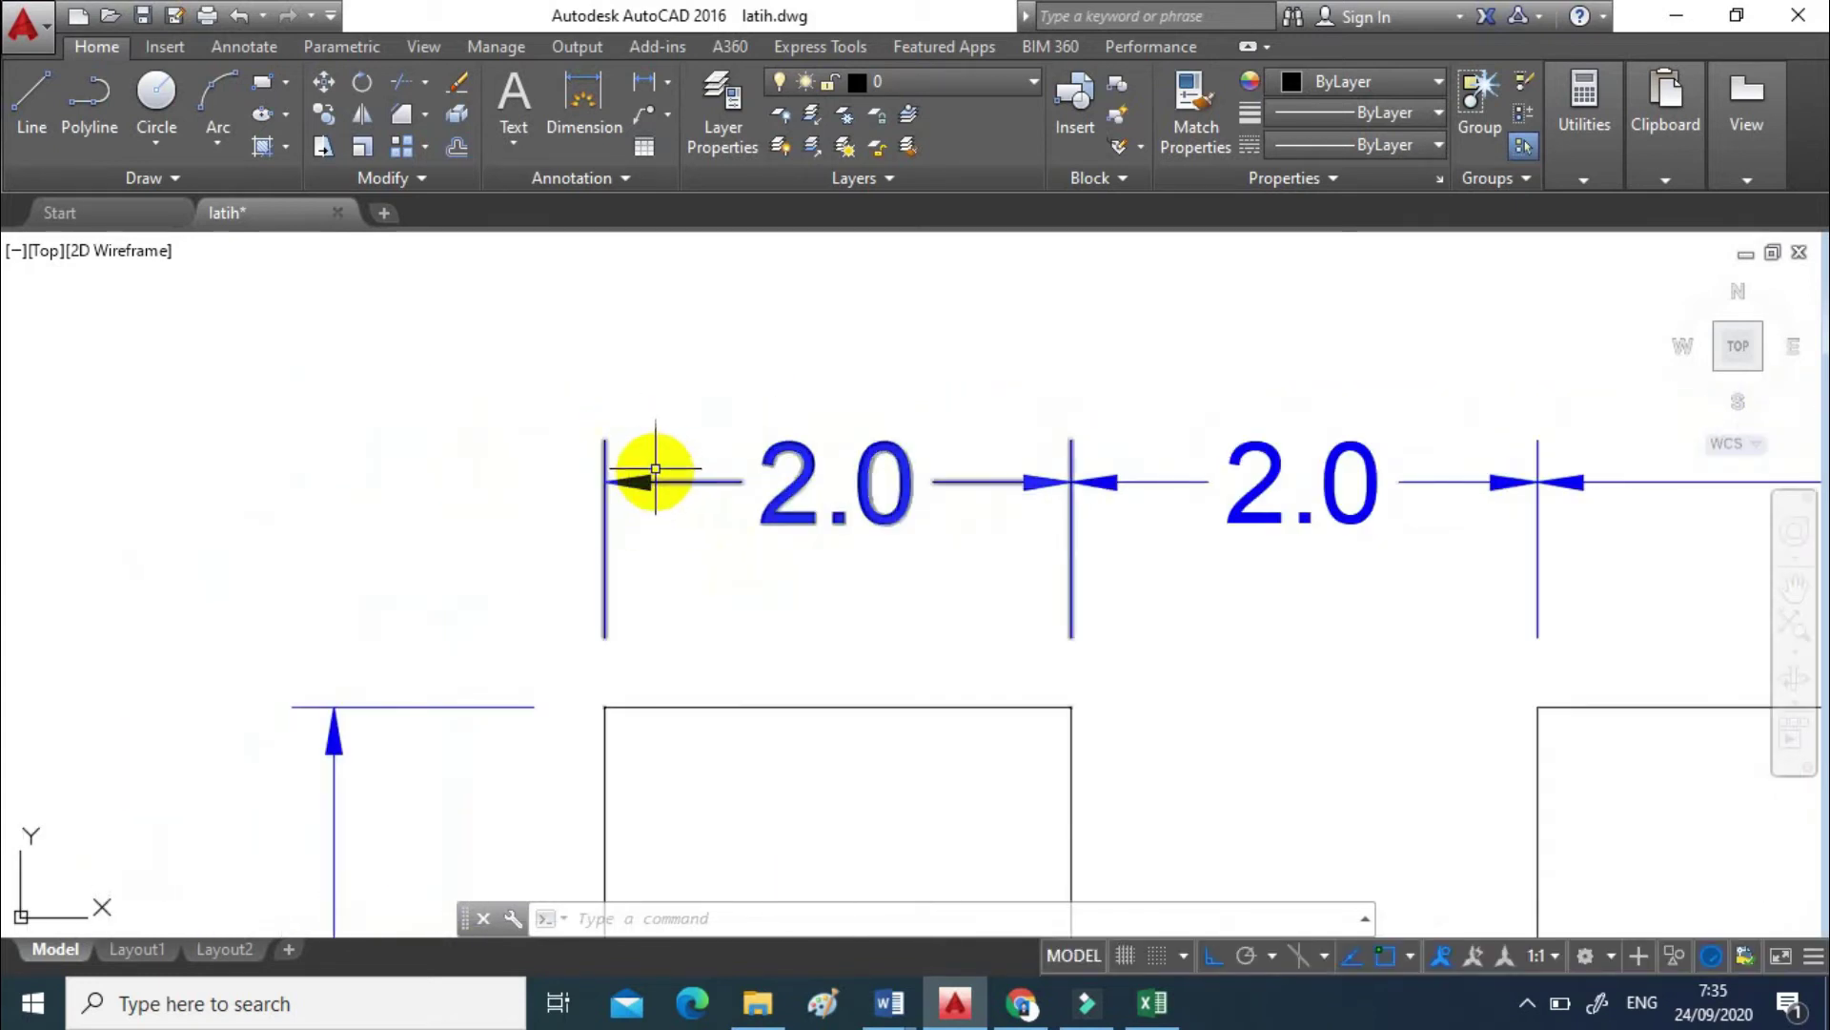
{"action": "scroll", "coordinate": [638, 470], "scroll_direction": "up", "scroll_amount": 2}
{"action": "scroll", "coordinate": [817, 600], "scroll_direction": "down", "scroll_amount": 2}
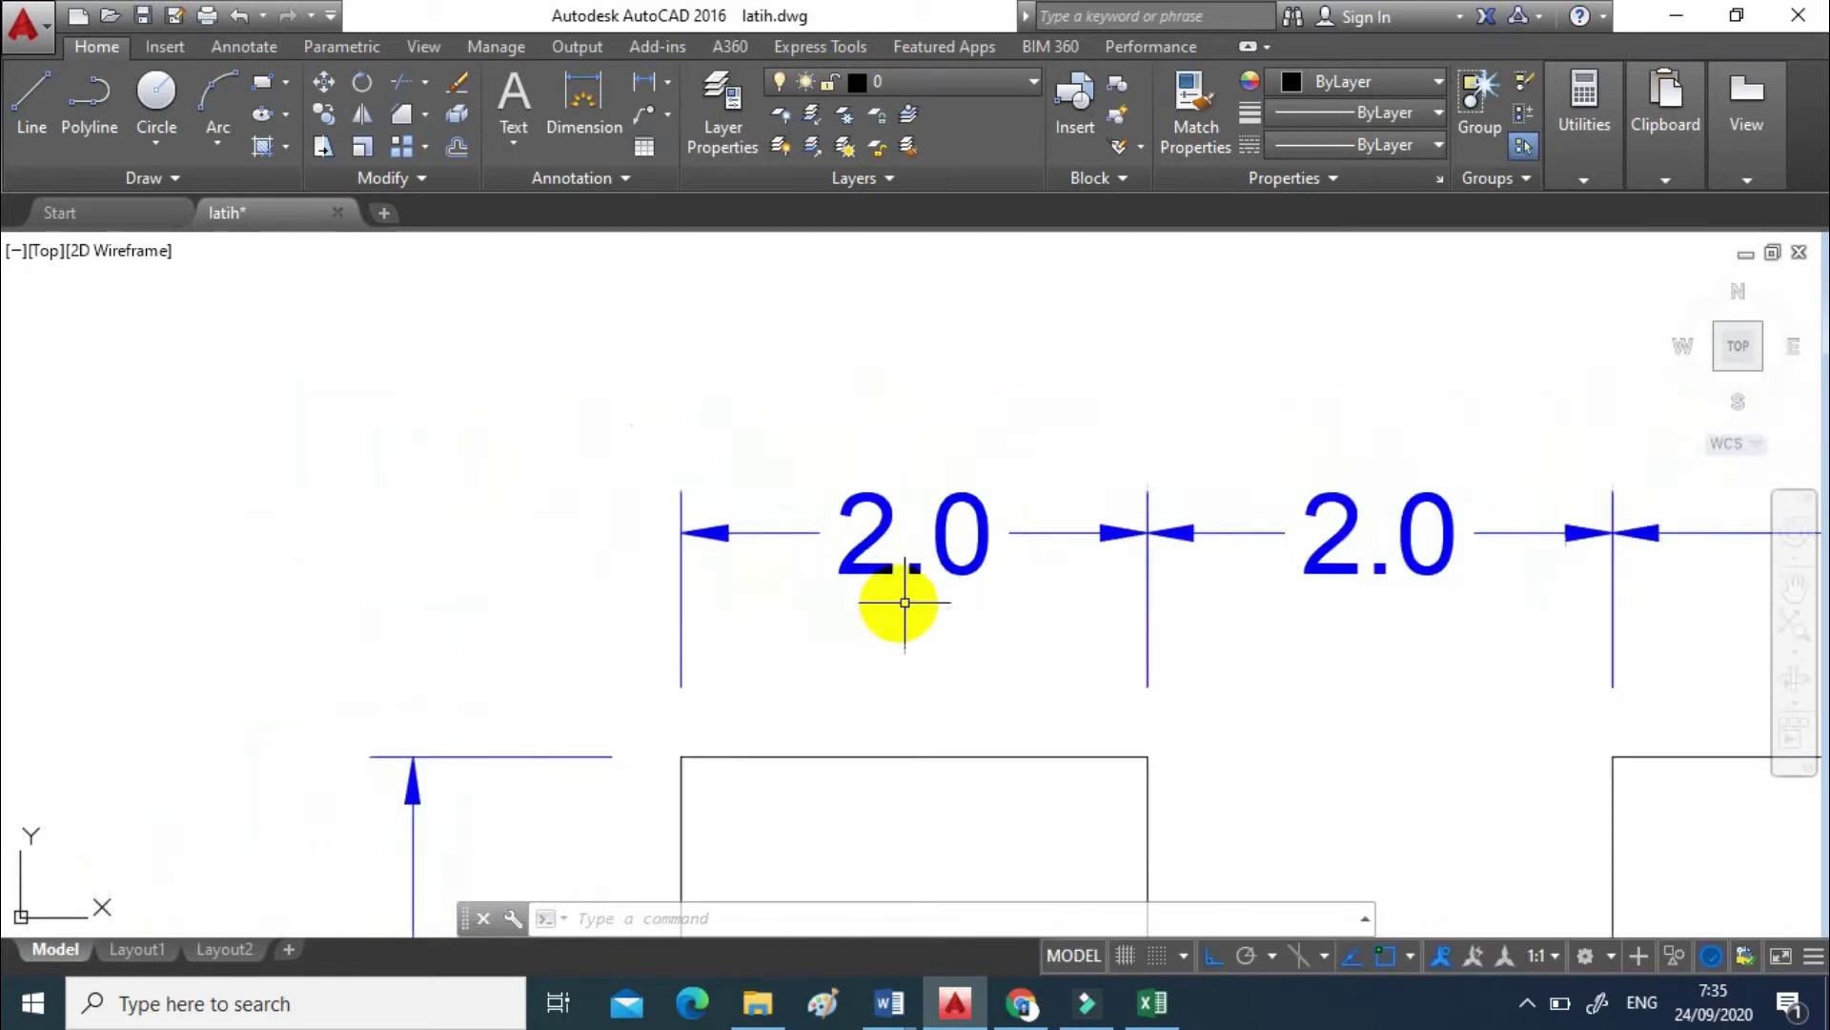
{"action": "middle_click_drag", "start_coordinate": [955, 637], "coordinate": [871, 586]}
{"action": "type", "text": "d"}
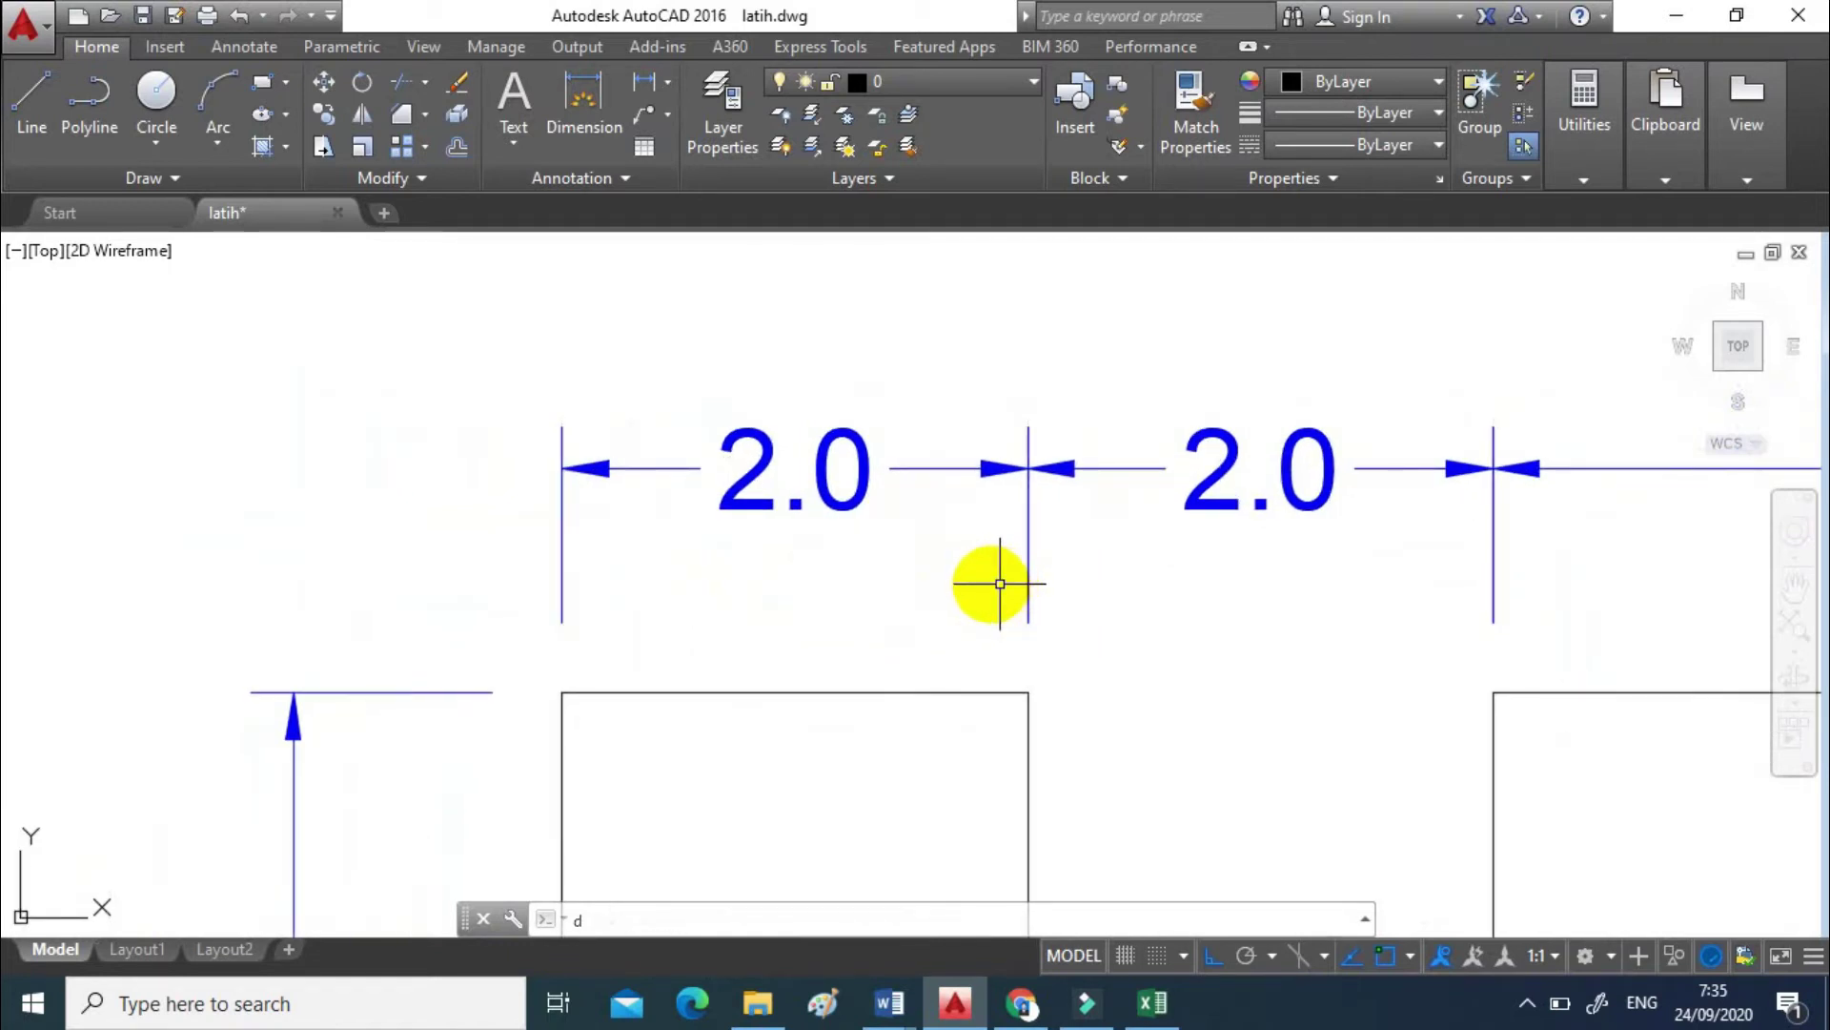
{"action": "key", "text": "Return"}
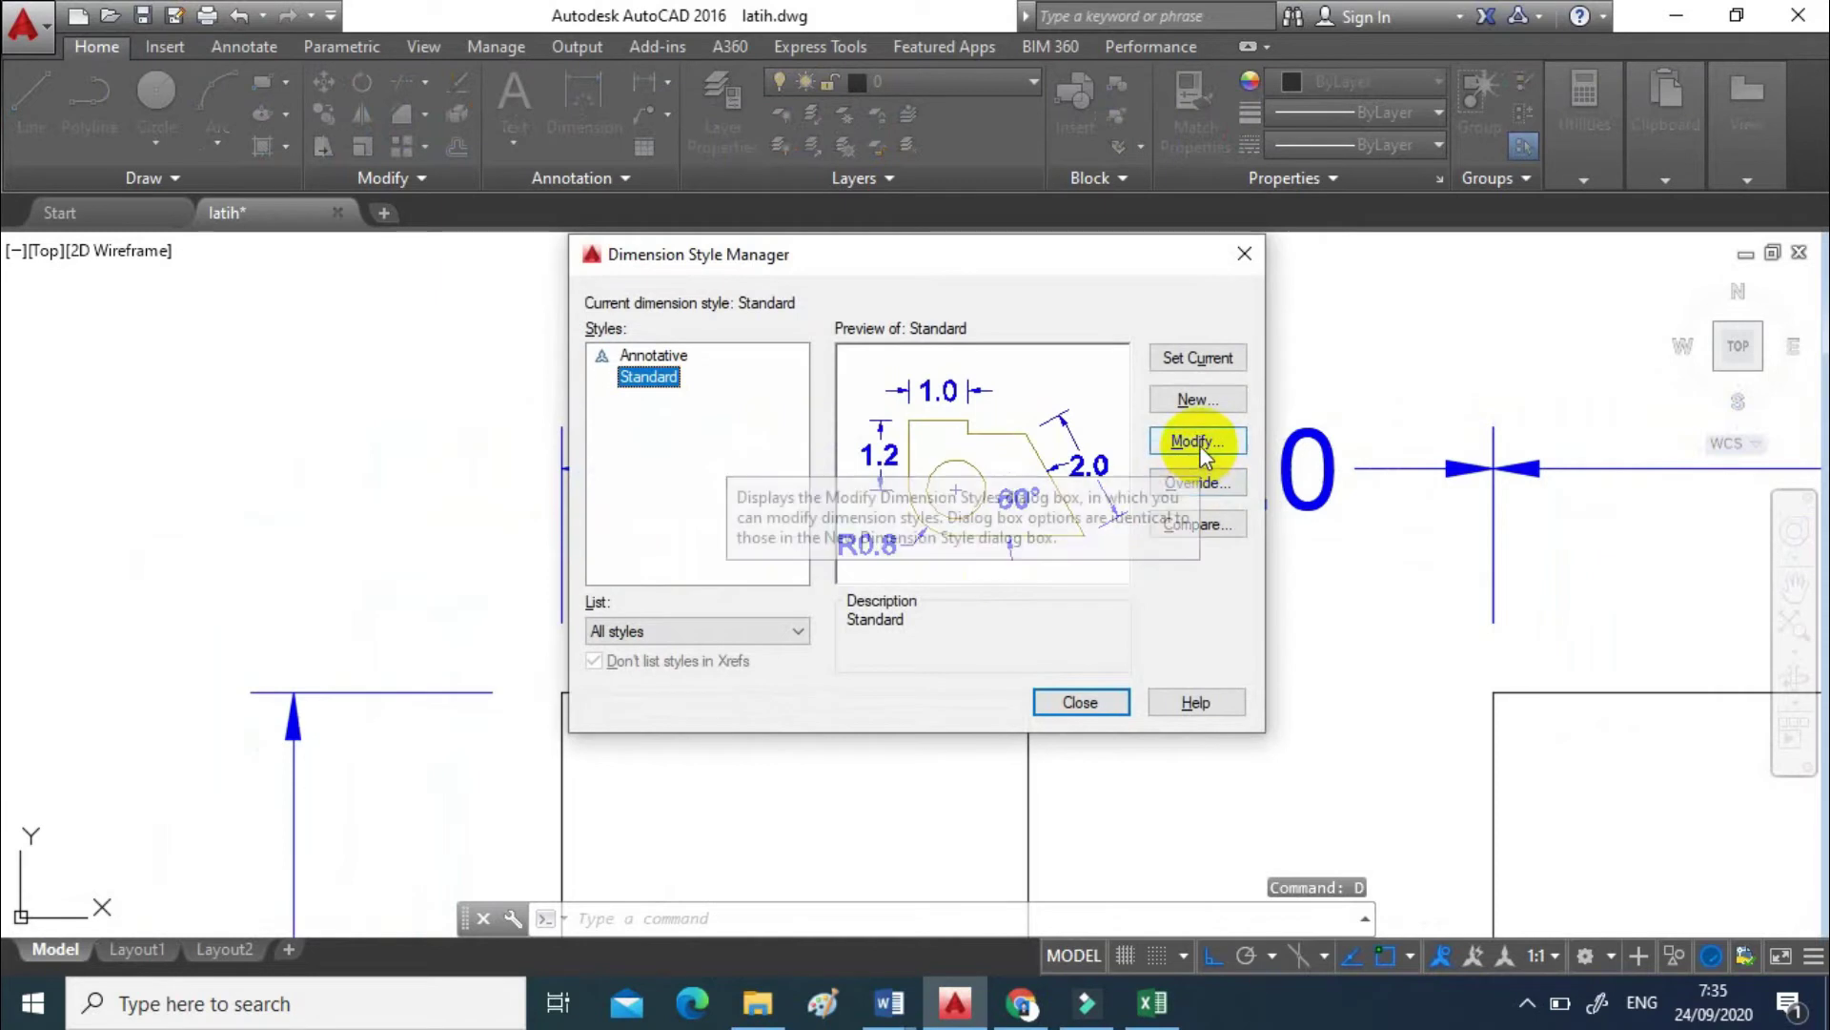
{"action": "left_click", "coordinate": [1199, 444]}
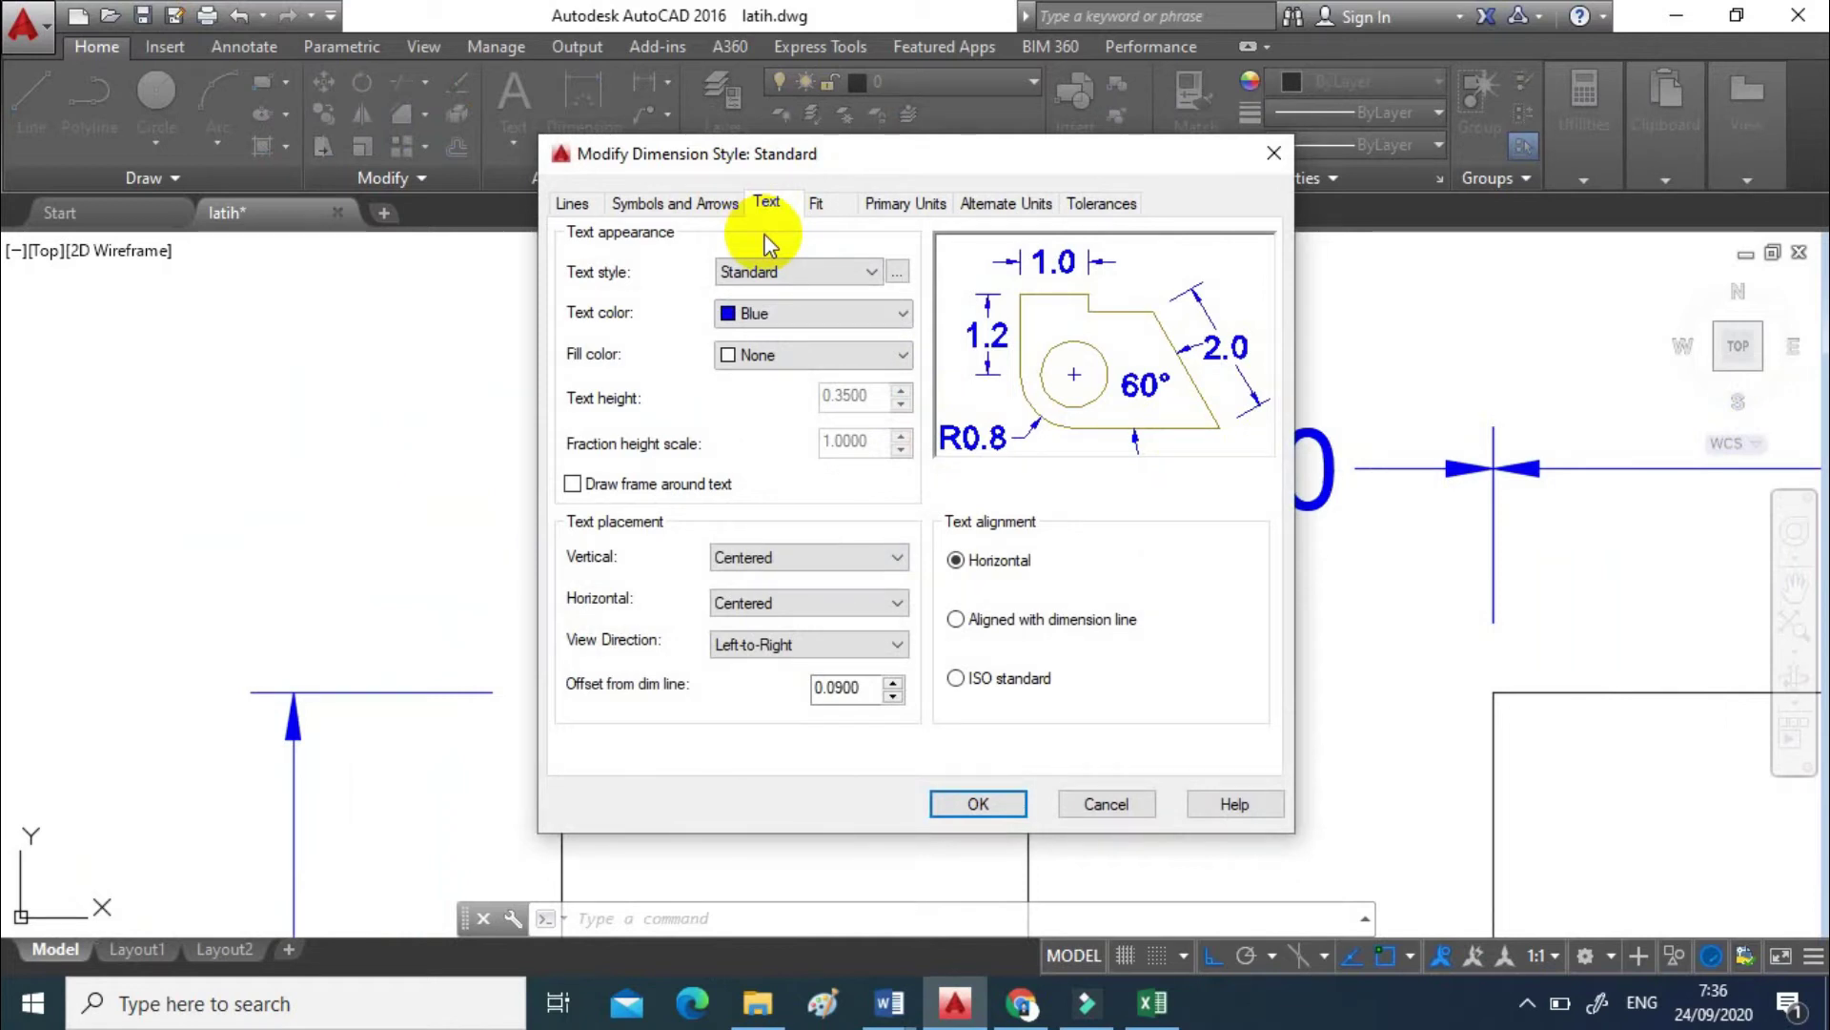
{"action": "left_click", "coordinate": [694, 208]}
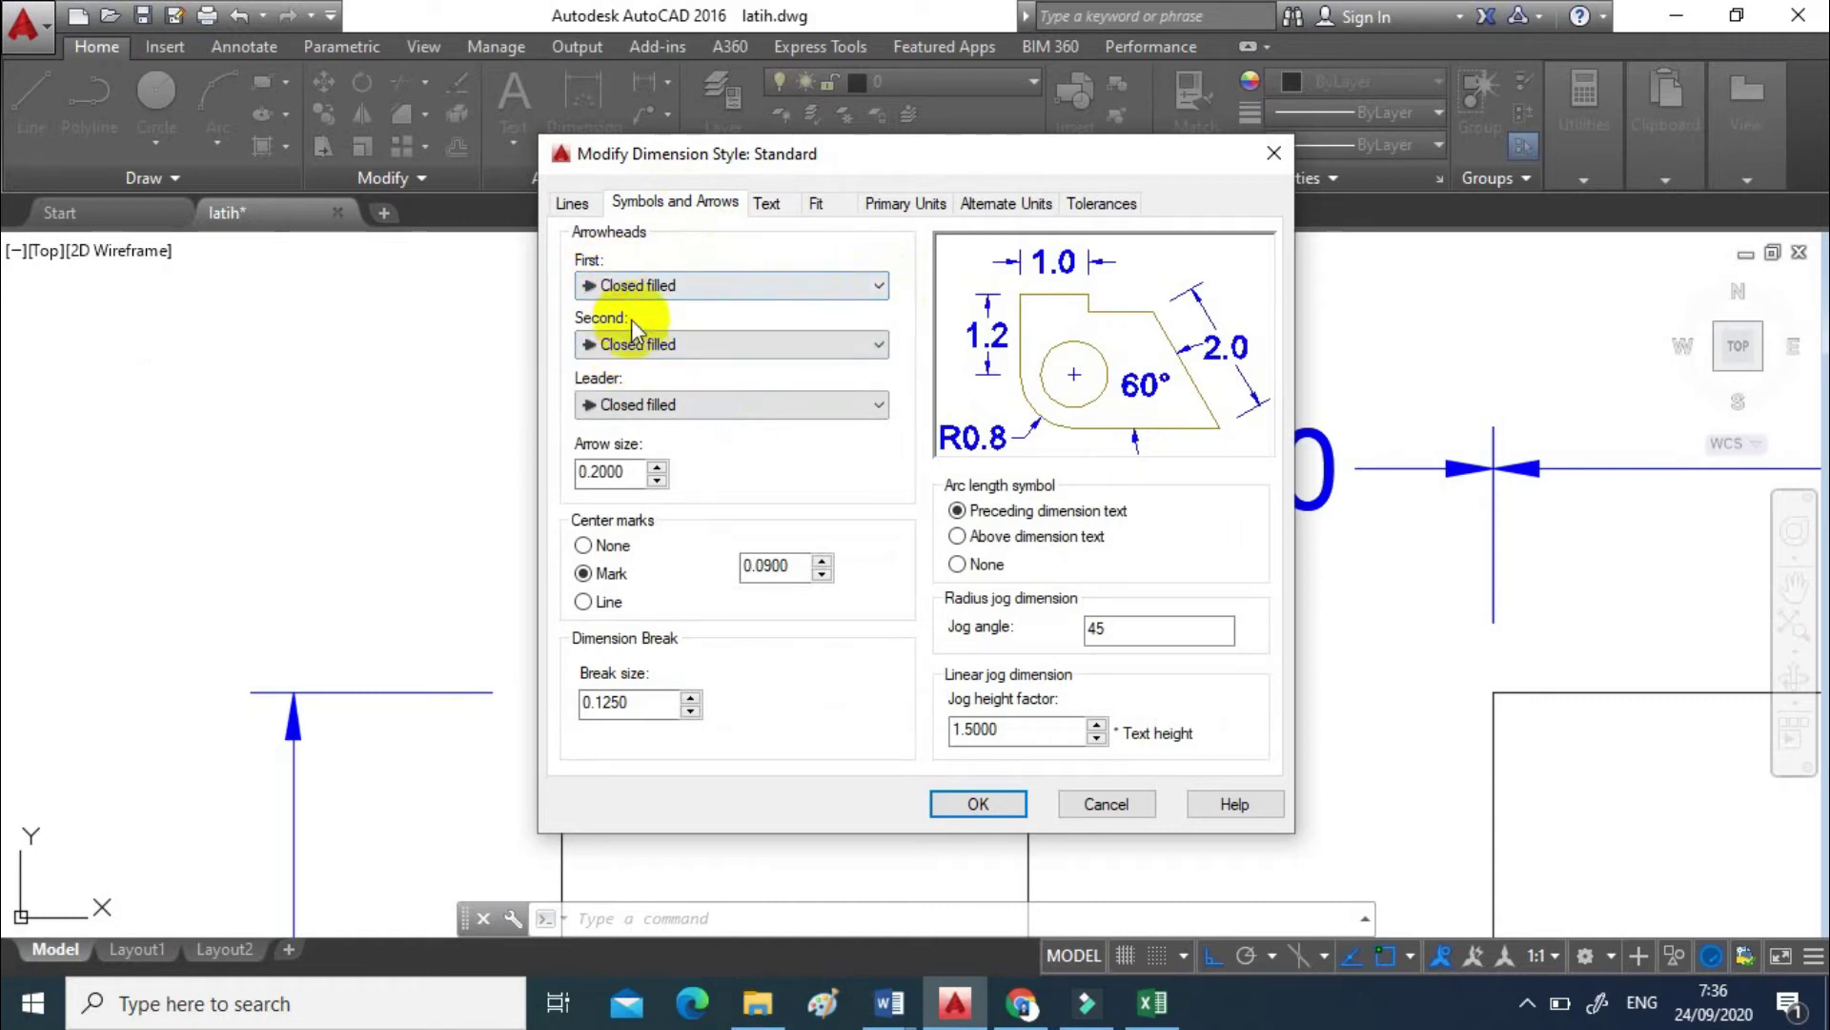
{"action": "left_click", "coordinate": [879, 344]}
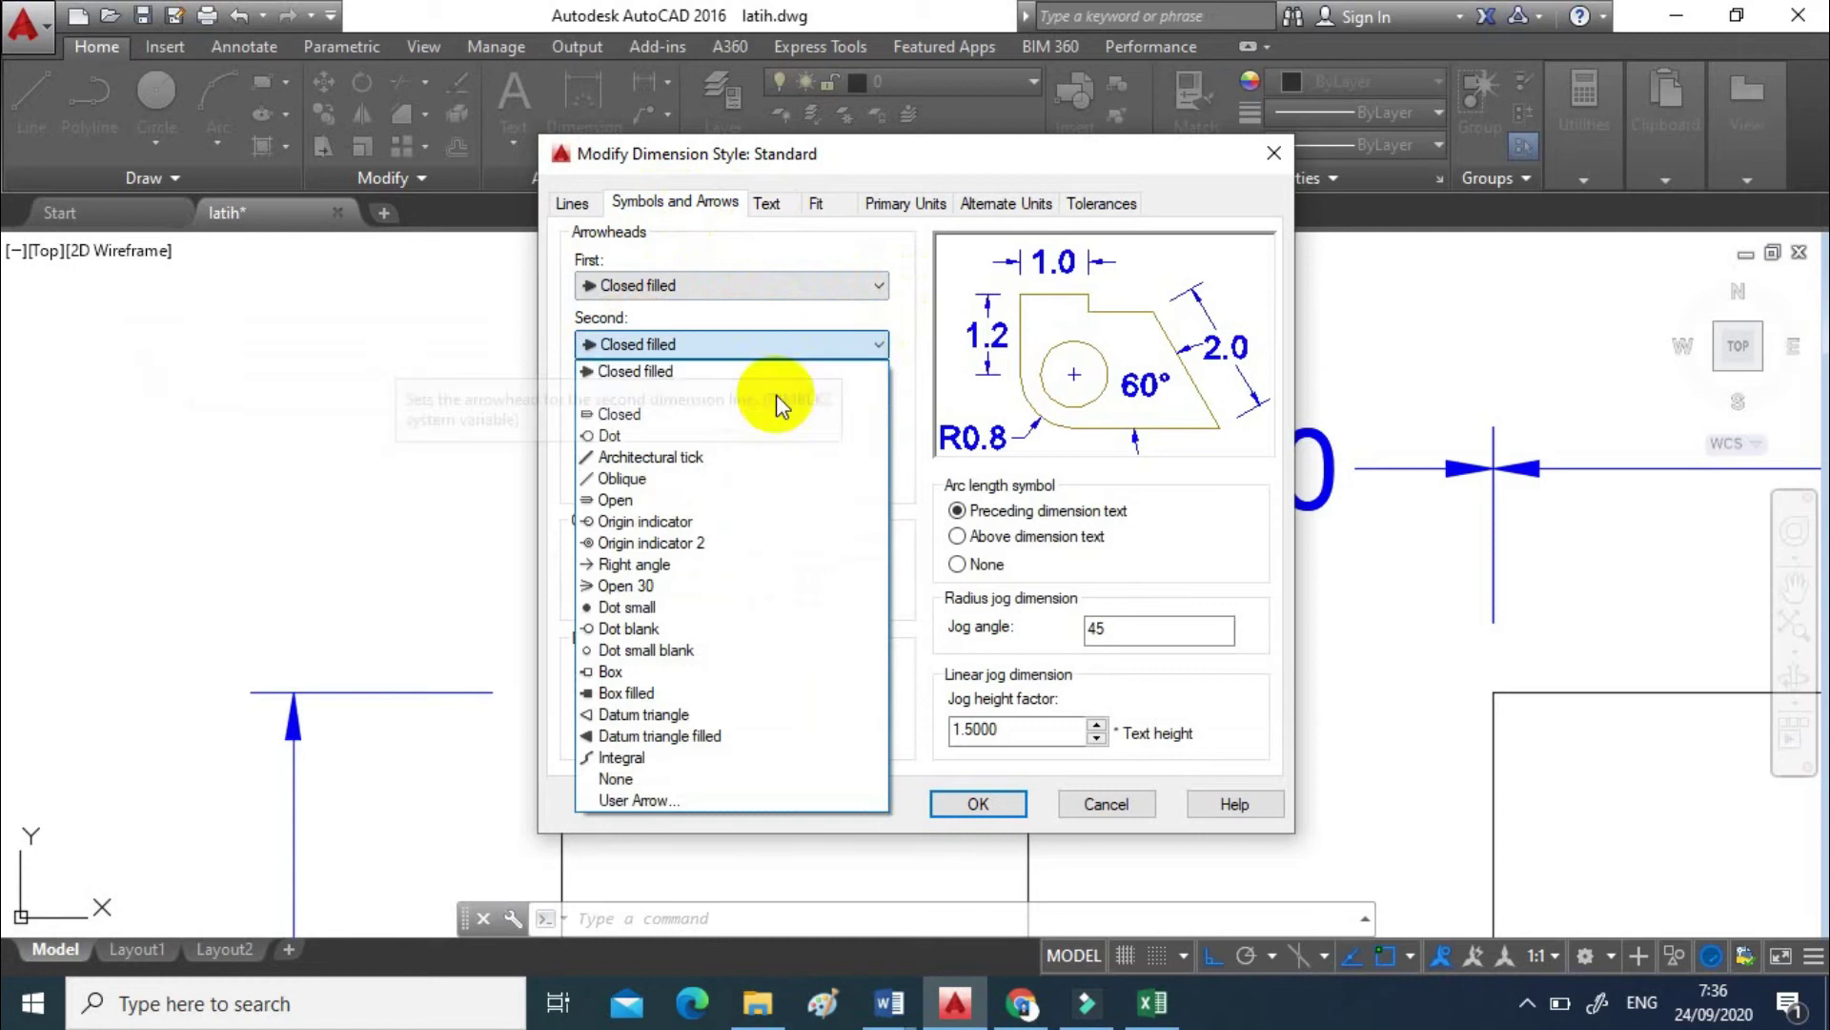
{"action": "left_click", "coordinate": [758, 461]}
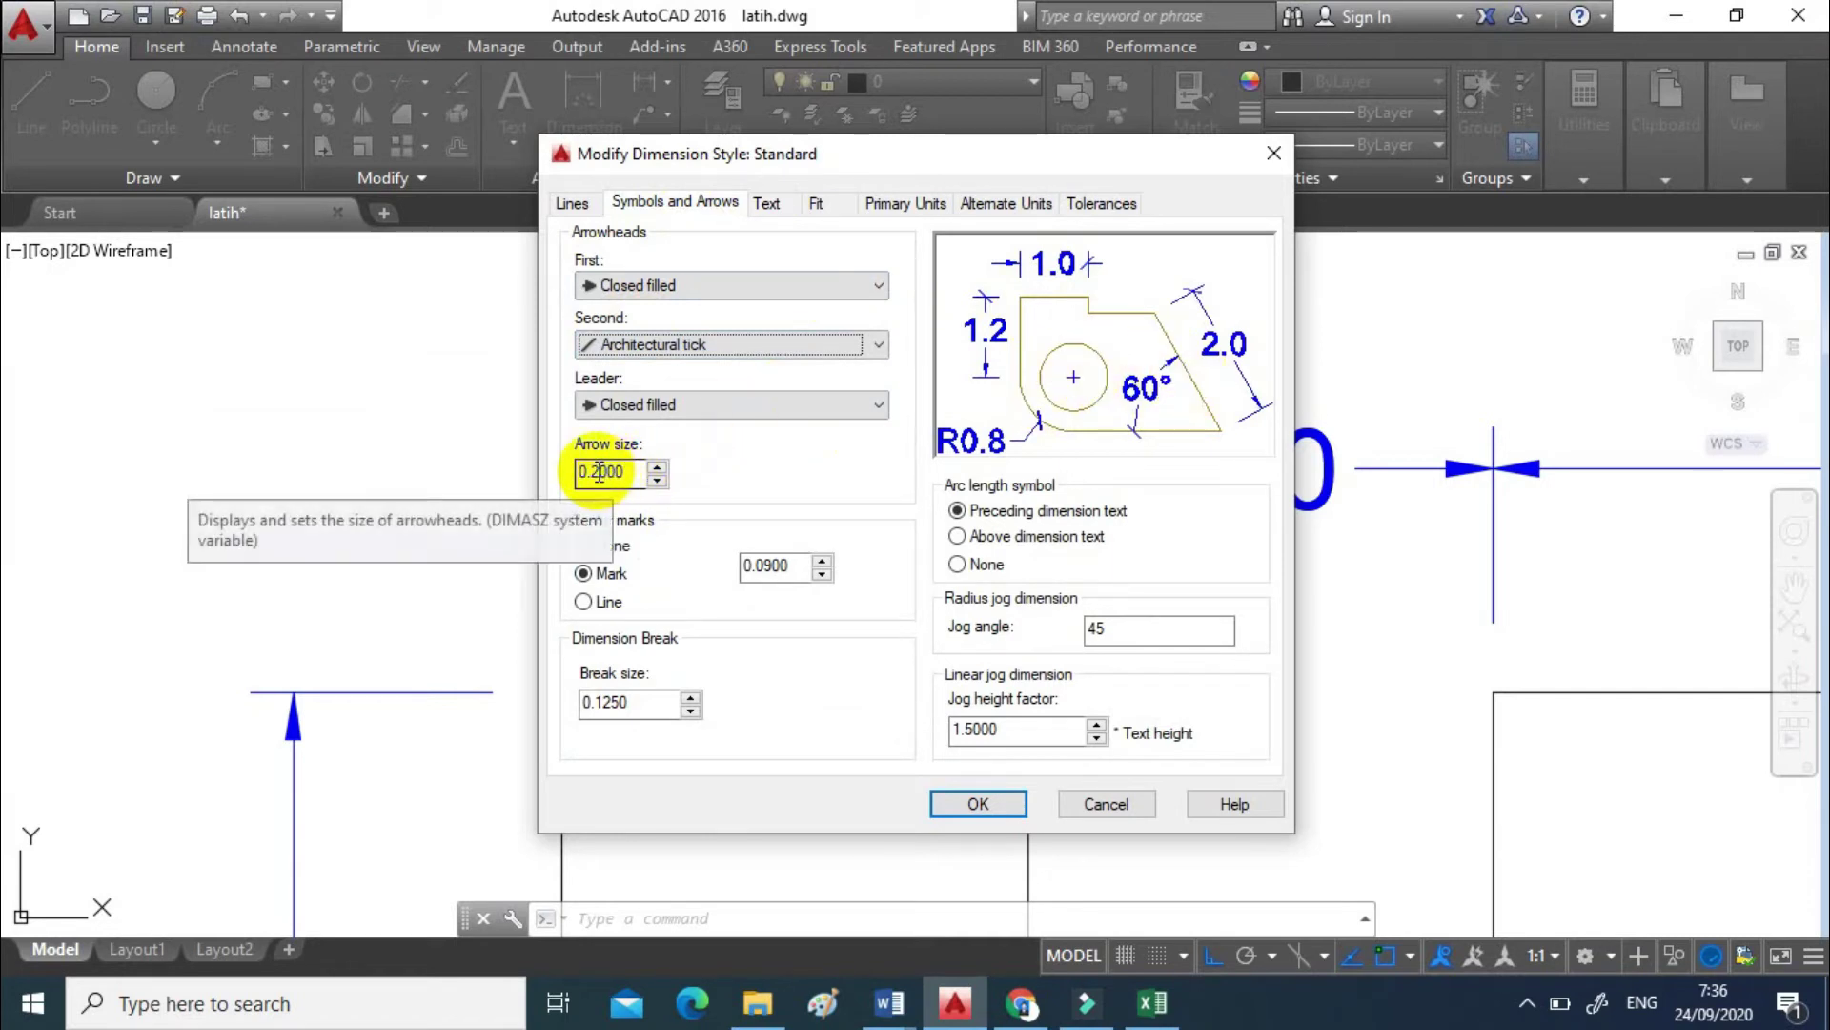
- Set the Standard style's arrow size to 0.3, accept the changes, make the style current and close the Dimension Style Manager
{"action": "left_click_drag", "start_coordinate": [594, 470], "coordinate": [636, 476]}
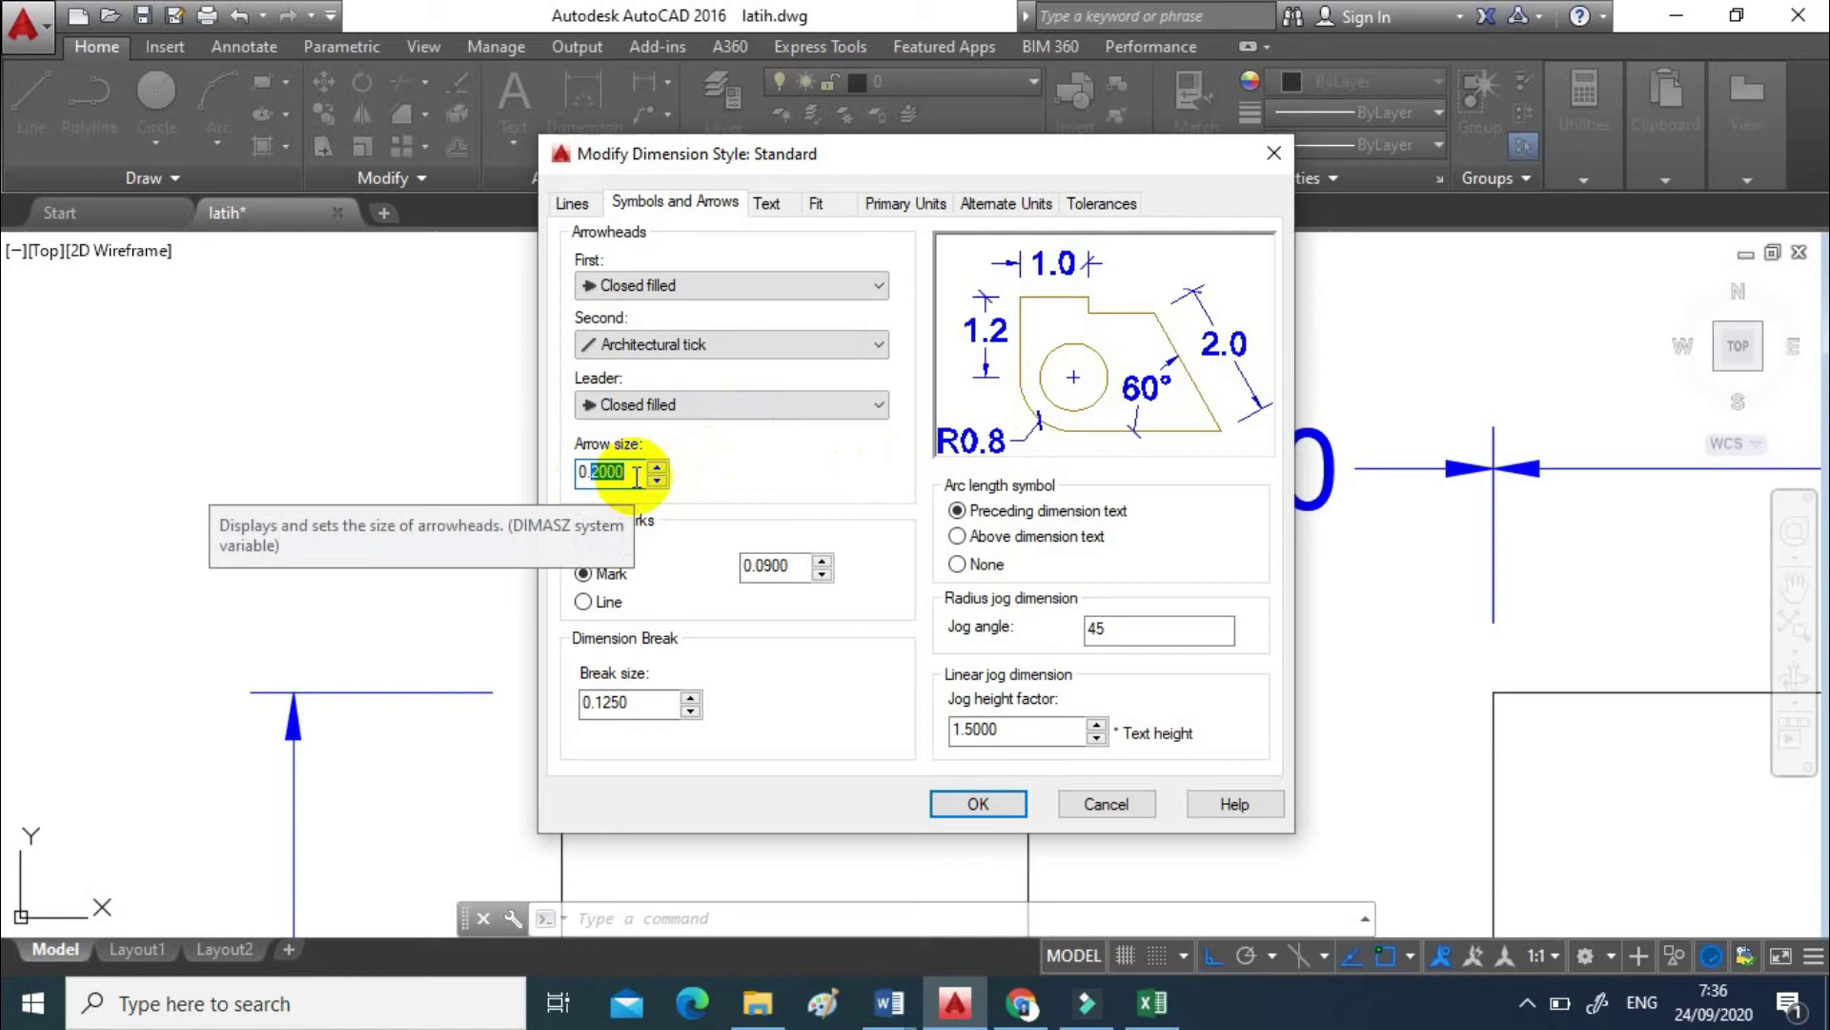
{"action": "type", "text": "3"}
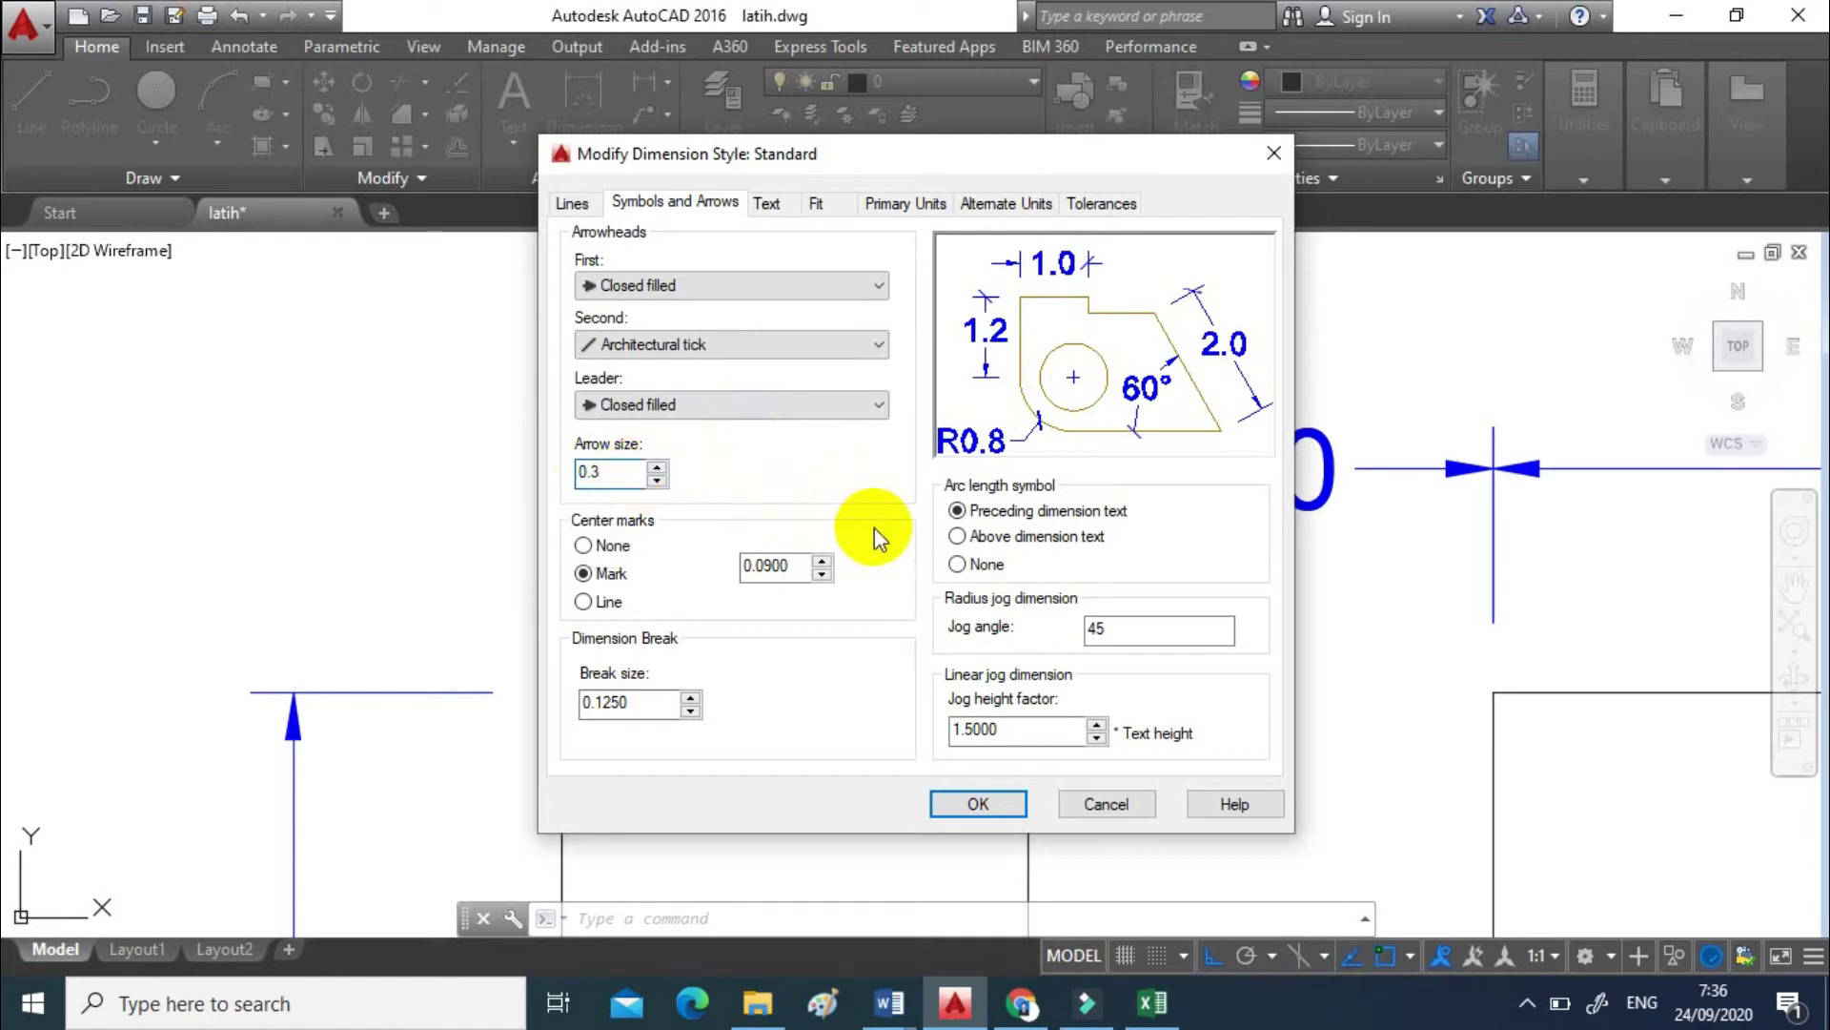
{"action": "left_click", "coordinate": [1008, 803]}
{"action": "left_click", "coordinate": [1196, 359]}
{"action": "left_click", "coordinate": [1115, 703]}
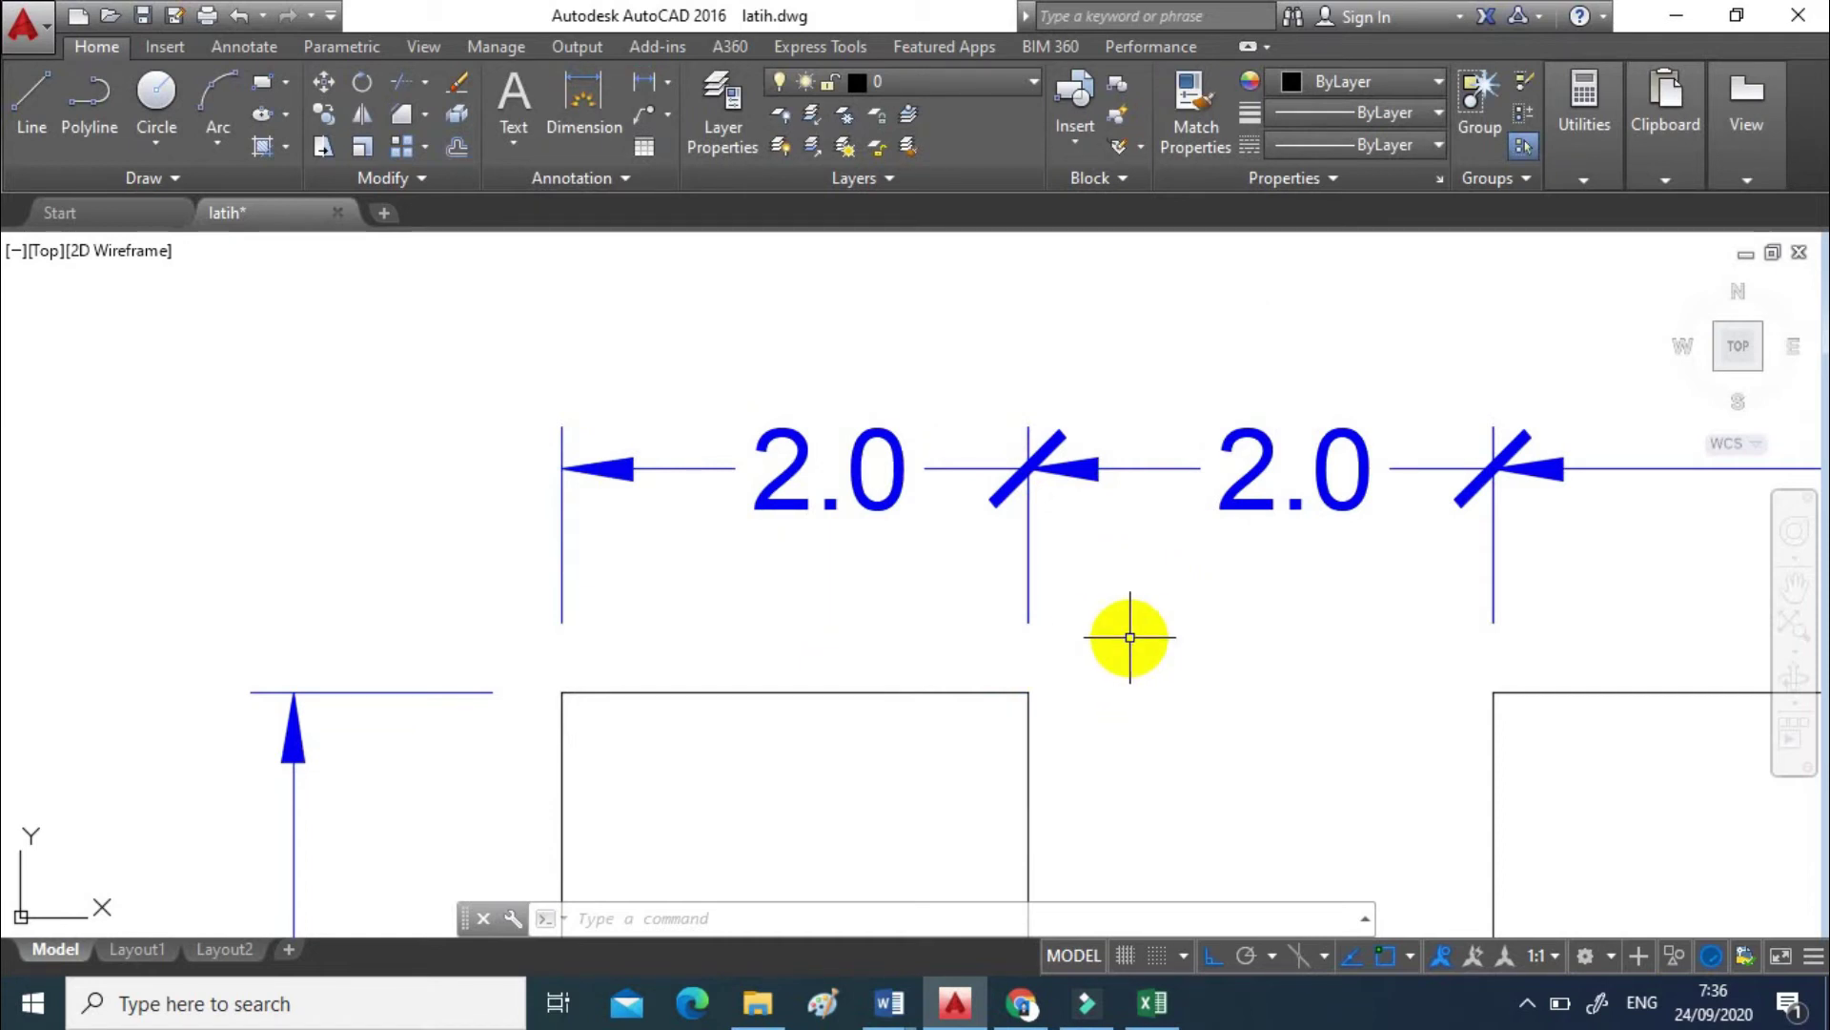
- Modify the Standard dimension style again, changing the first arrowhead to Architectural tick and reducing the arrow size
{"action": "type", "text": "d"}
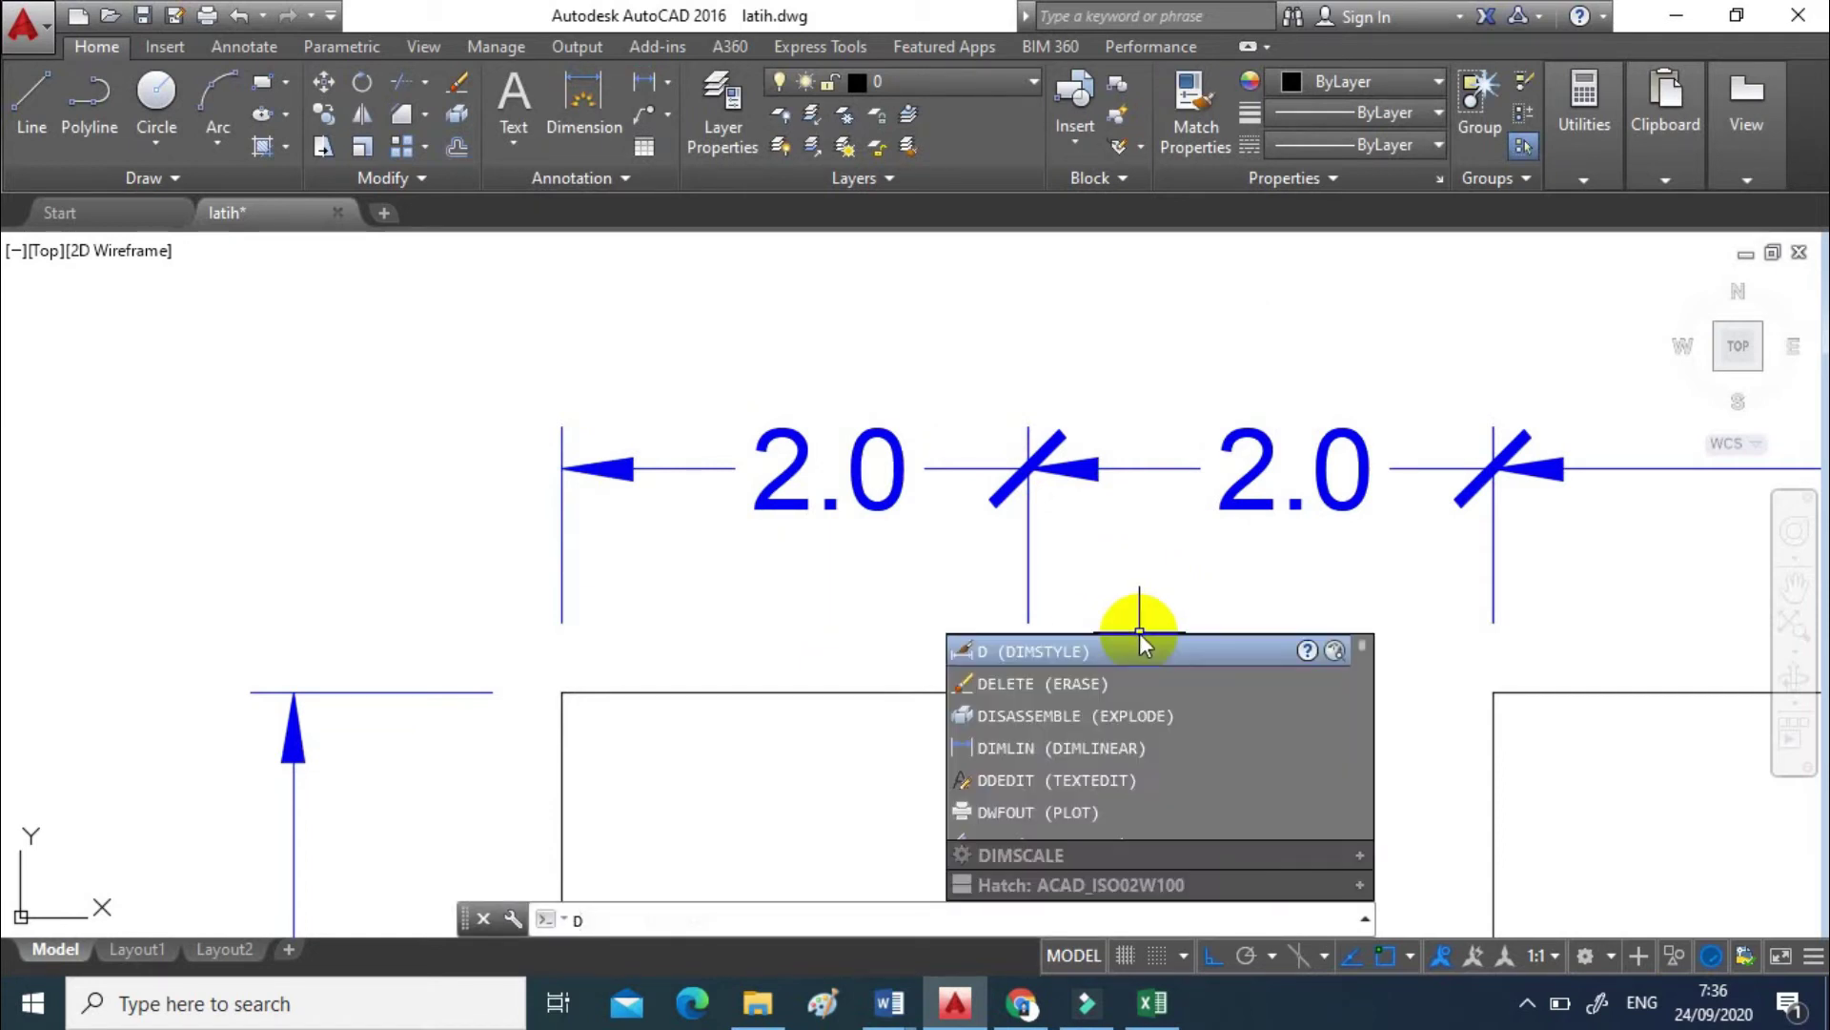
{"action": "key", "text": "Return"}
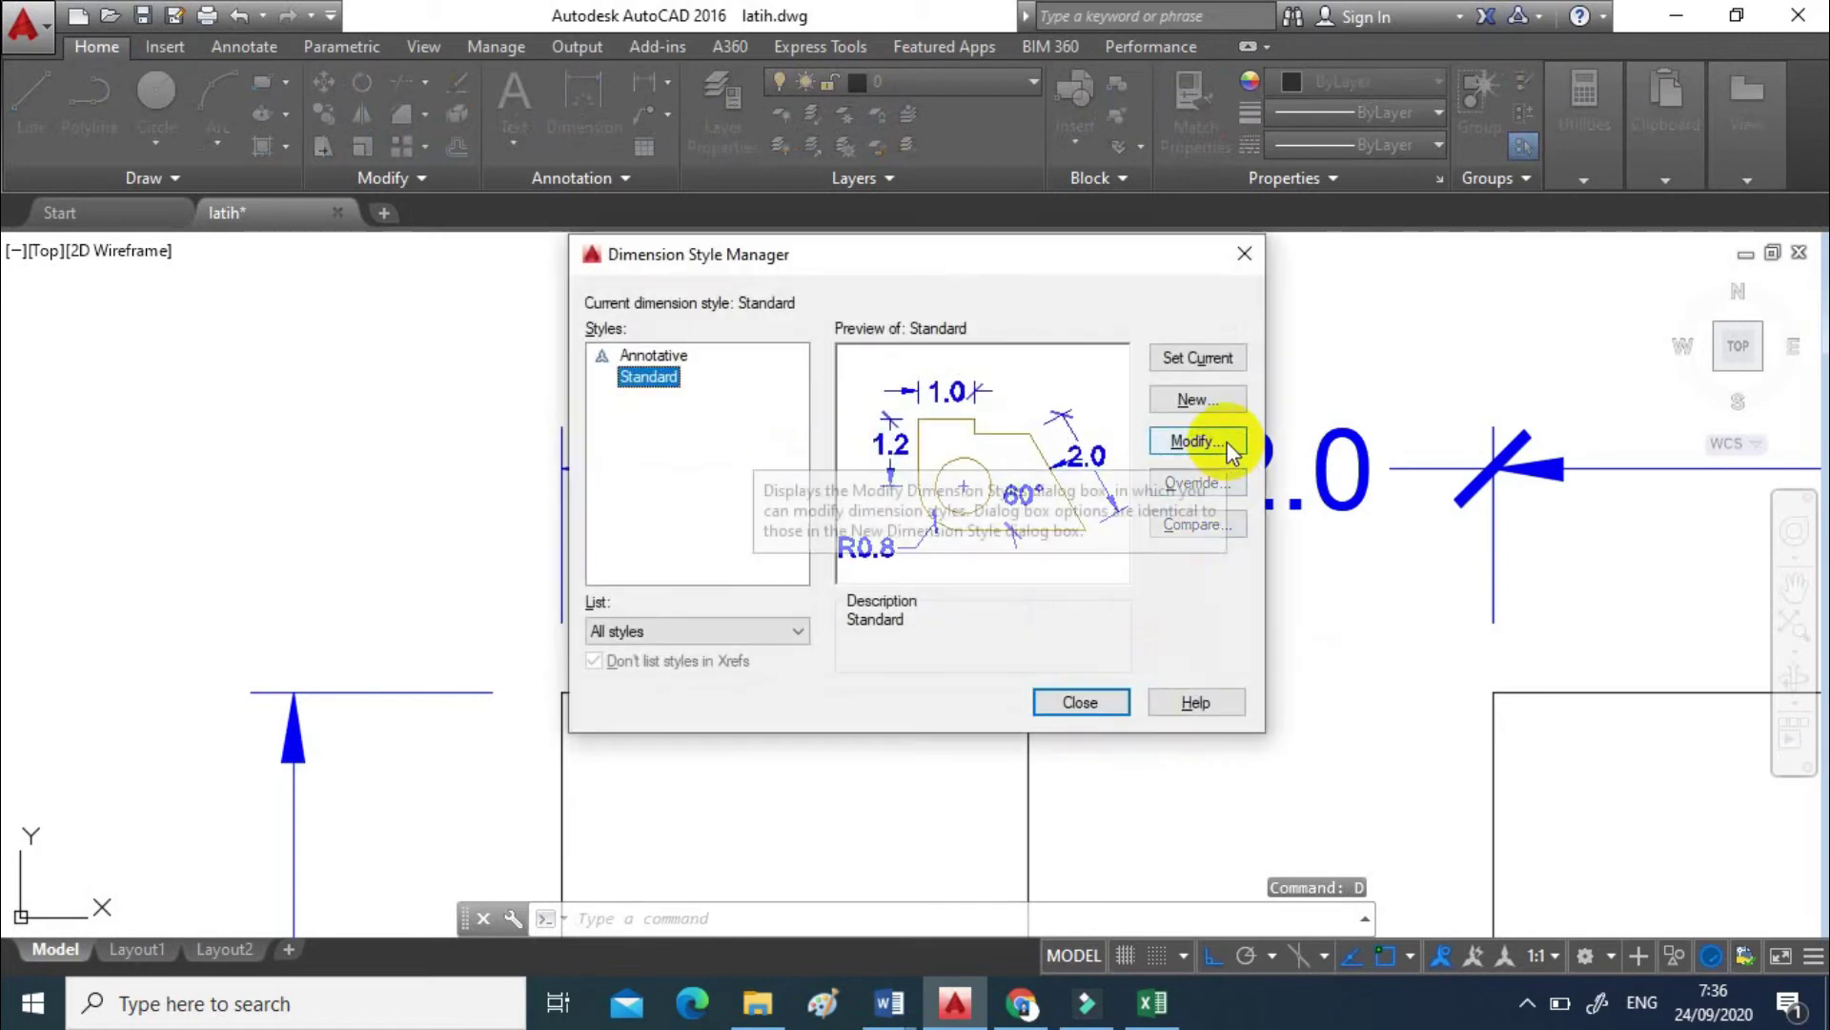
{"action": "left_click", "coordinate": [1227, 442]}
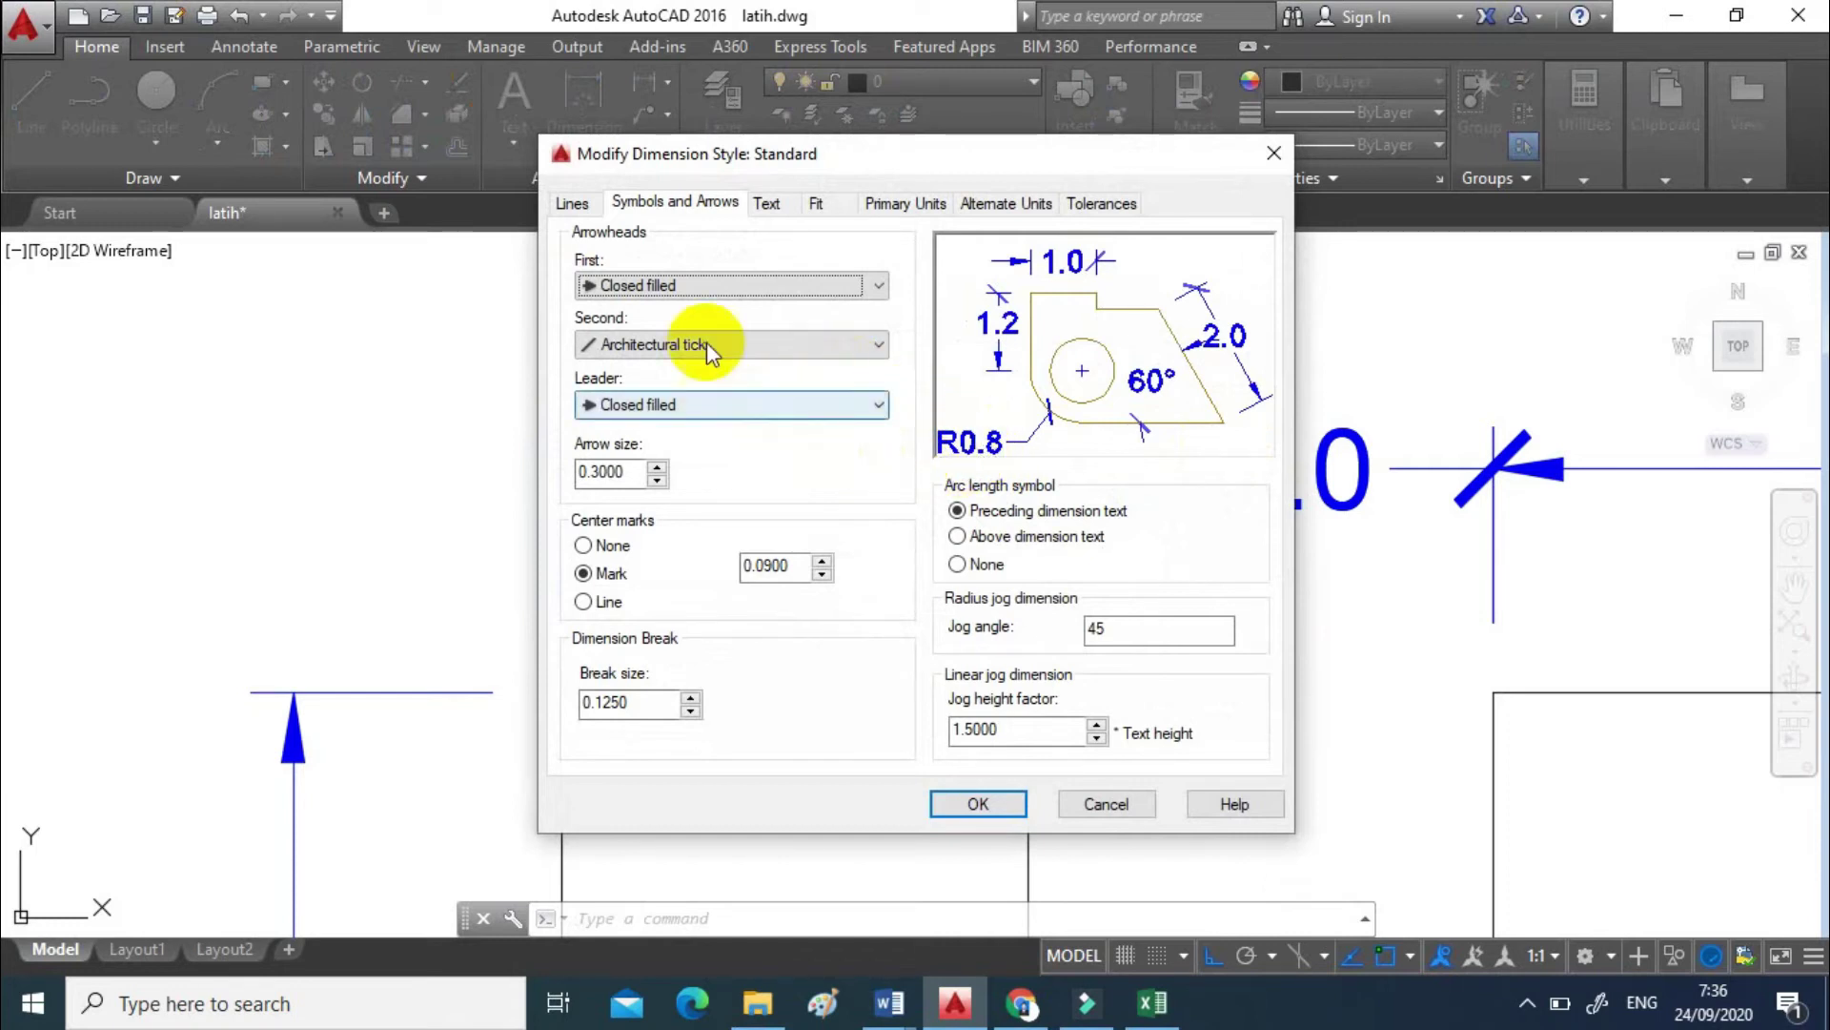
{"action": "left_click", "coordinate": [574, 203]}
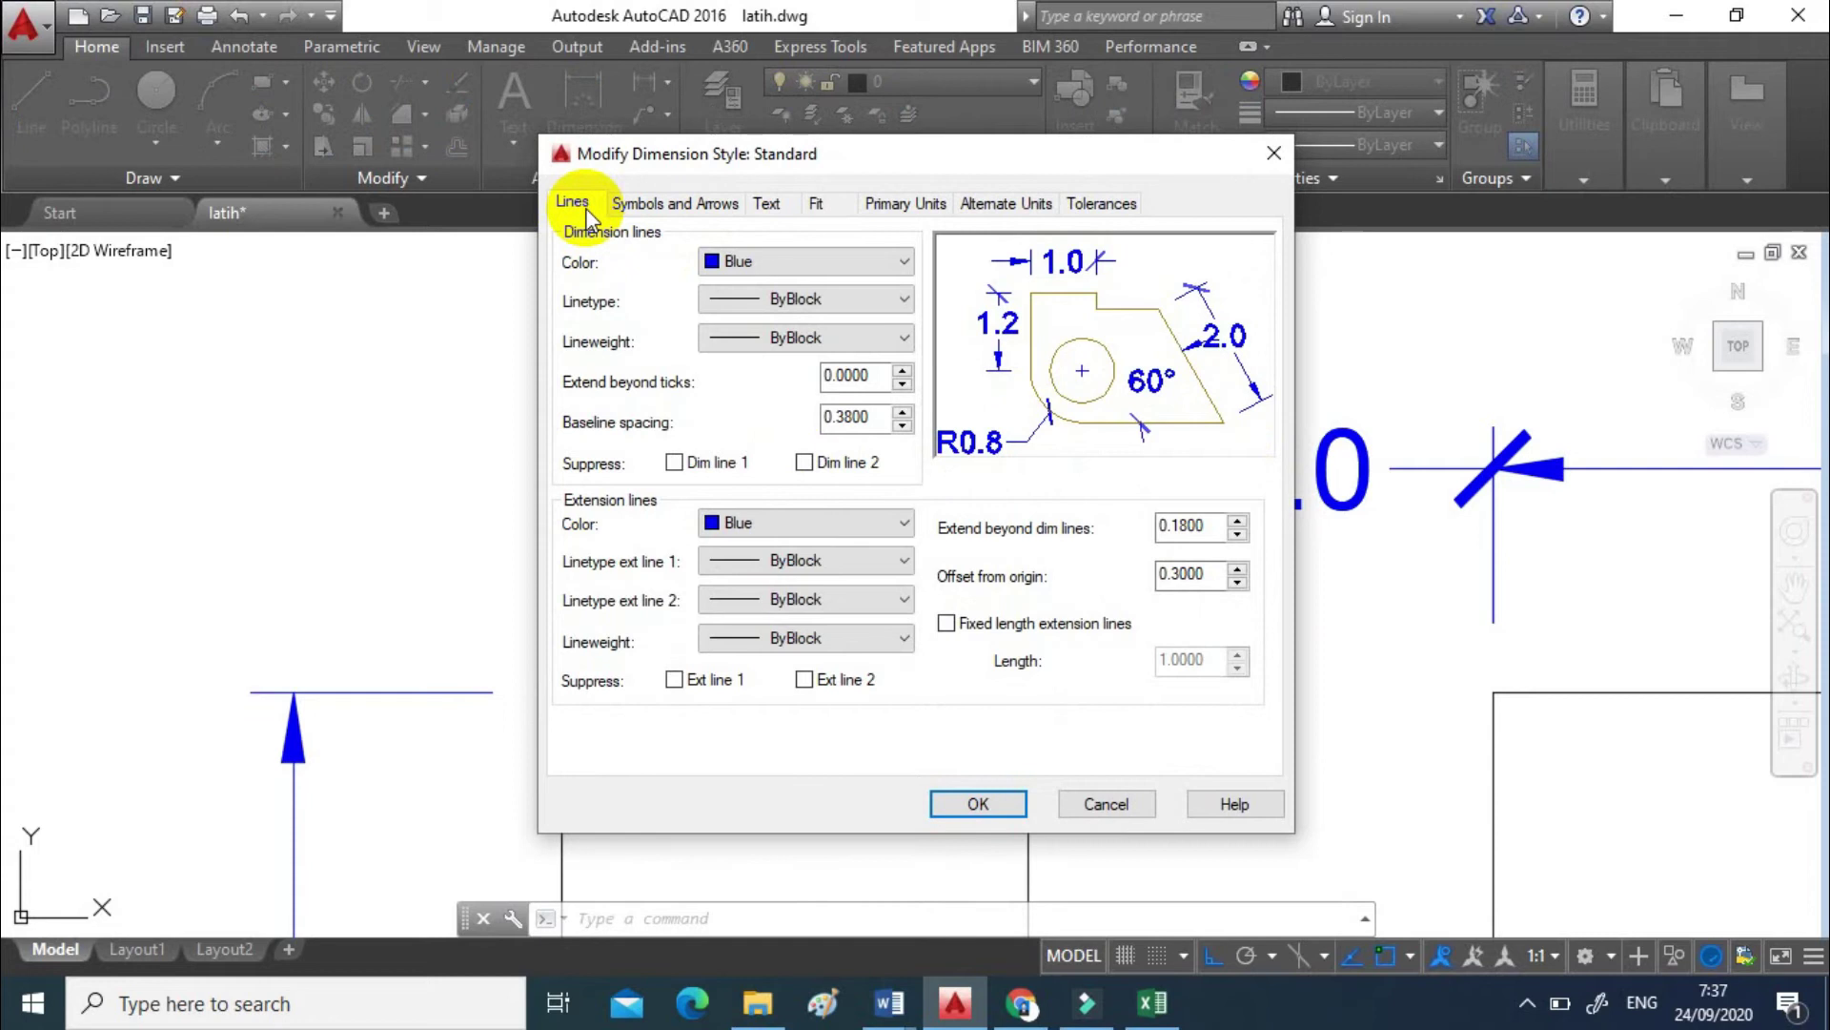
{"action": "left_click", "coordinate": [715, 208]}
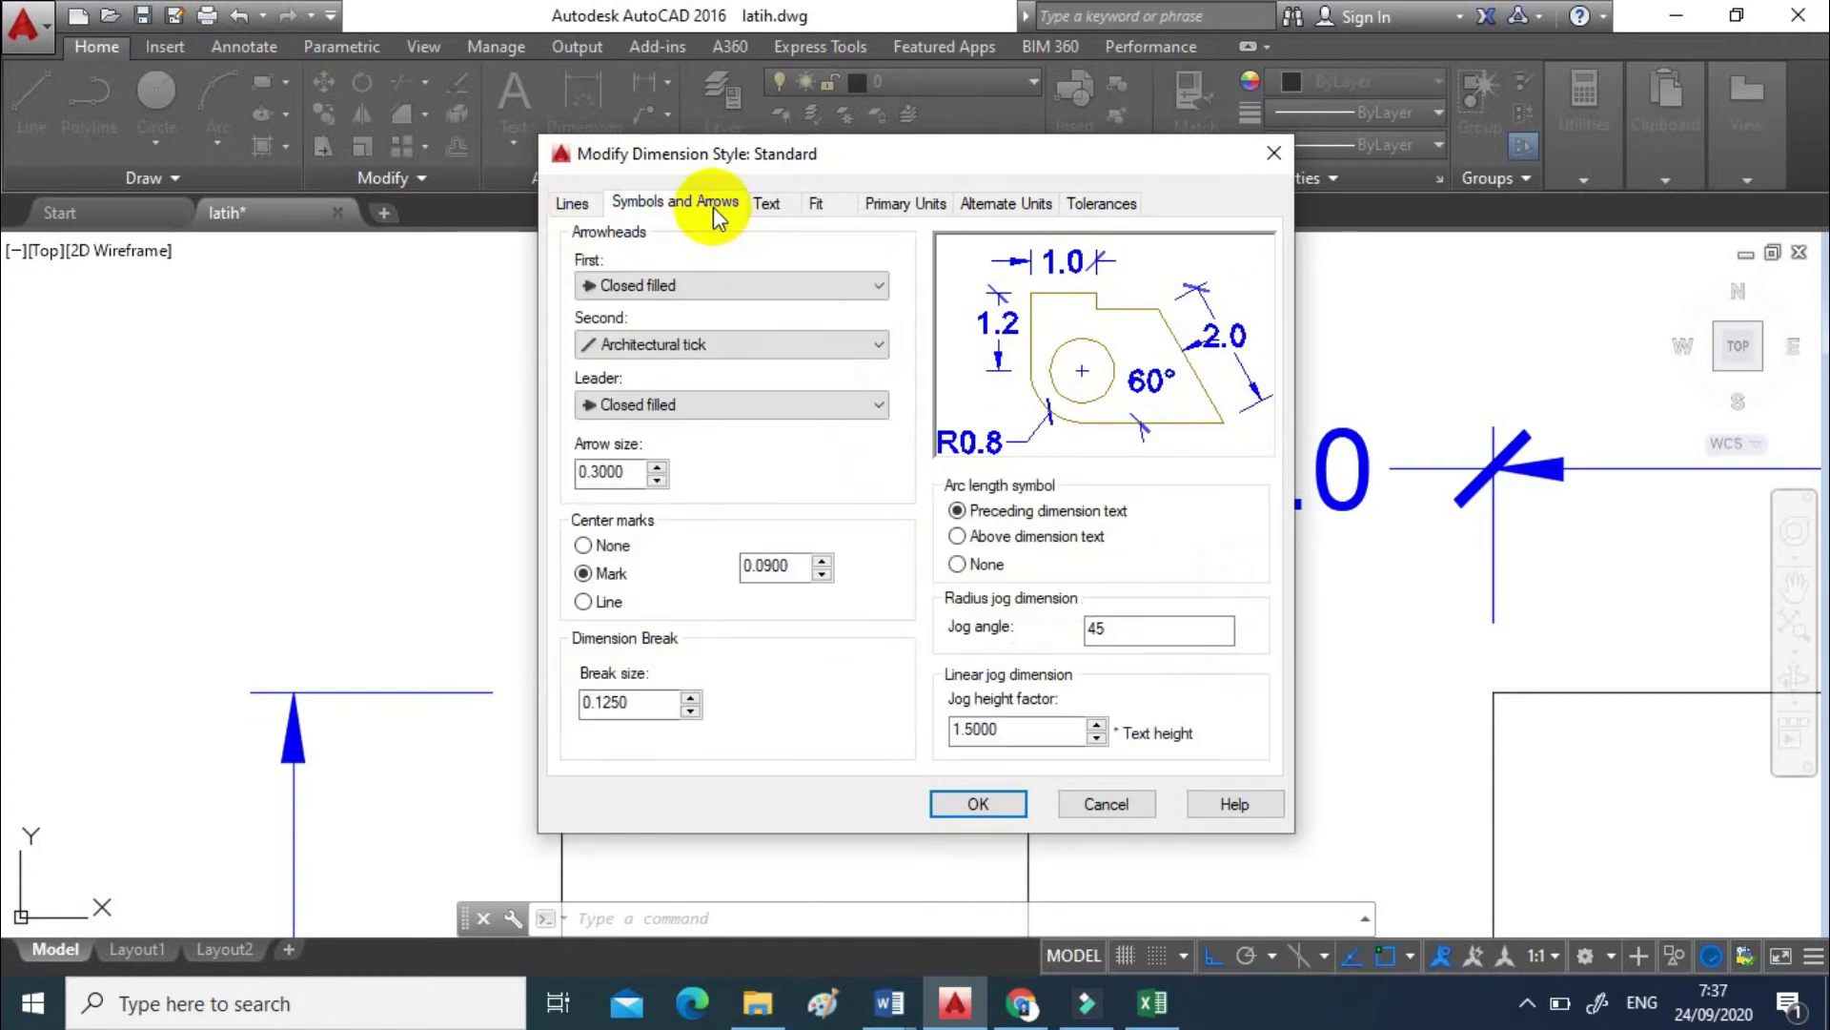
{"action": "left_click", "coordinate": [878, 286]}
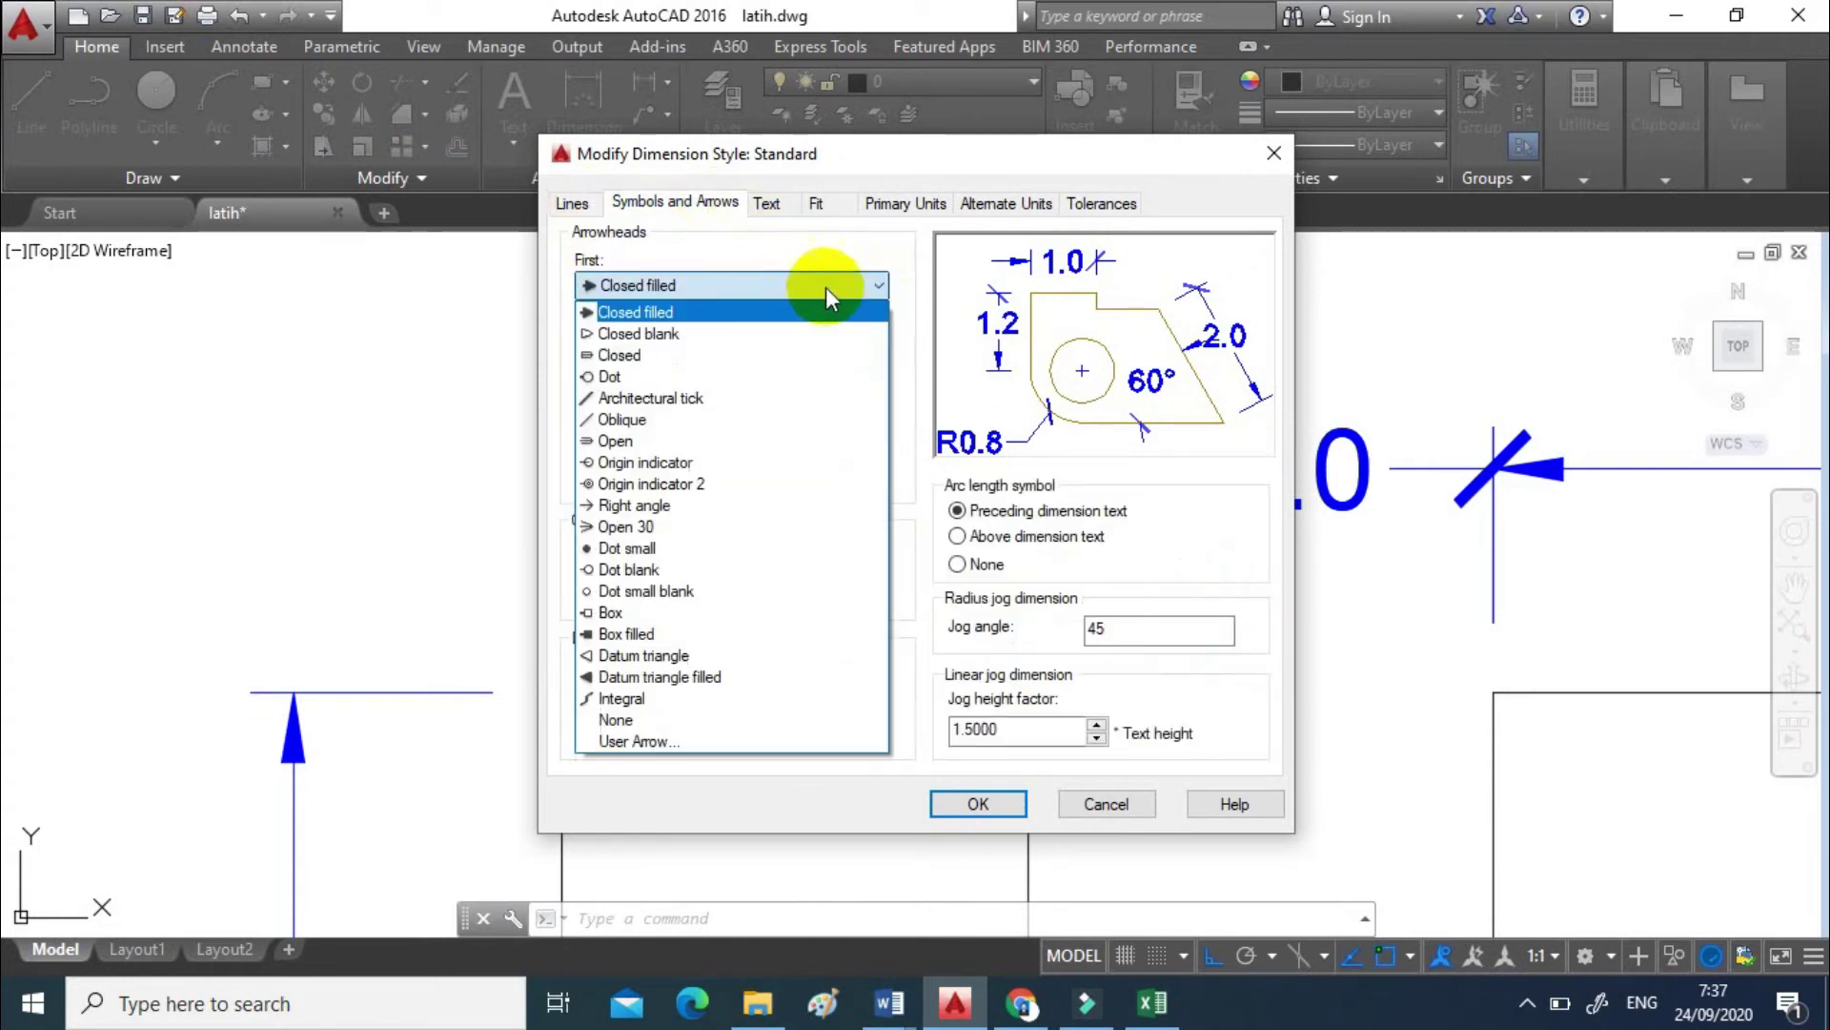
{"action": "left_click", "coordinate": [760, 398]}
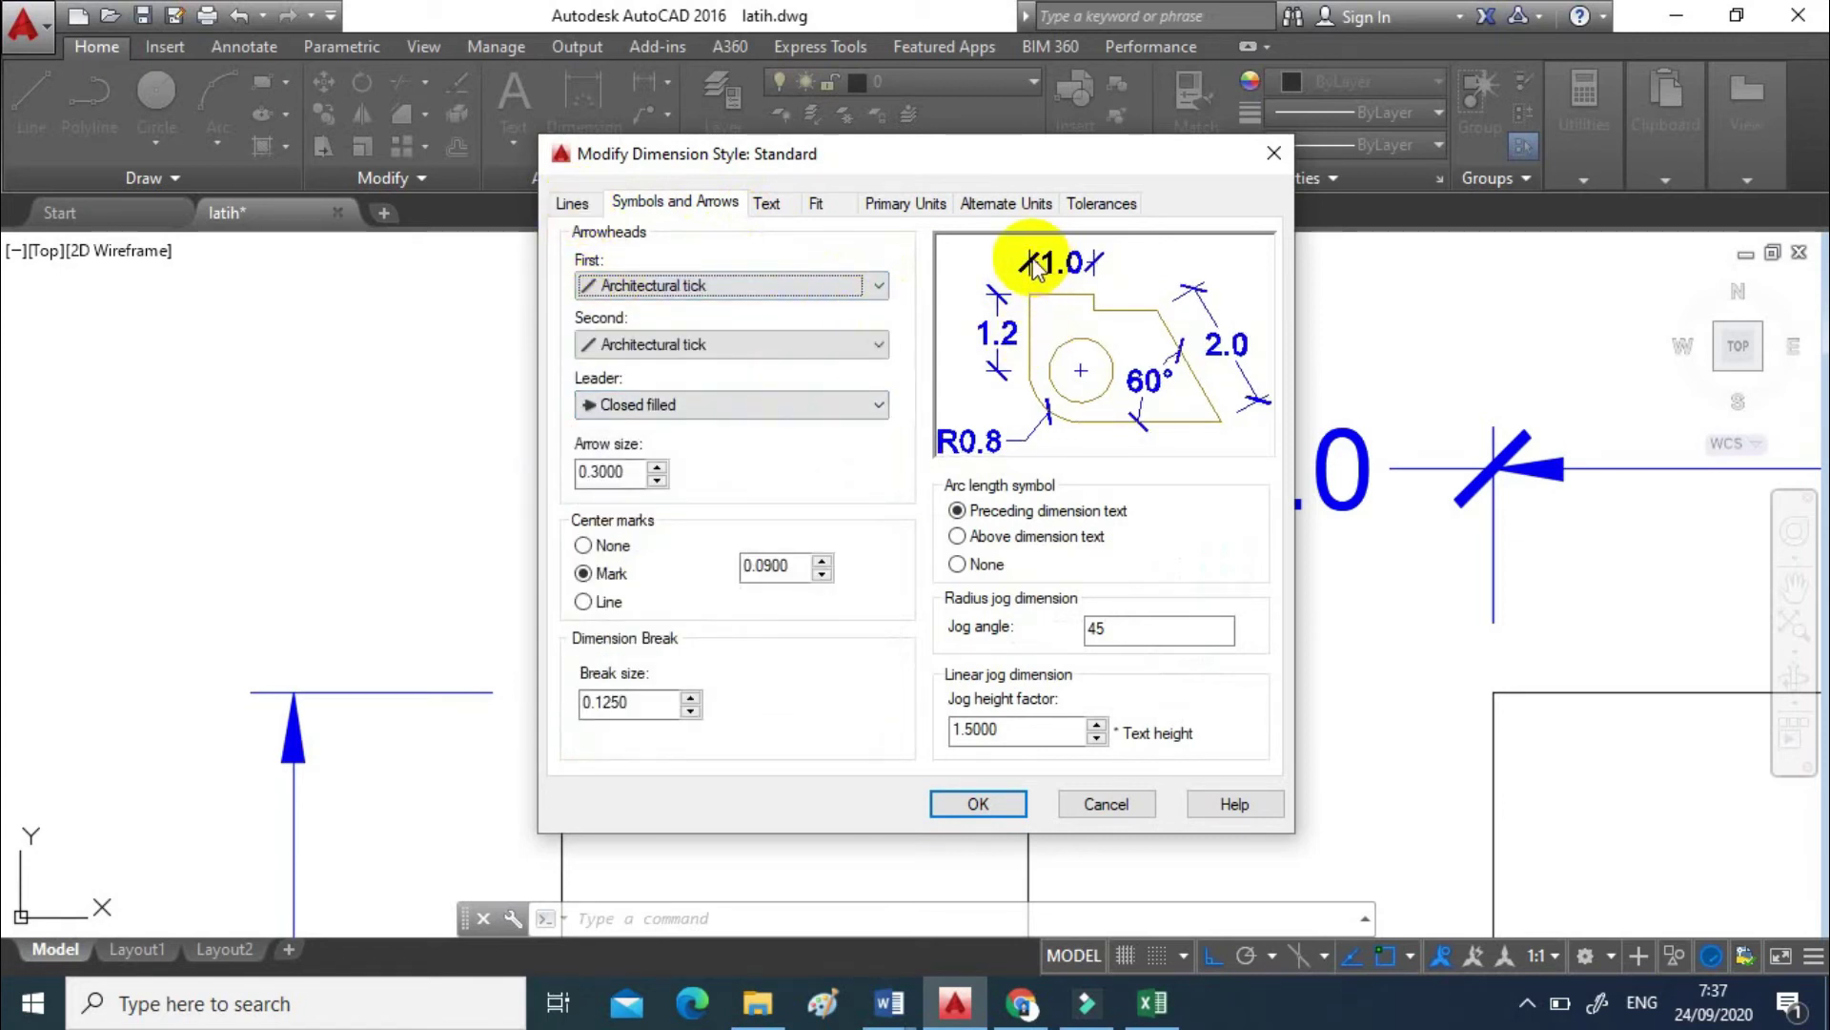
{"action": "left_click", "coordinate": [599, 470]}
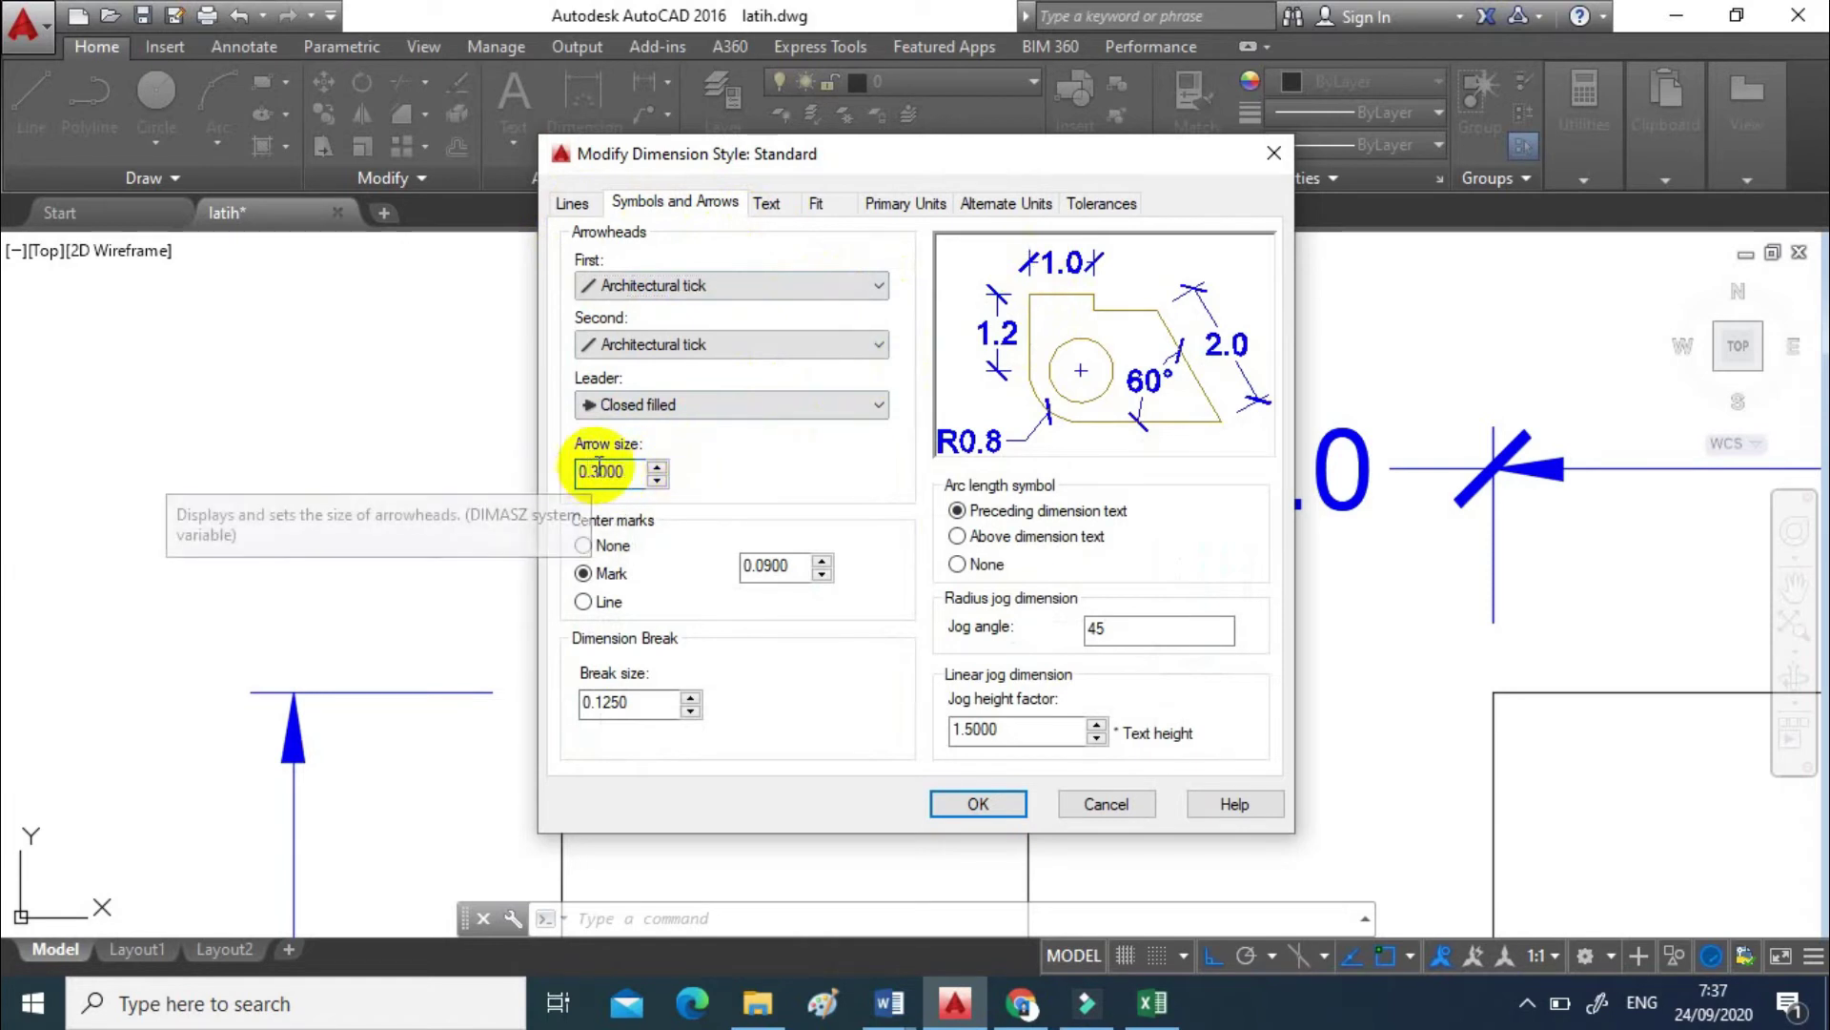
{"action": "left_click_drag", "start_coordinate": [590, 470], "coordinate": [633, 473]}
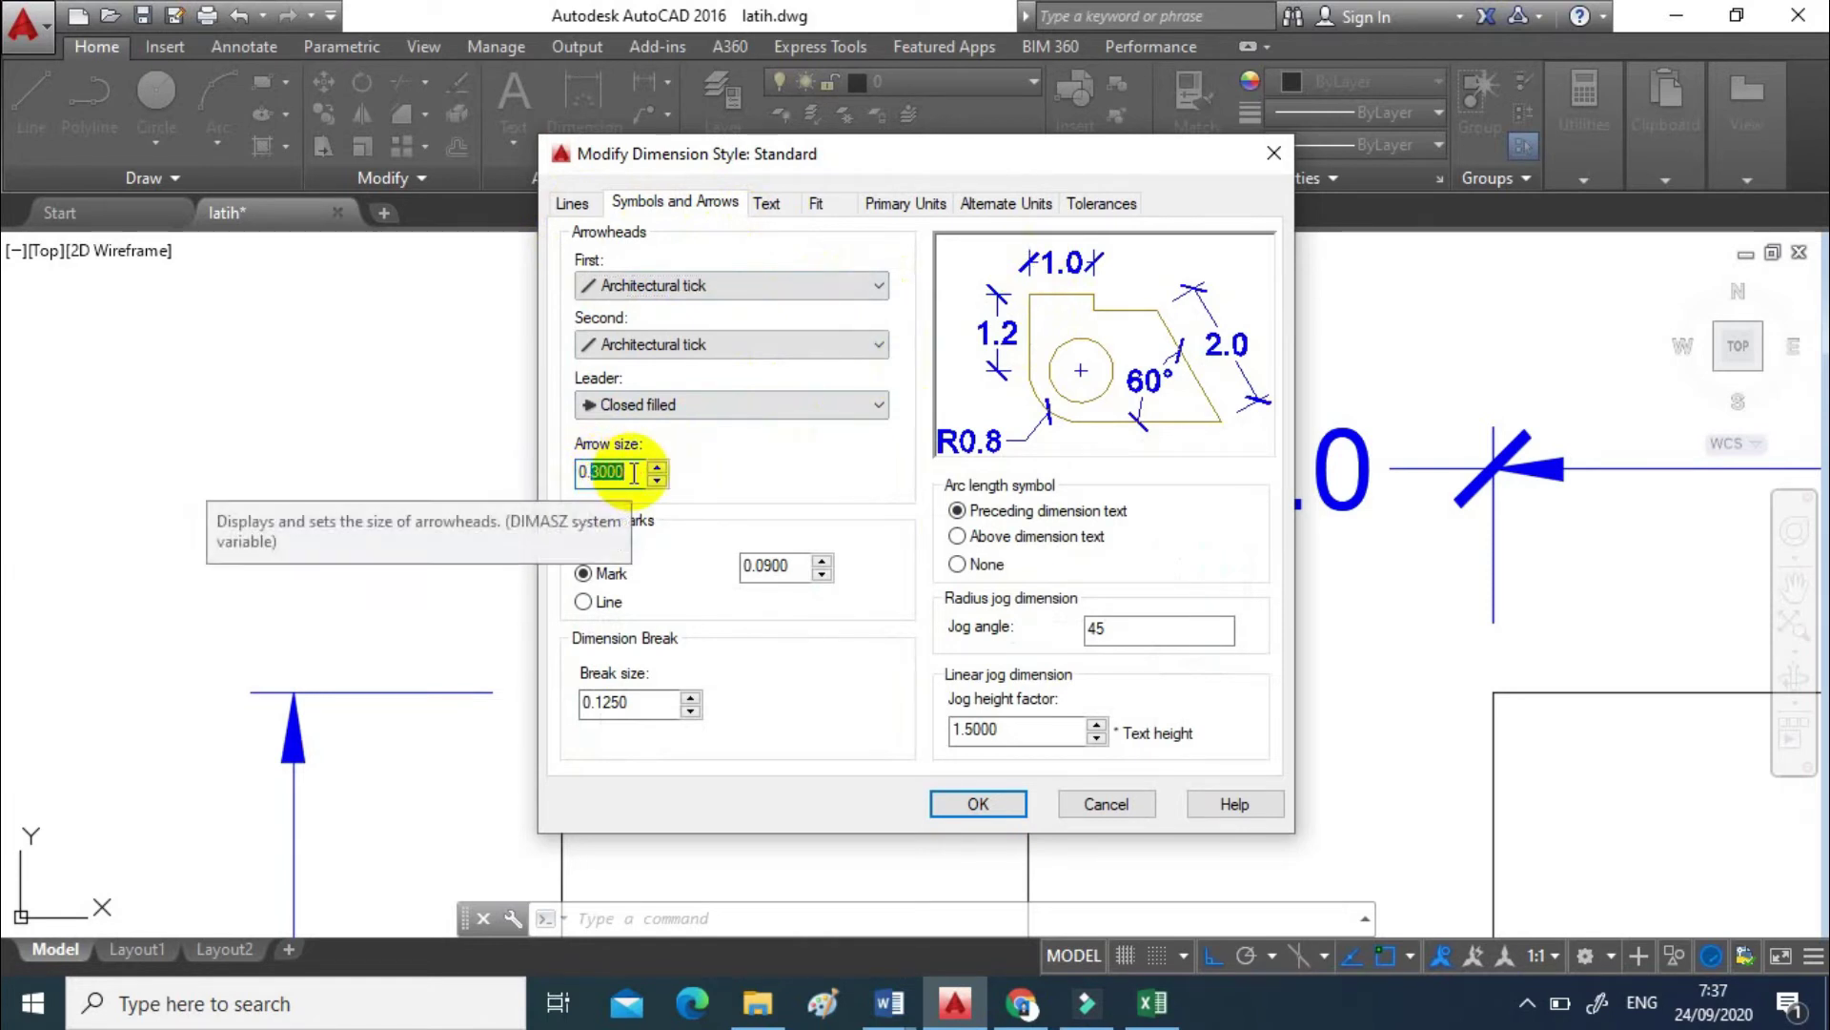
- Set the dimension lines to extend 0.3 beyond the ticks, then accept the changes and close the Dimension Style Manager
{"action": "left_click", "coordinate": [583, 204]}
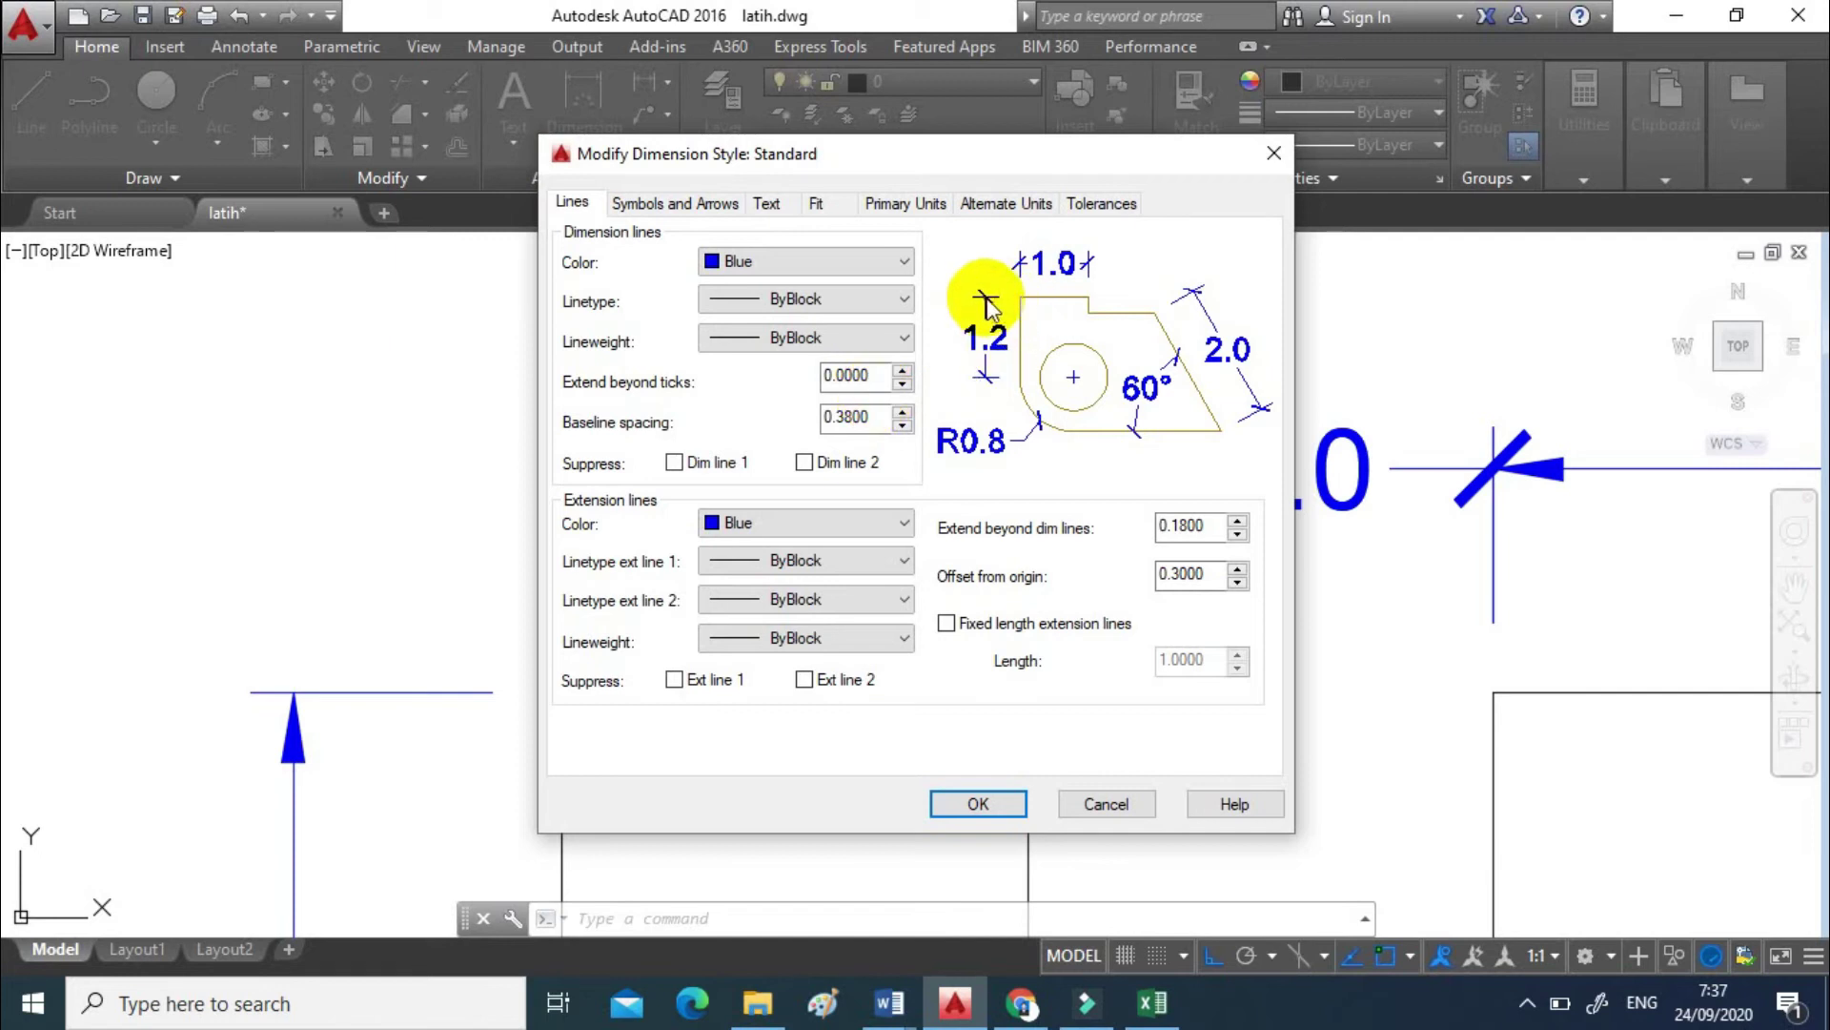
{"action": "double_click", "coordinate": [839, 374]}
{"action": "type", "text": "0.3"}
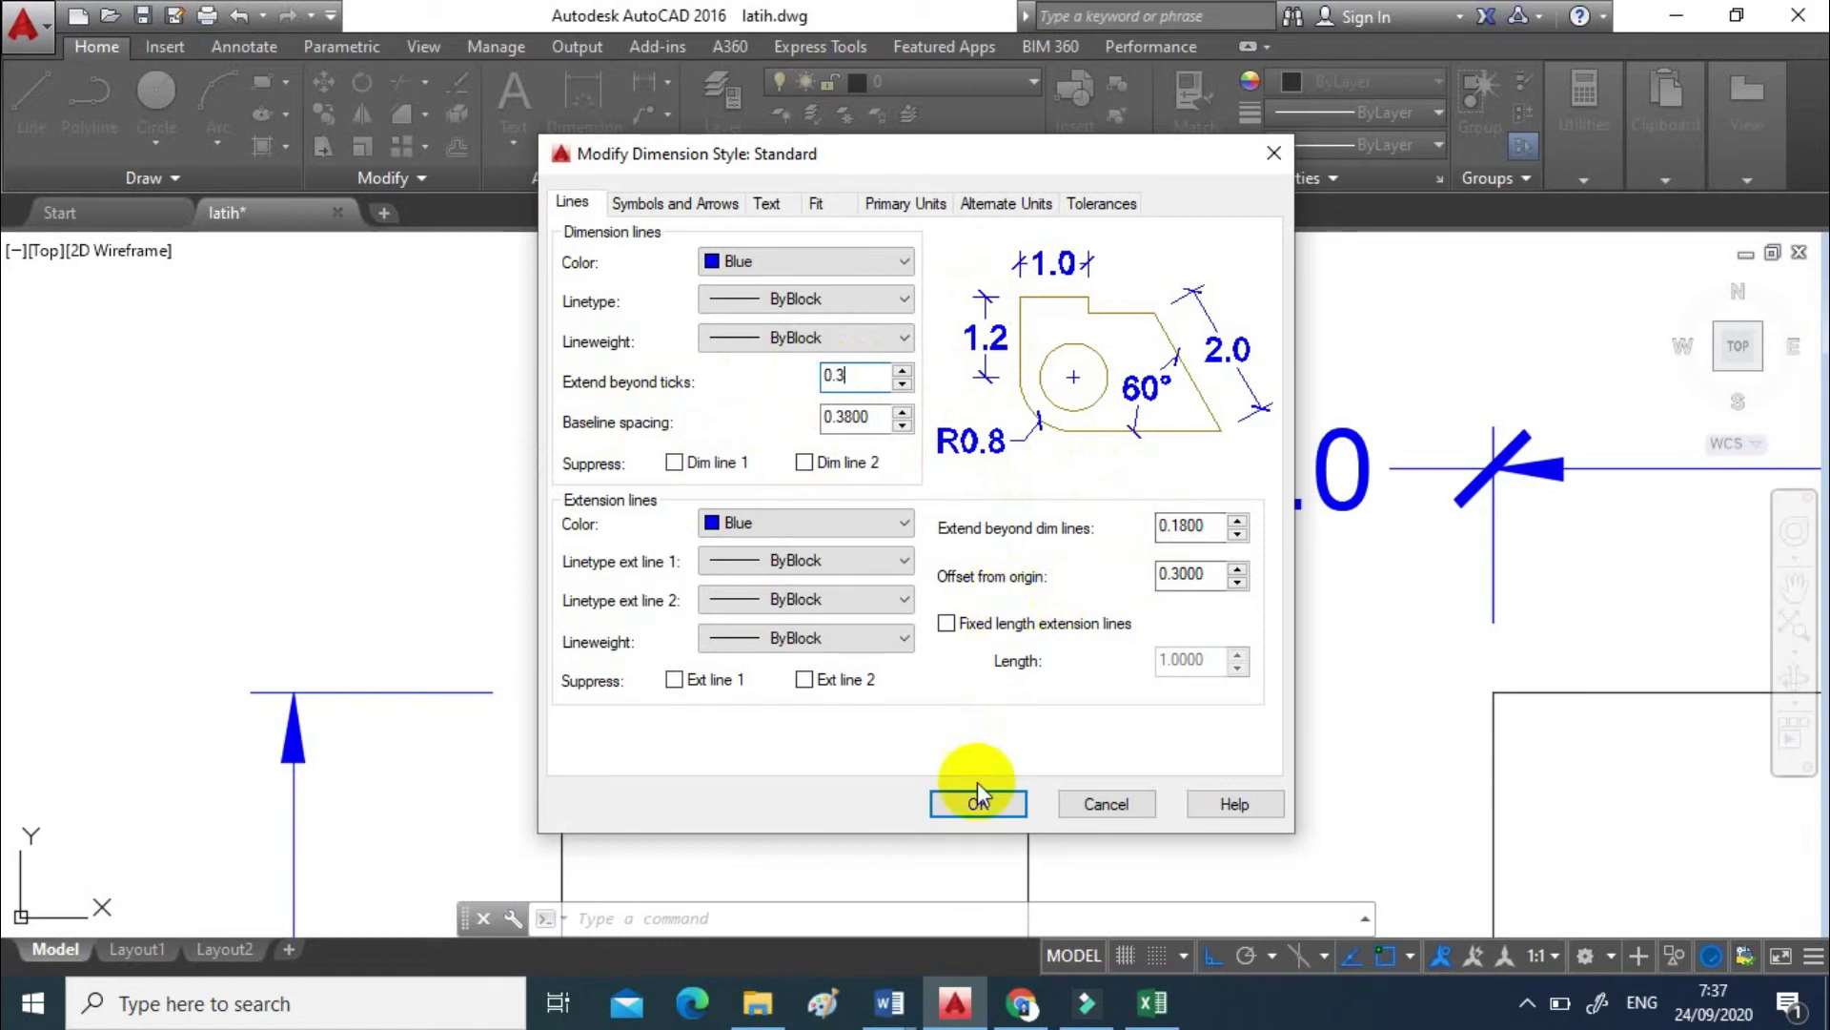
{"action": "left_click", "coordinate": [1005, 809]}
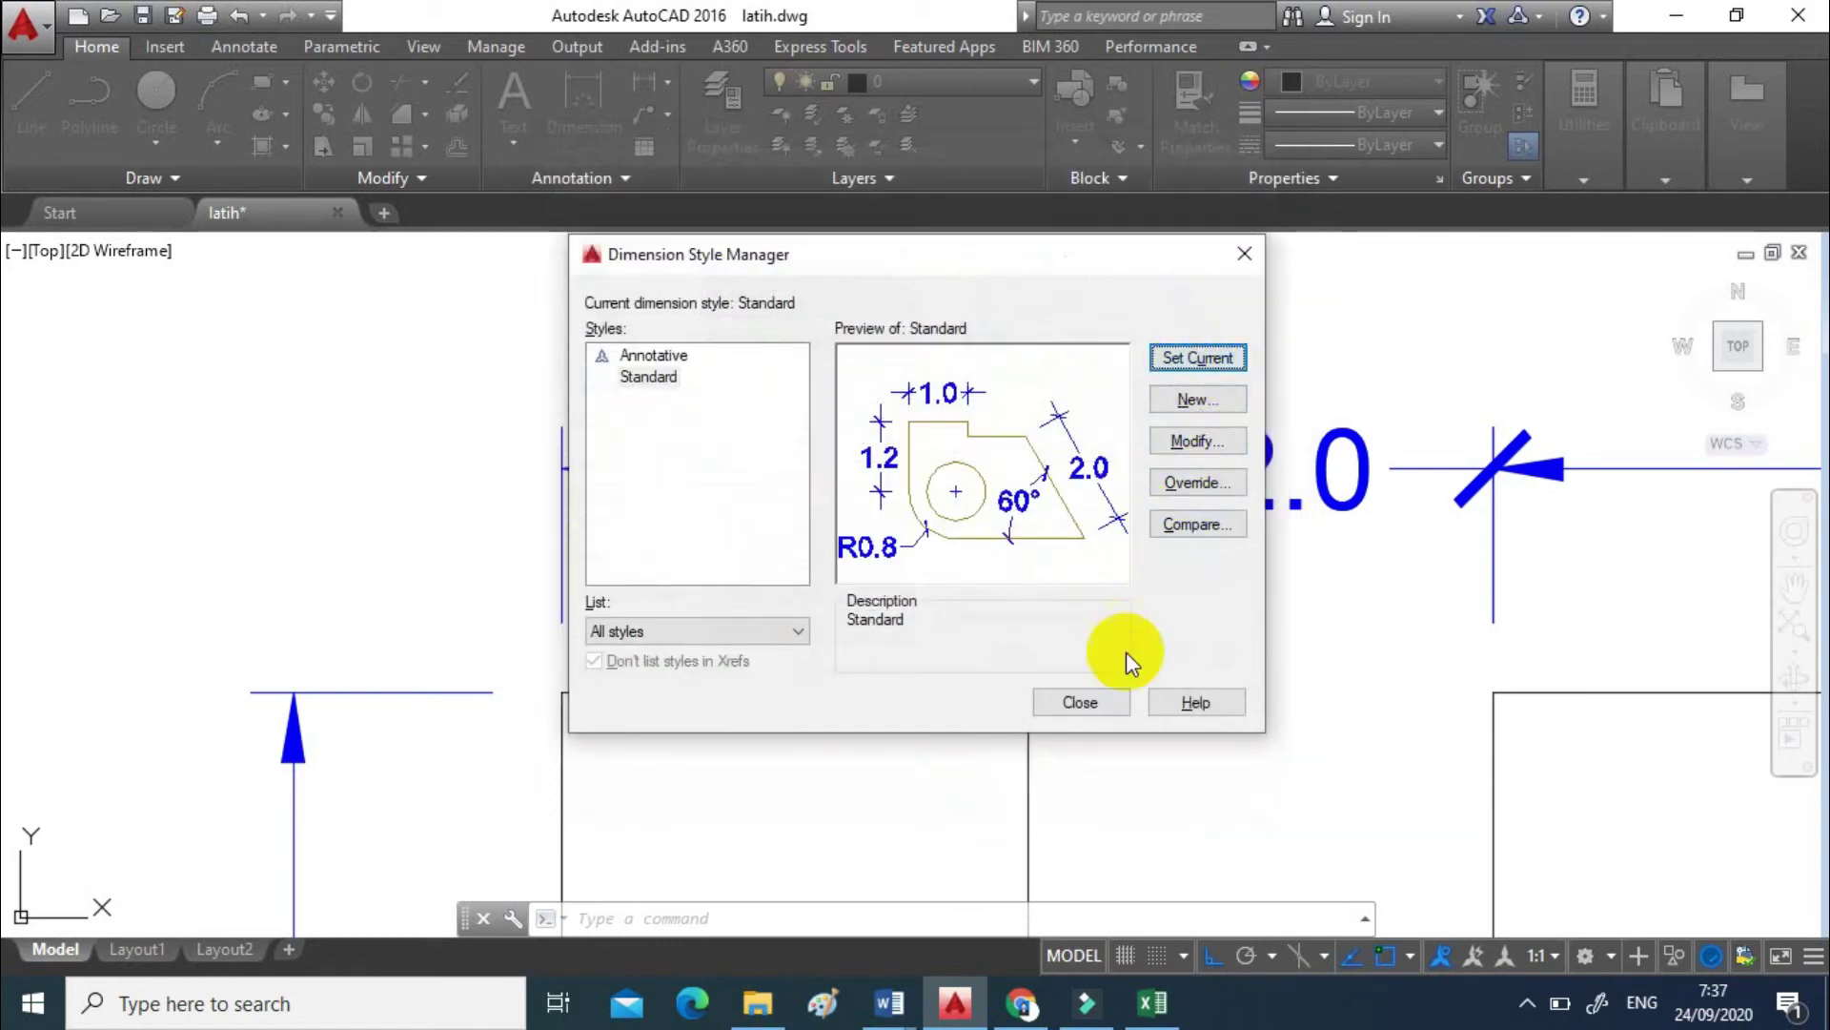
{"action": "left_click", "coordinate": [1109, 703]}
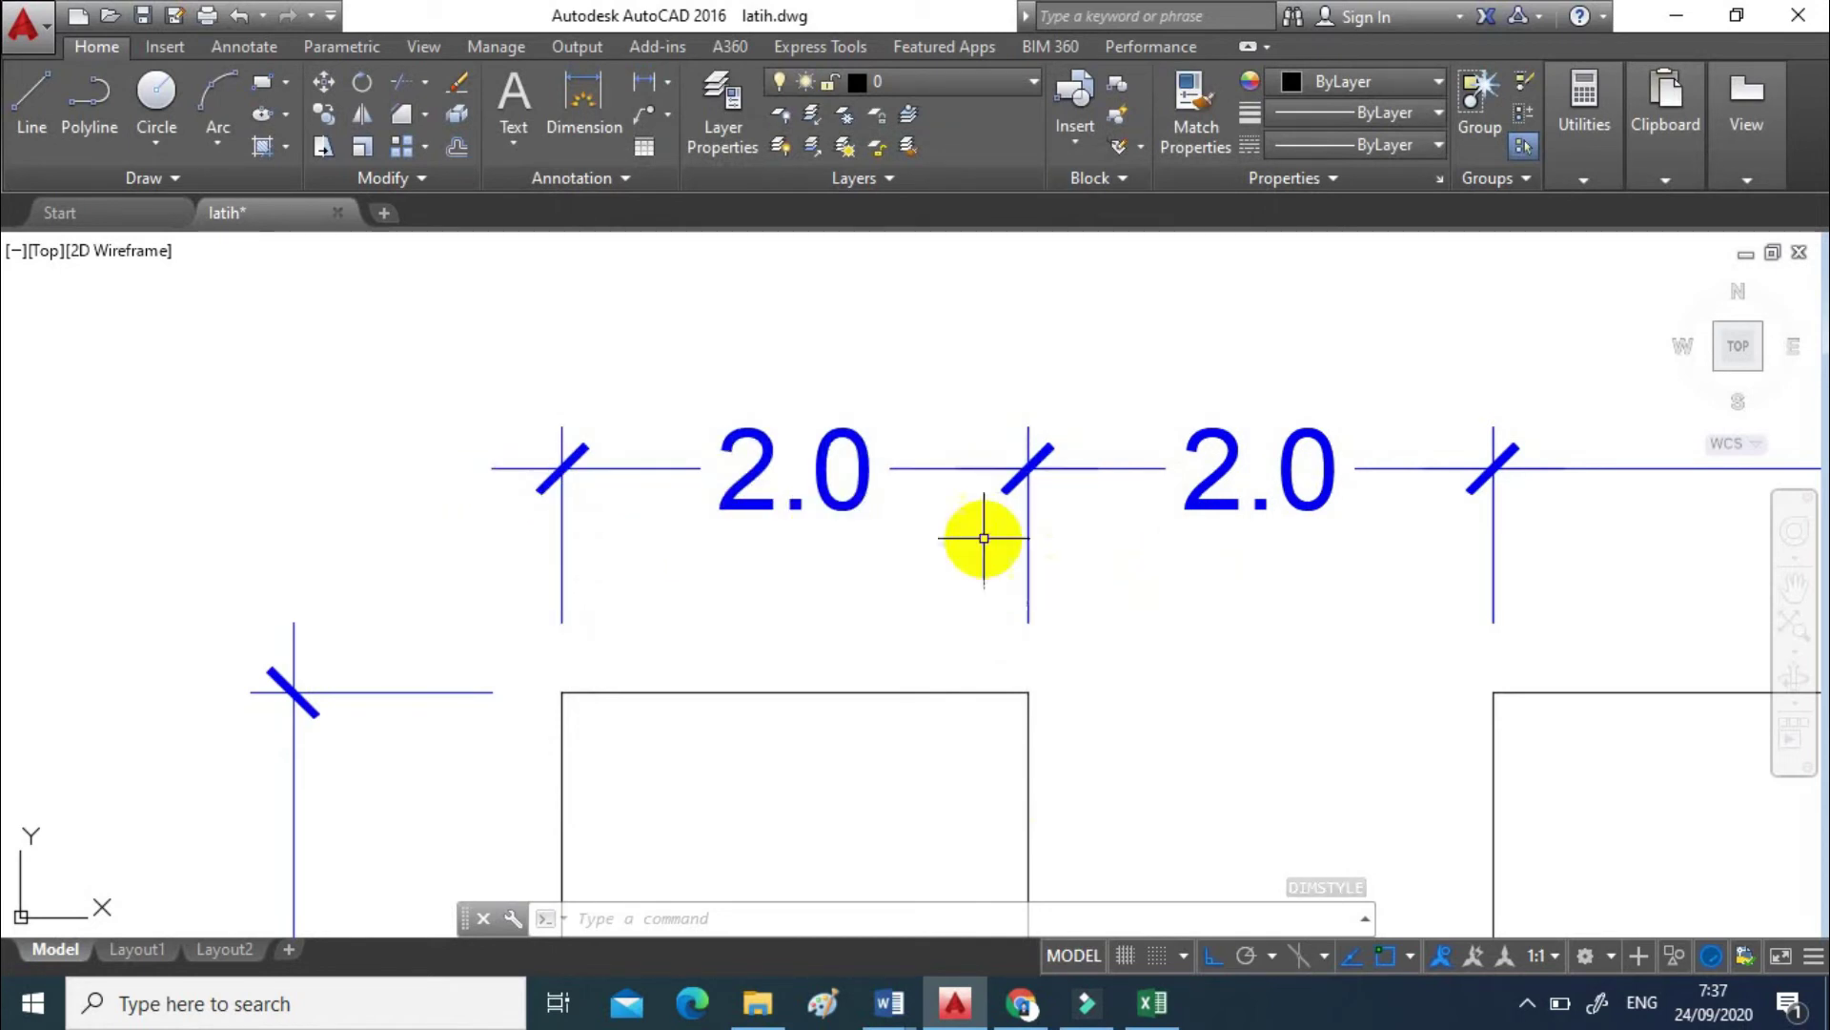
- Modify the Standard dimension style by setting the text offset from the dimension line to 0.05
{"action": "scroll", "coordinate": [722, 472], "scroll_direction": "up", "scroll_amount": 6}
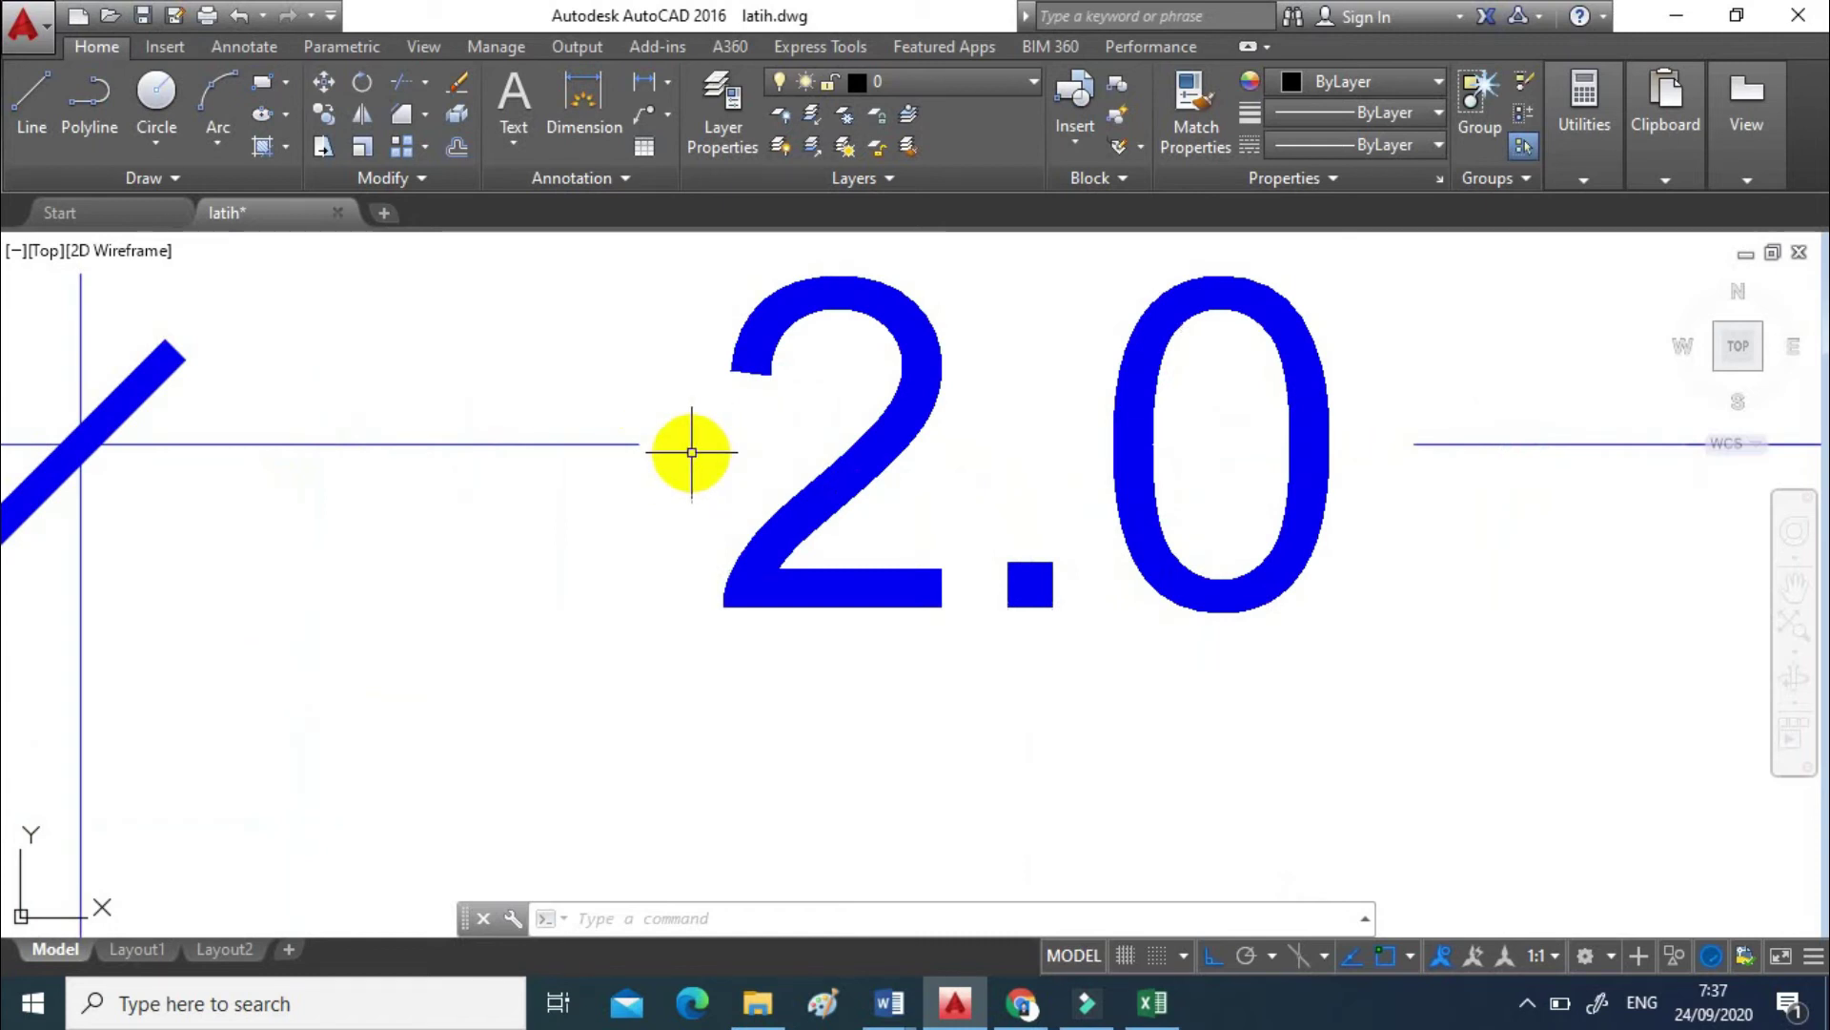
{"action": "scroll", "coordinate": [747, 467], "scroll_direction": "down", "scroll_amount": 6}
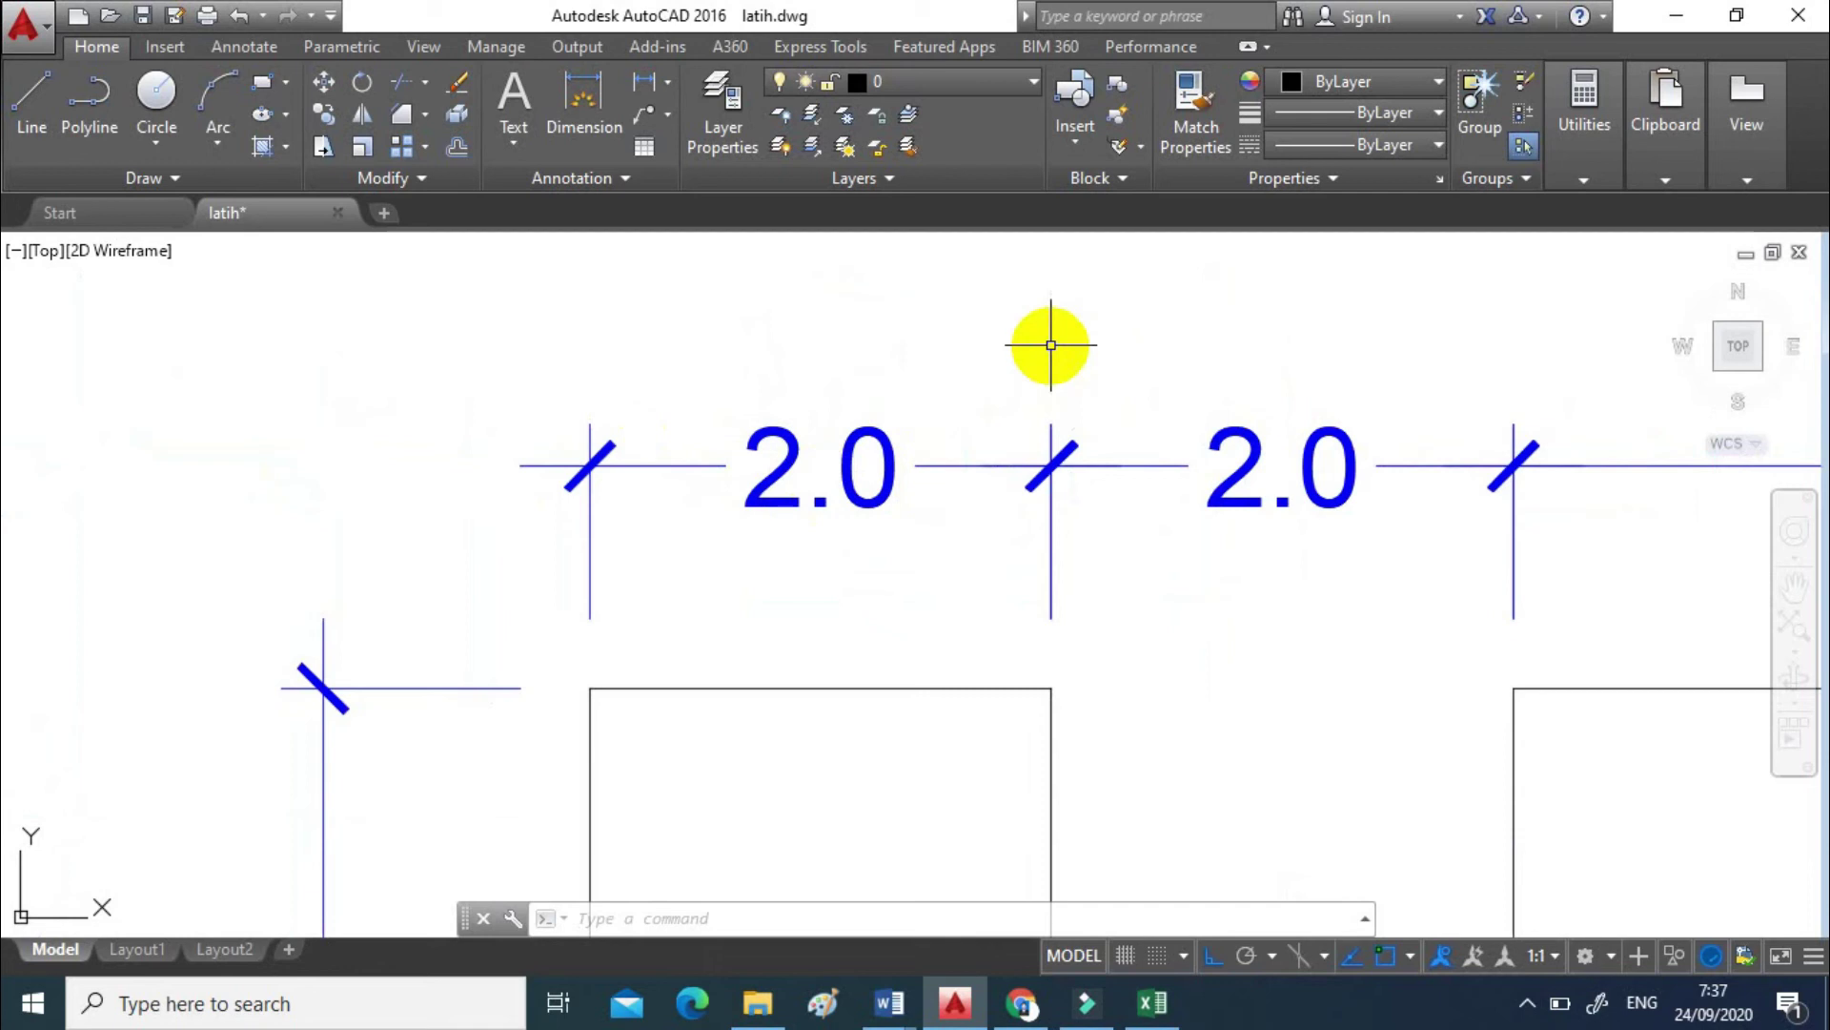
{"action": "type", "text": "d"}
{"action": "key", "text": "Return"}
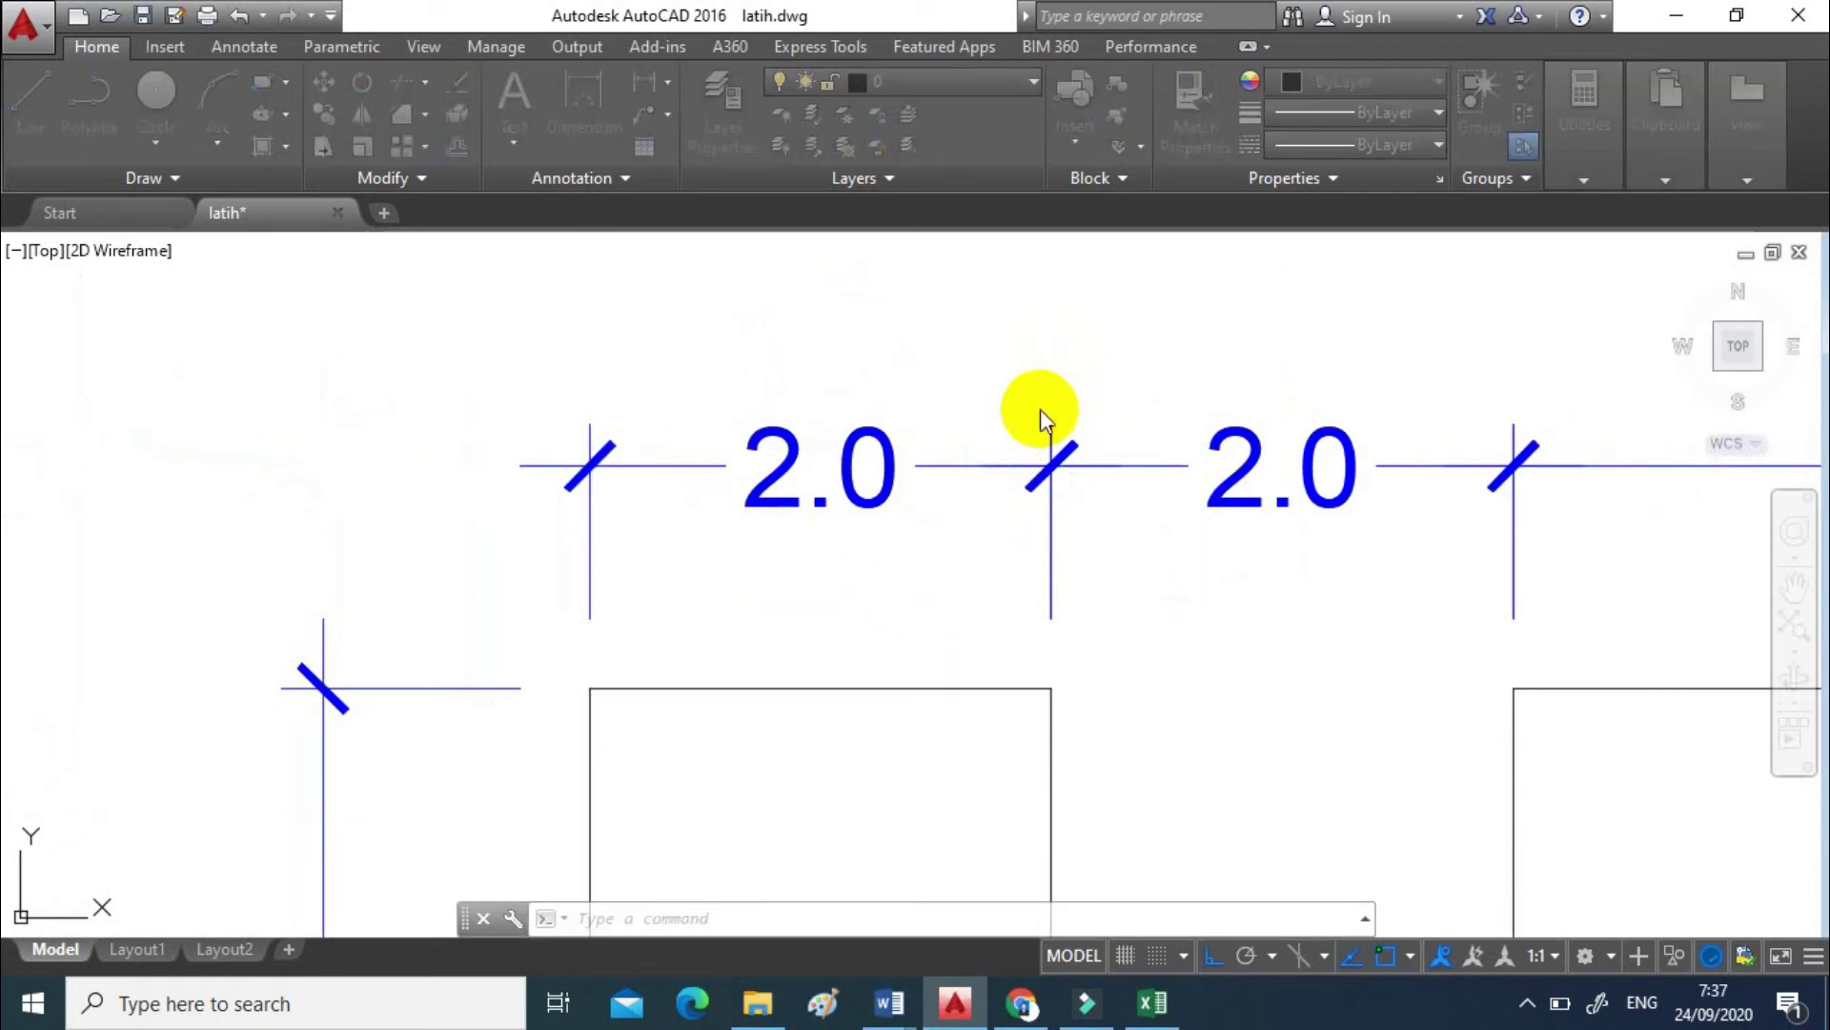
{"action": "left_click", "coordinate": [1192, 441]}
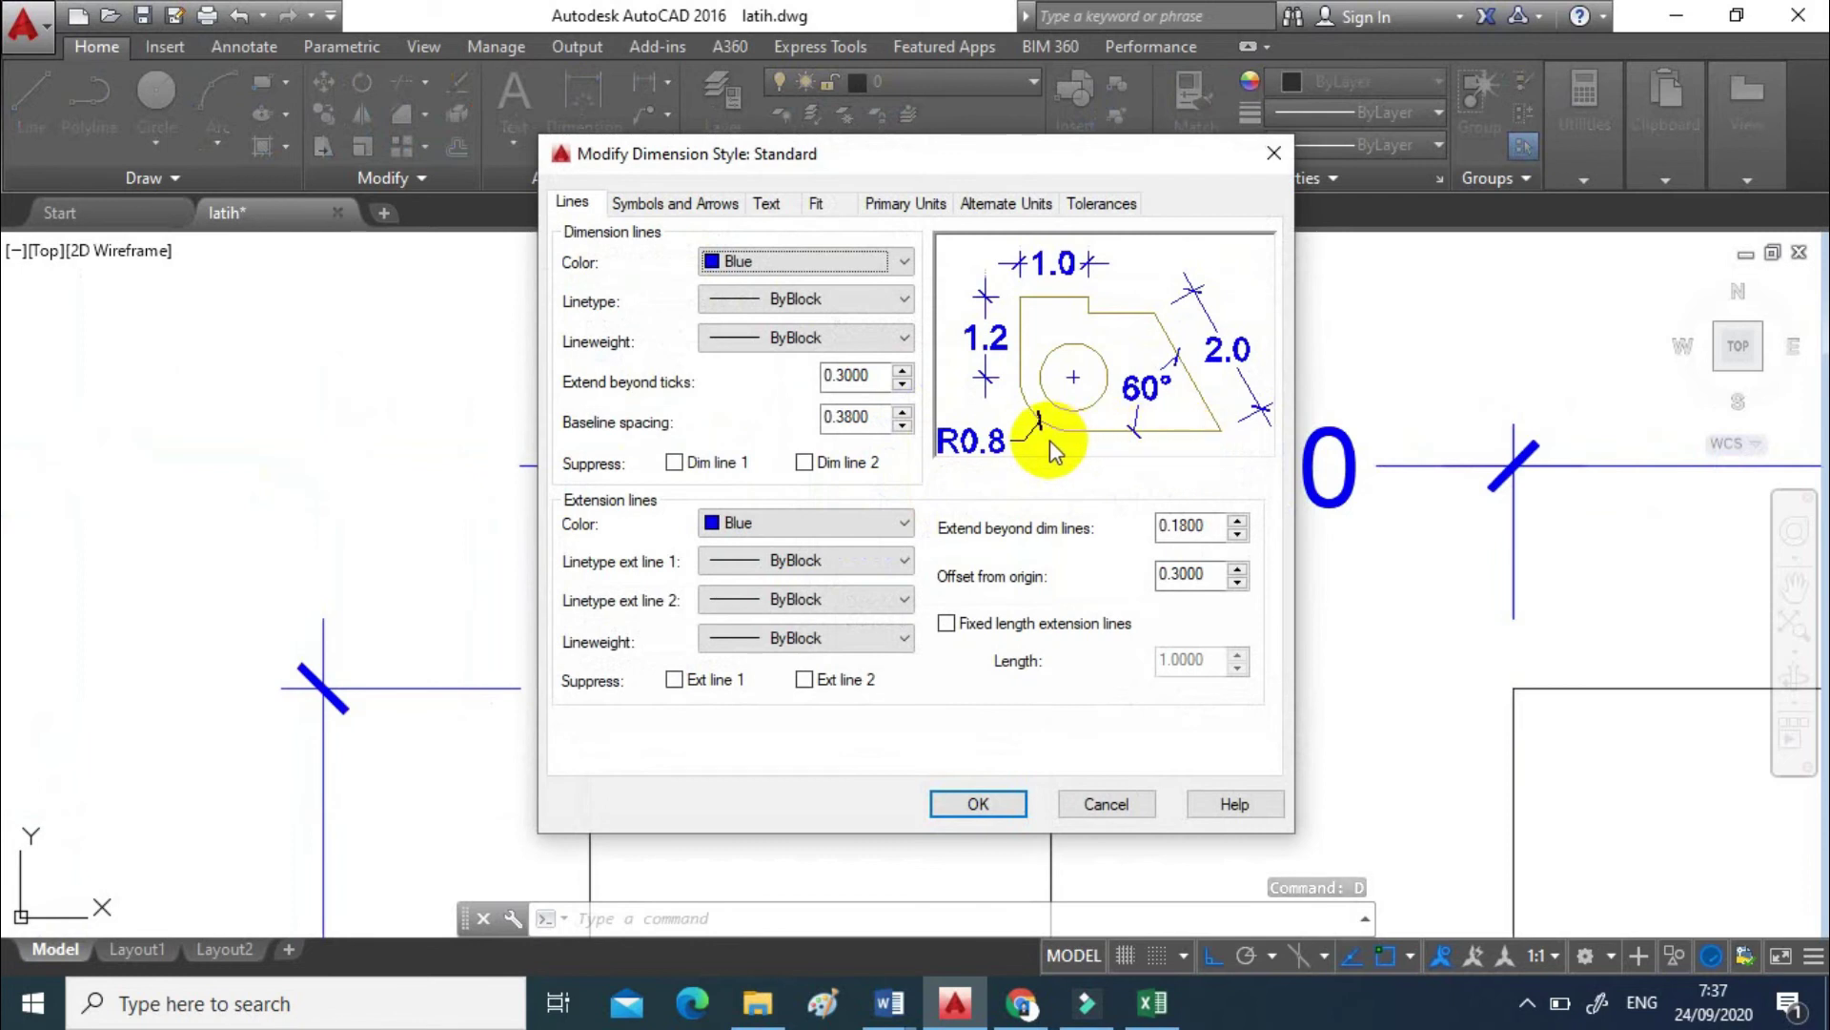
{"action": "left_click", "coordinate": [767, 203]}
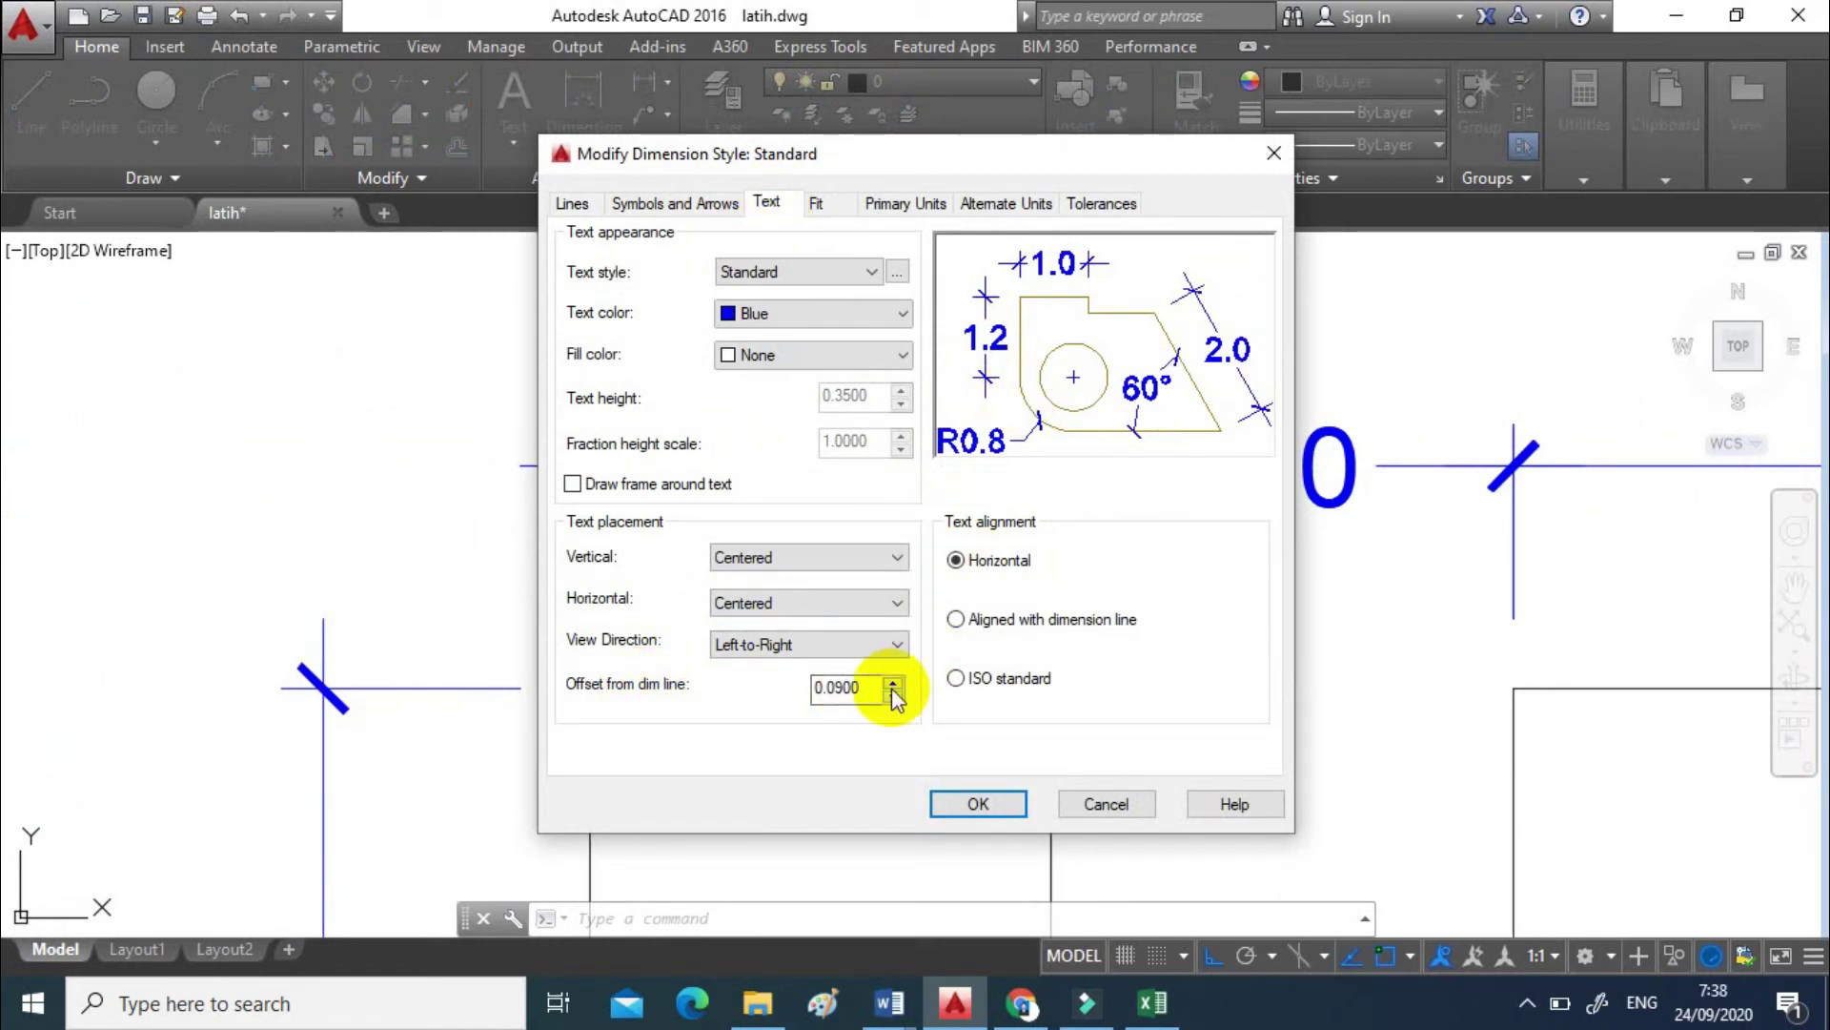
{"action": "double_click", "coordinate": [837, 688]}
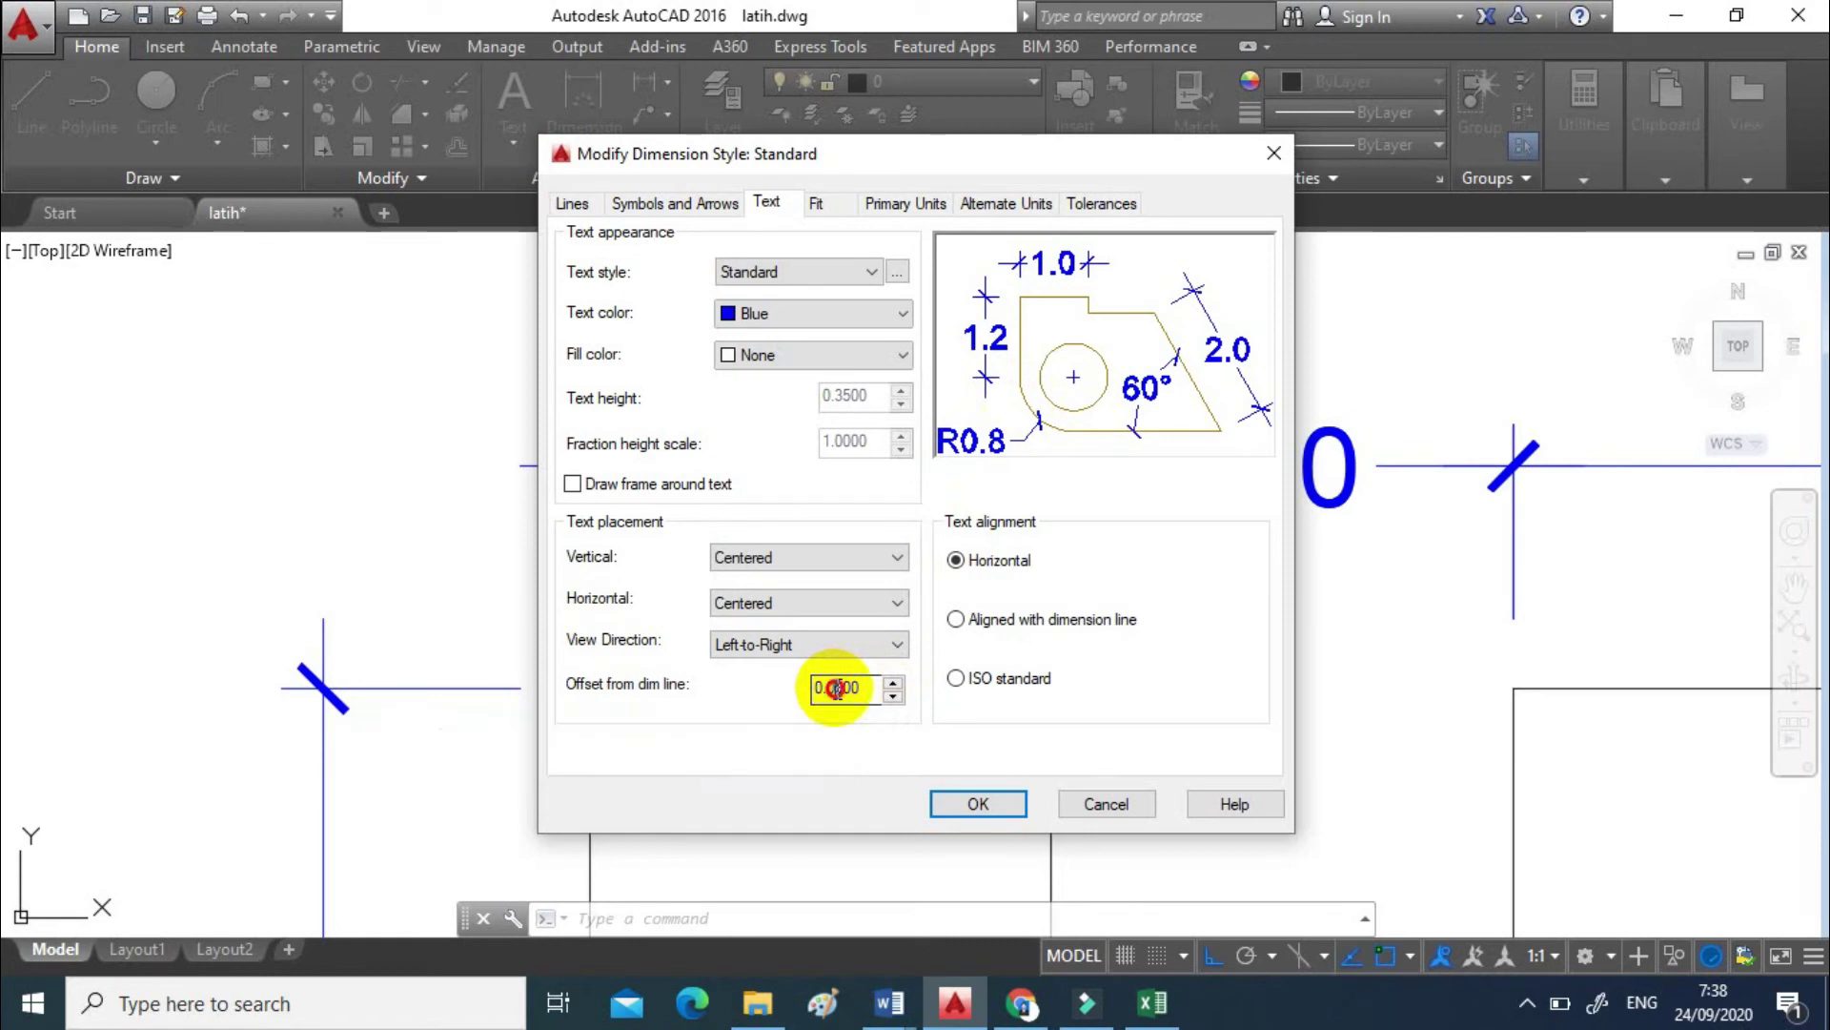
{"action": "type", "text": "0.05"}
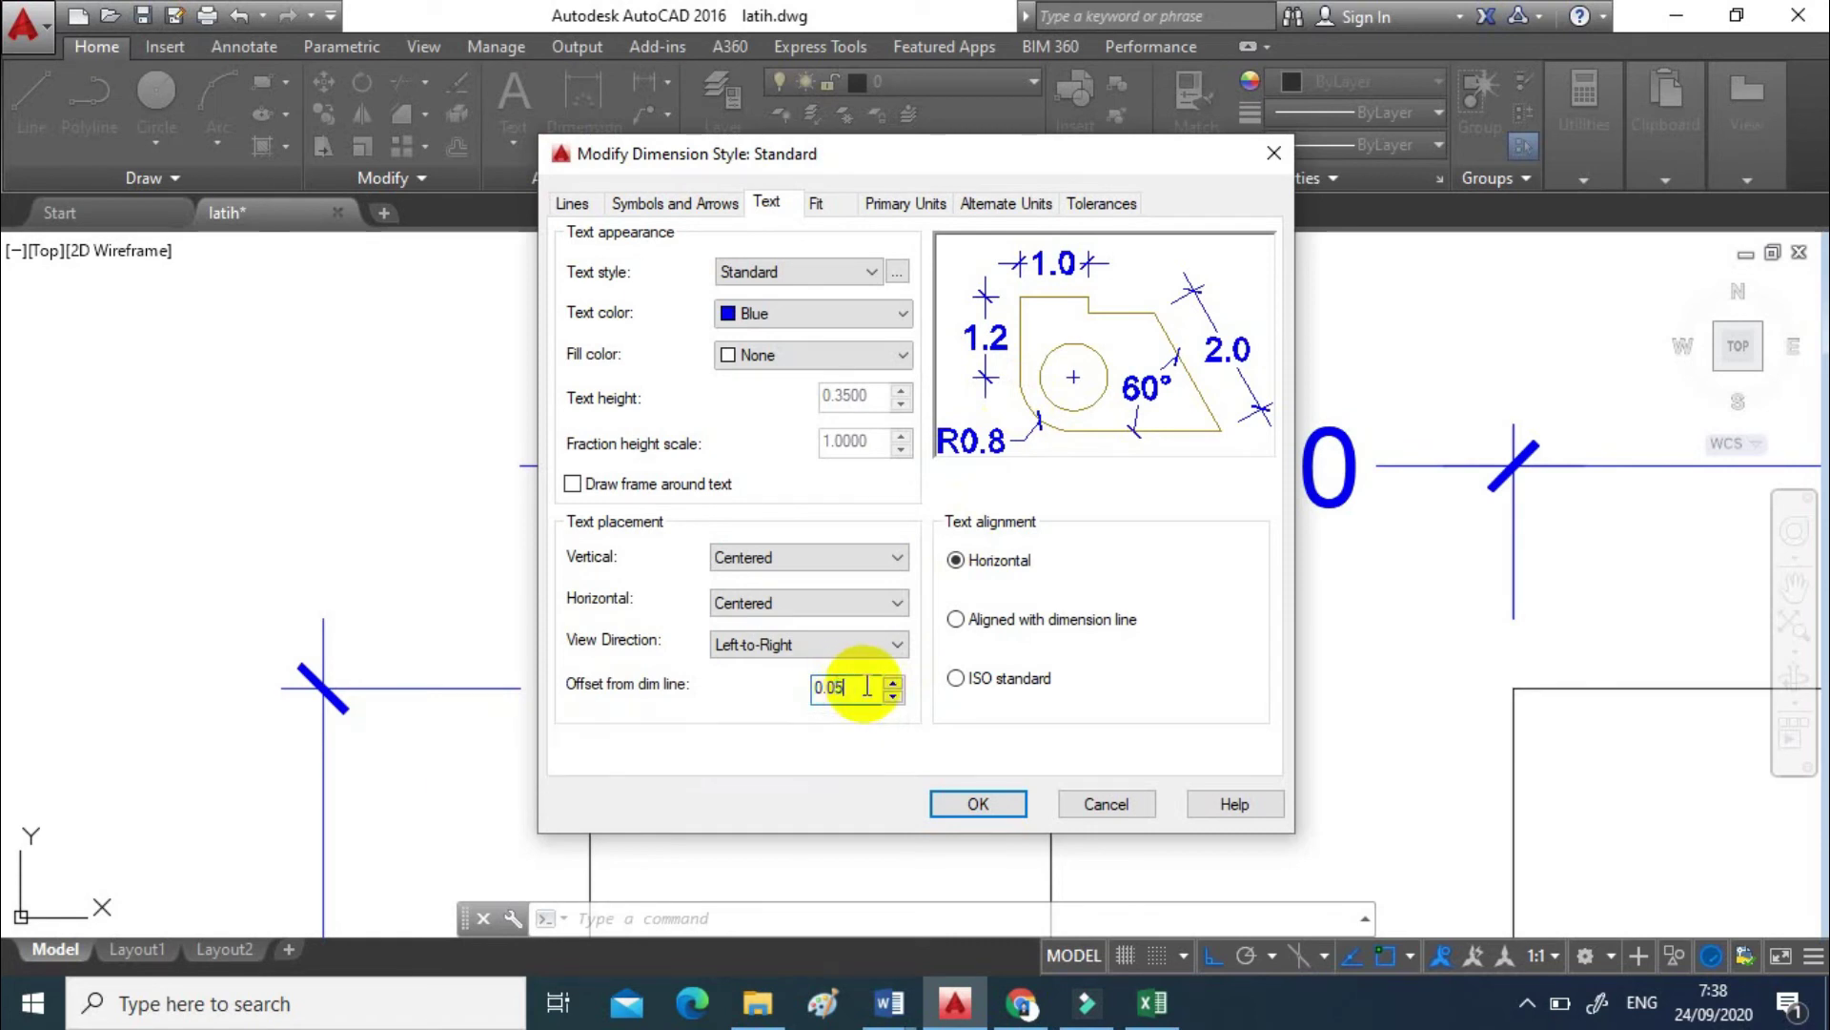
- Accept the text offset change, make the Standard style current, close the Dimension Style Manager and inspect the leftmost tooth's width dimension
{"action": "left_click", "coordinate": [993, 803]}
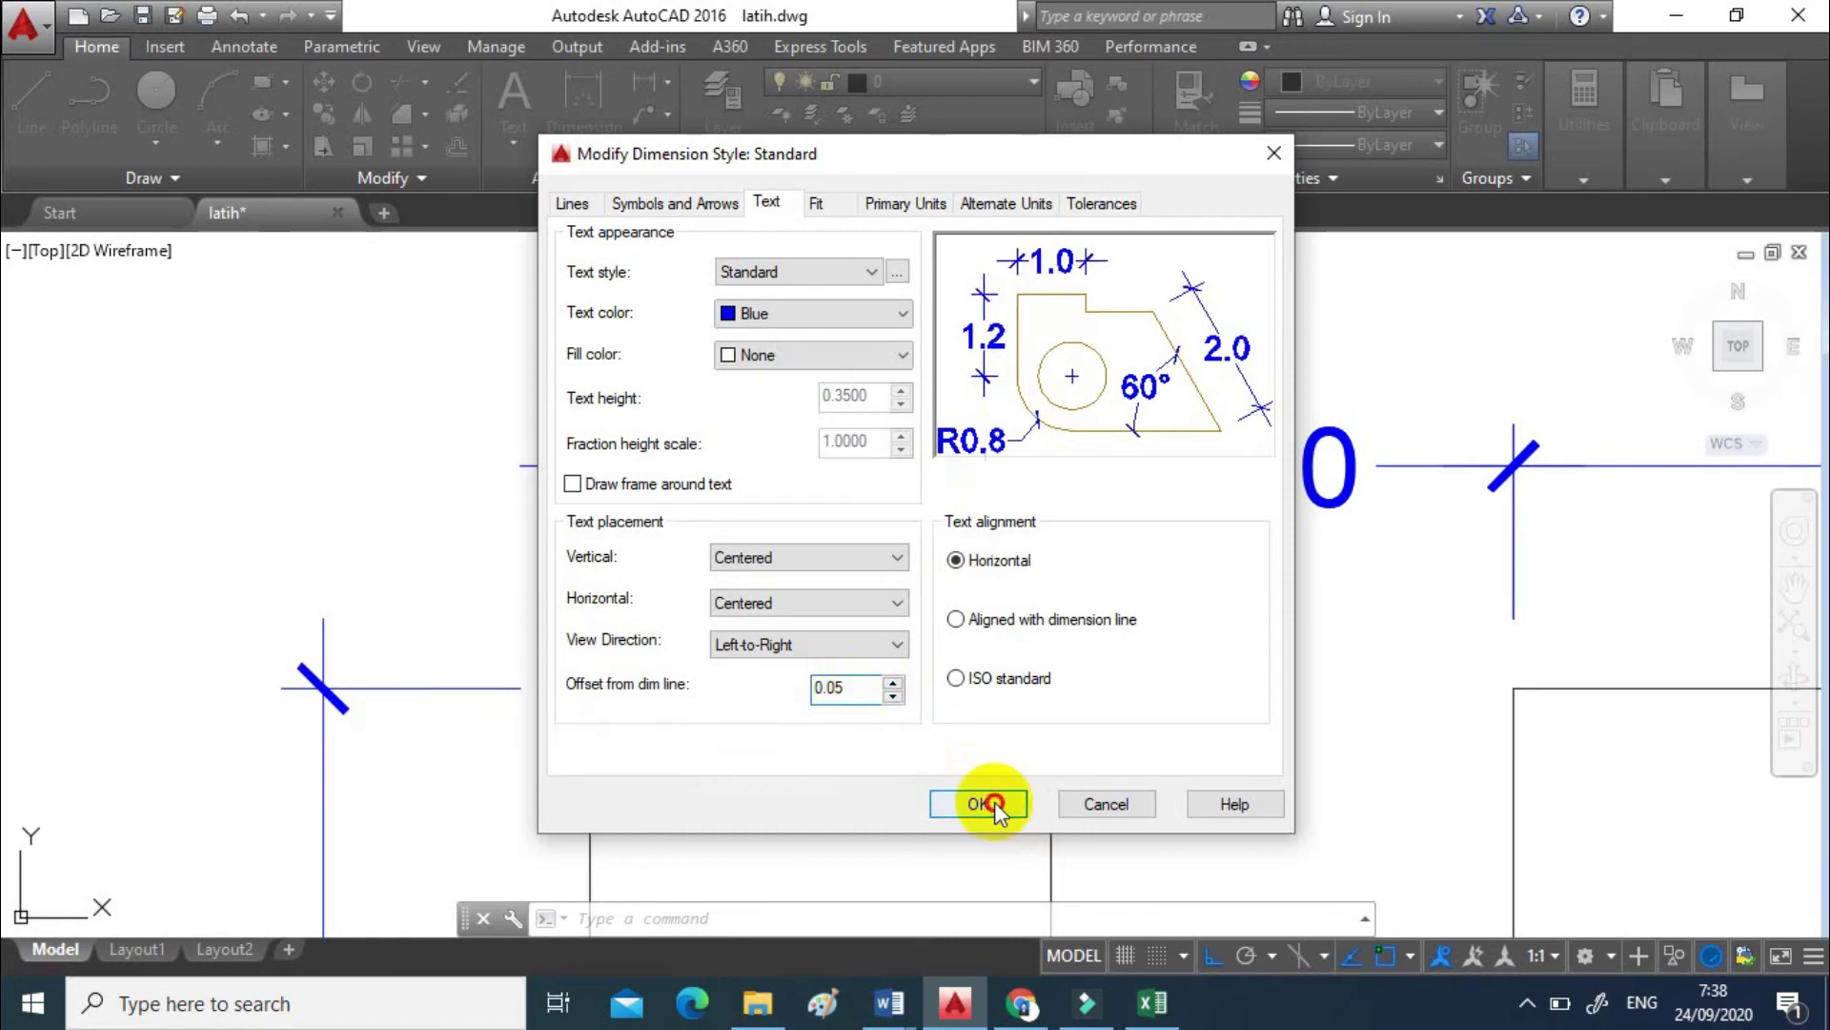
{"action": "left_click", "coordinate": [1199, 360]}
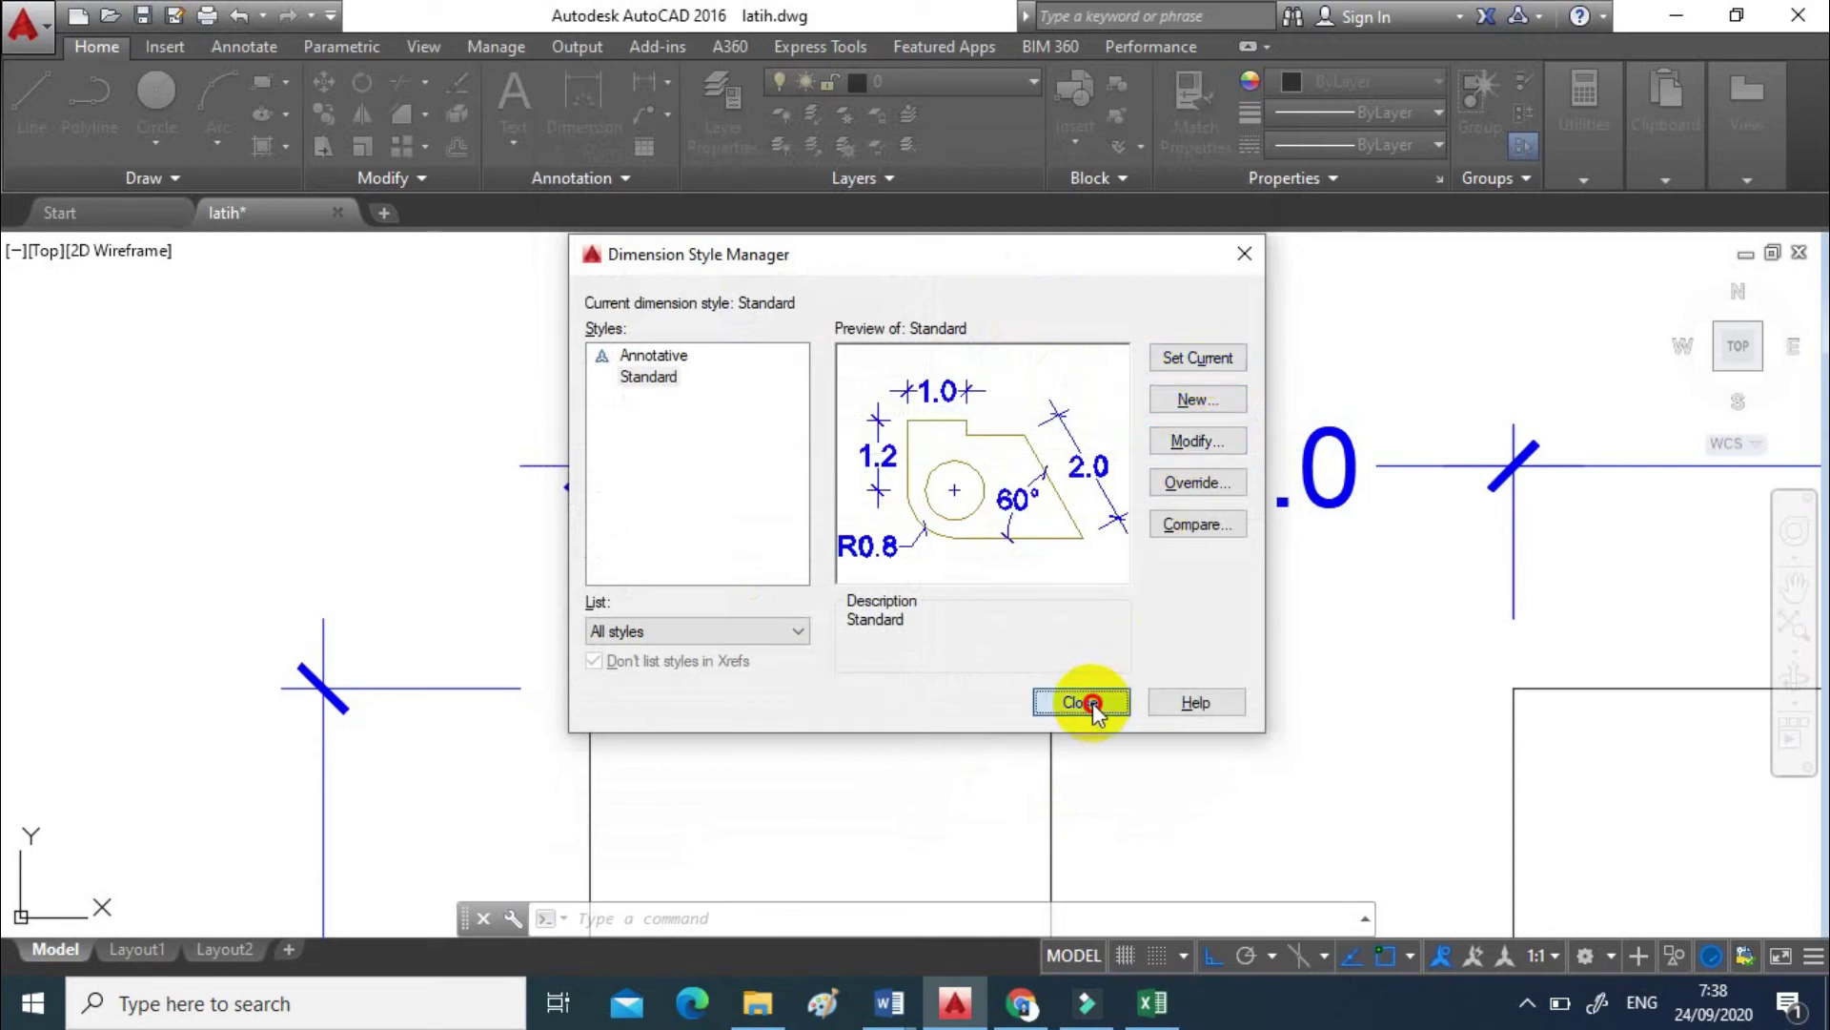
{"action": "left_click", "coordinate": [1086, 702]}
{"action": "scroll", "coordinate": [734, 467], "scroll_direction": "up", "scroll_amount": 3}
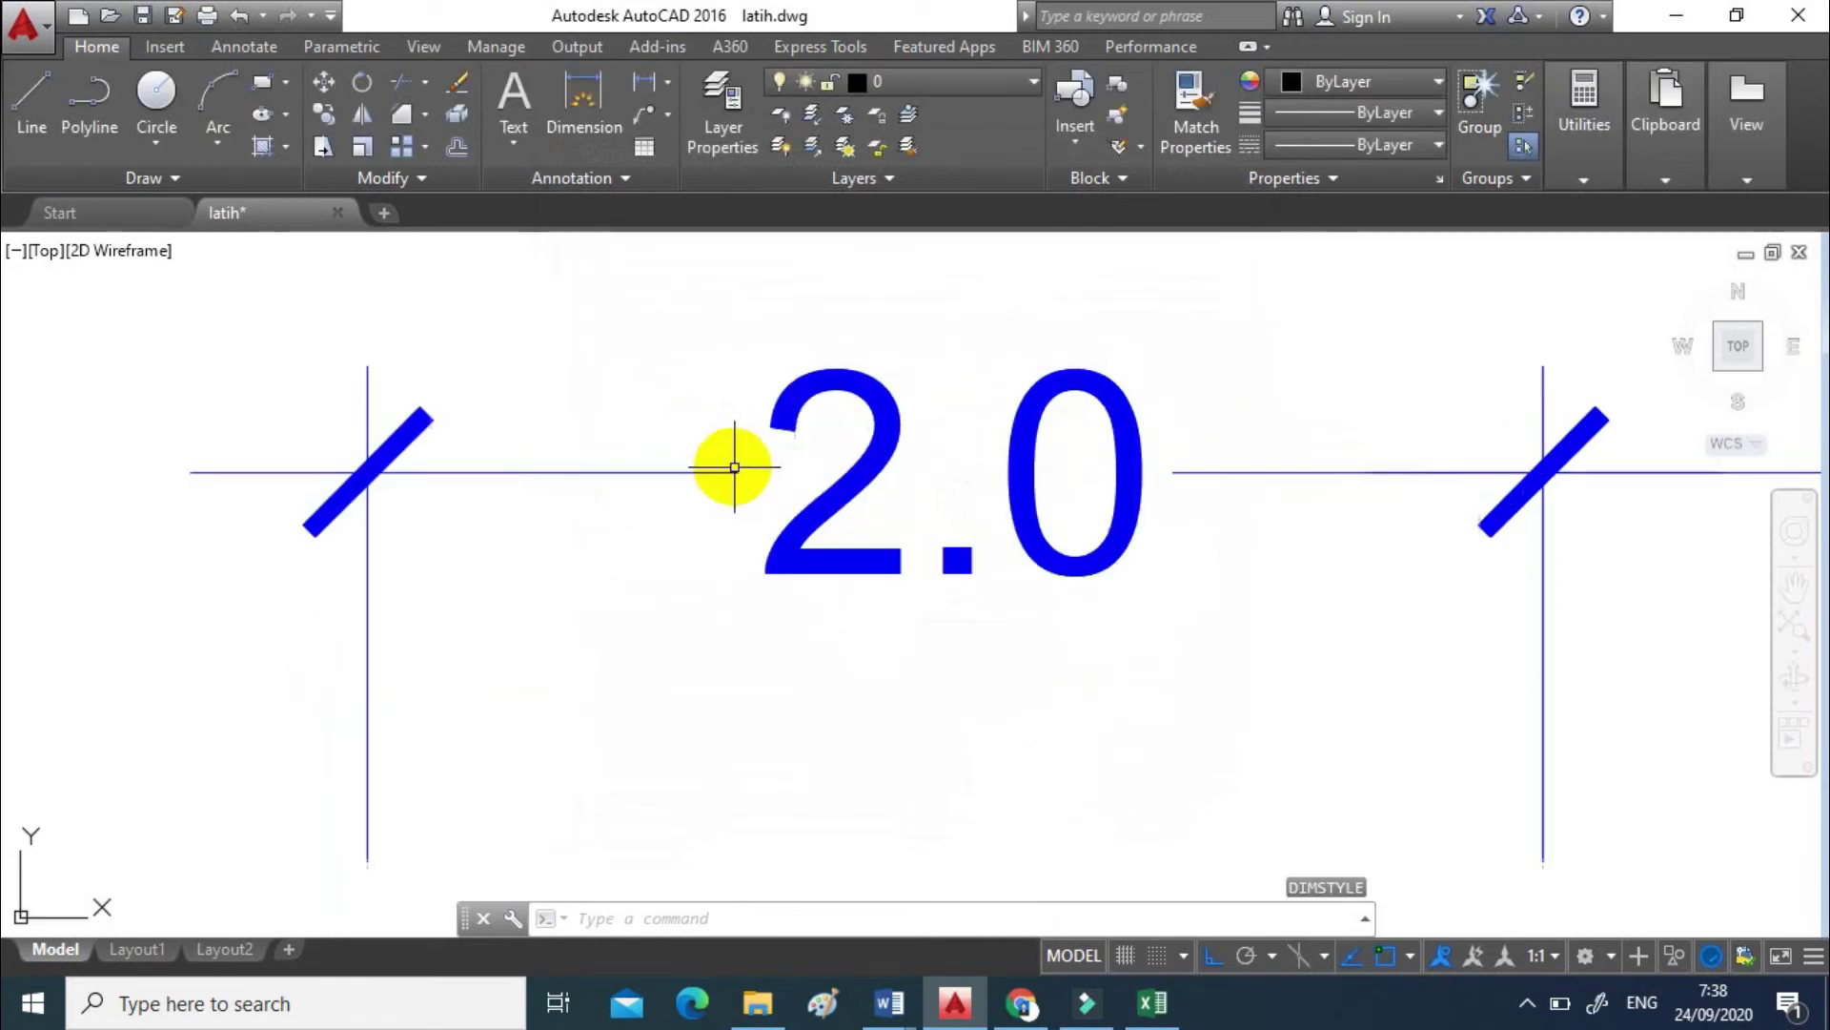
- Modify the Standard dimension style by setting the extension lines' offset from origin to 0.2, and accept the change
{"action": "scroll", "coordinate": [754, 473], "scroll_direction": "down", "scroll_amount": 4}
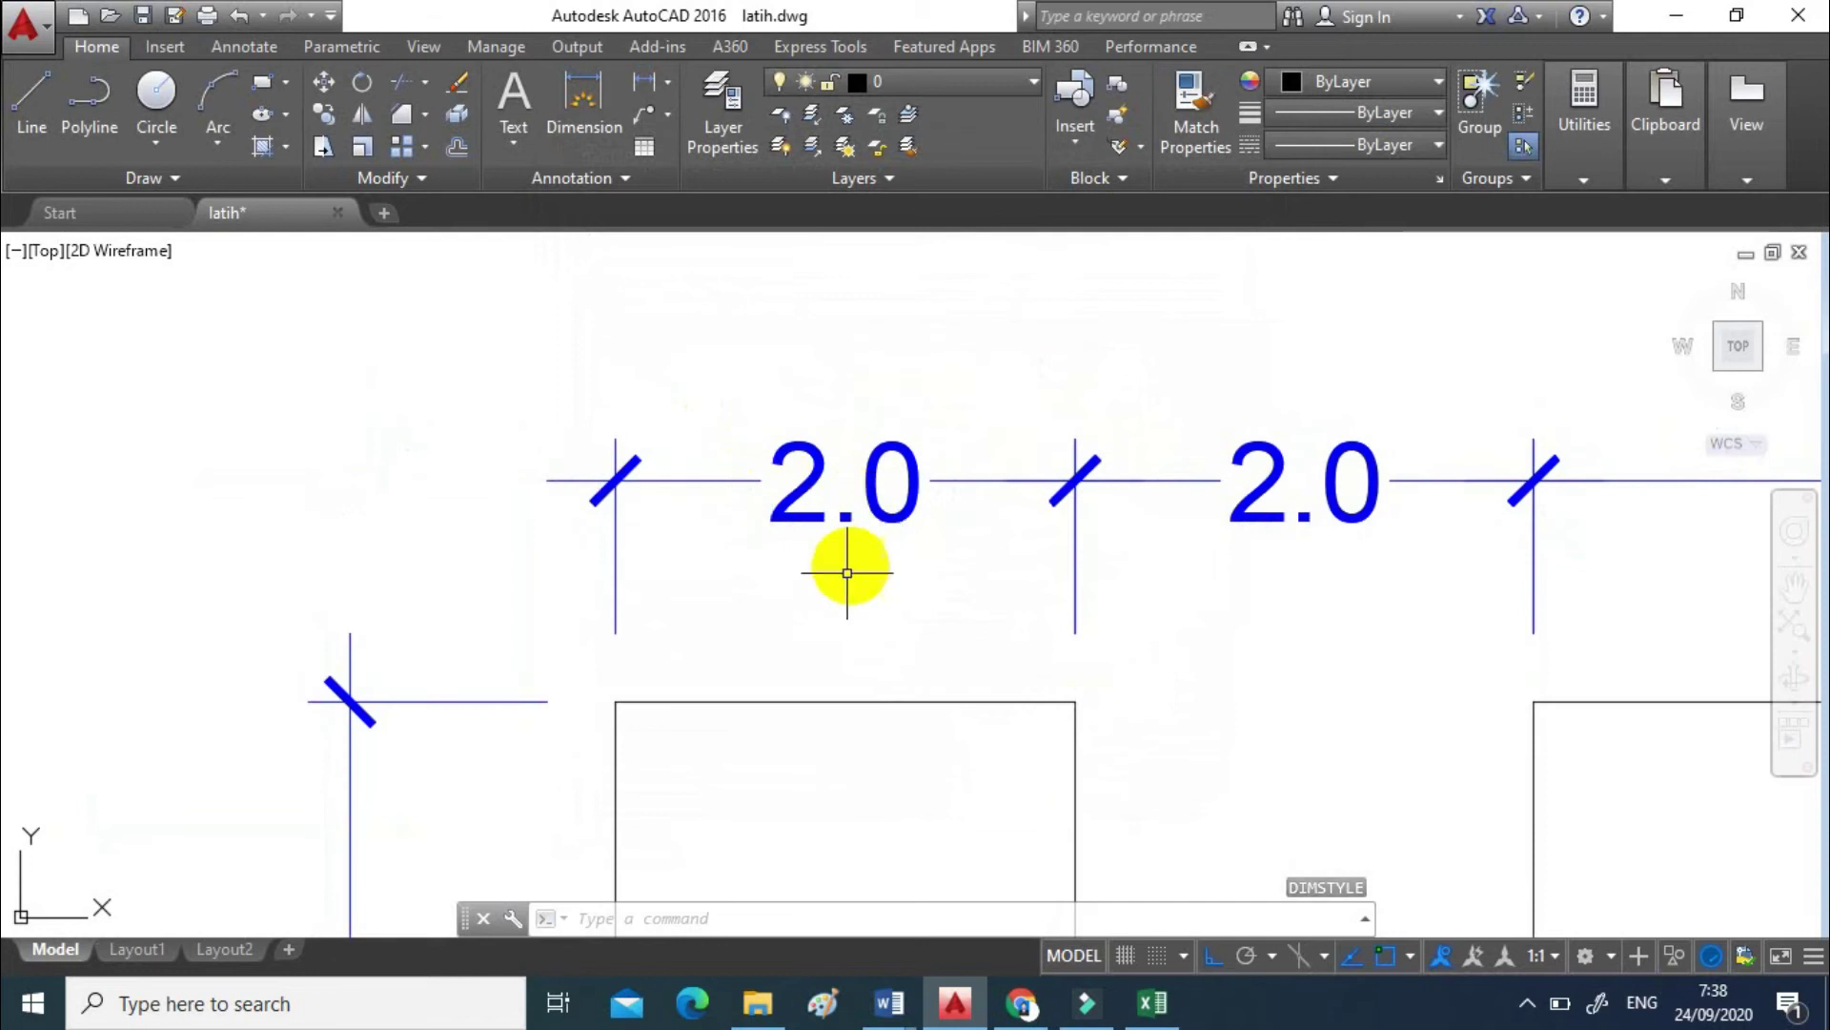
{"action": "middle_click_drag", "start_coordinate": [673, 671], "coordinate": [798, 583]}
{"action": "scroll", "coordinate": [733, 581], "scroll_direction": "up", "scroll_amount": 4}
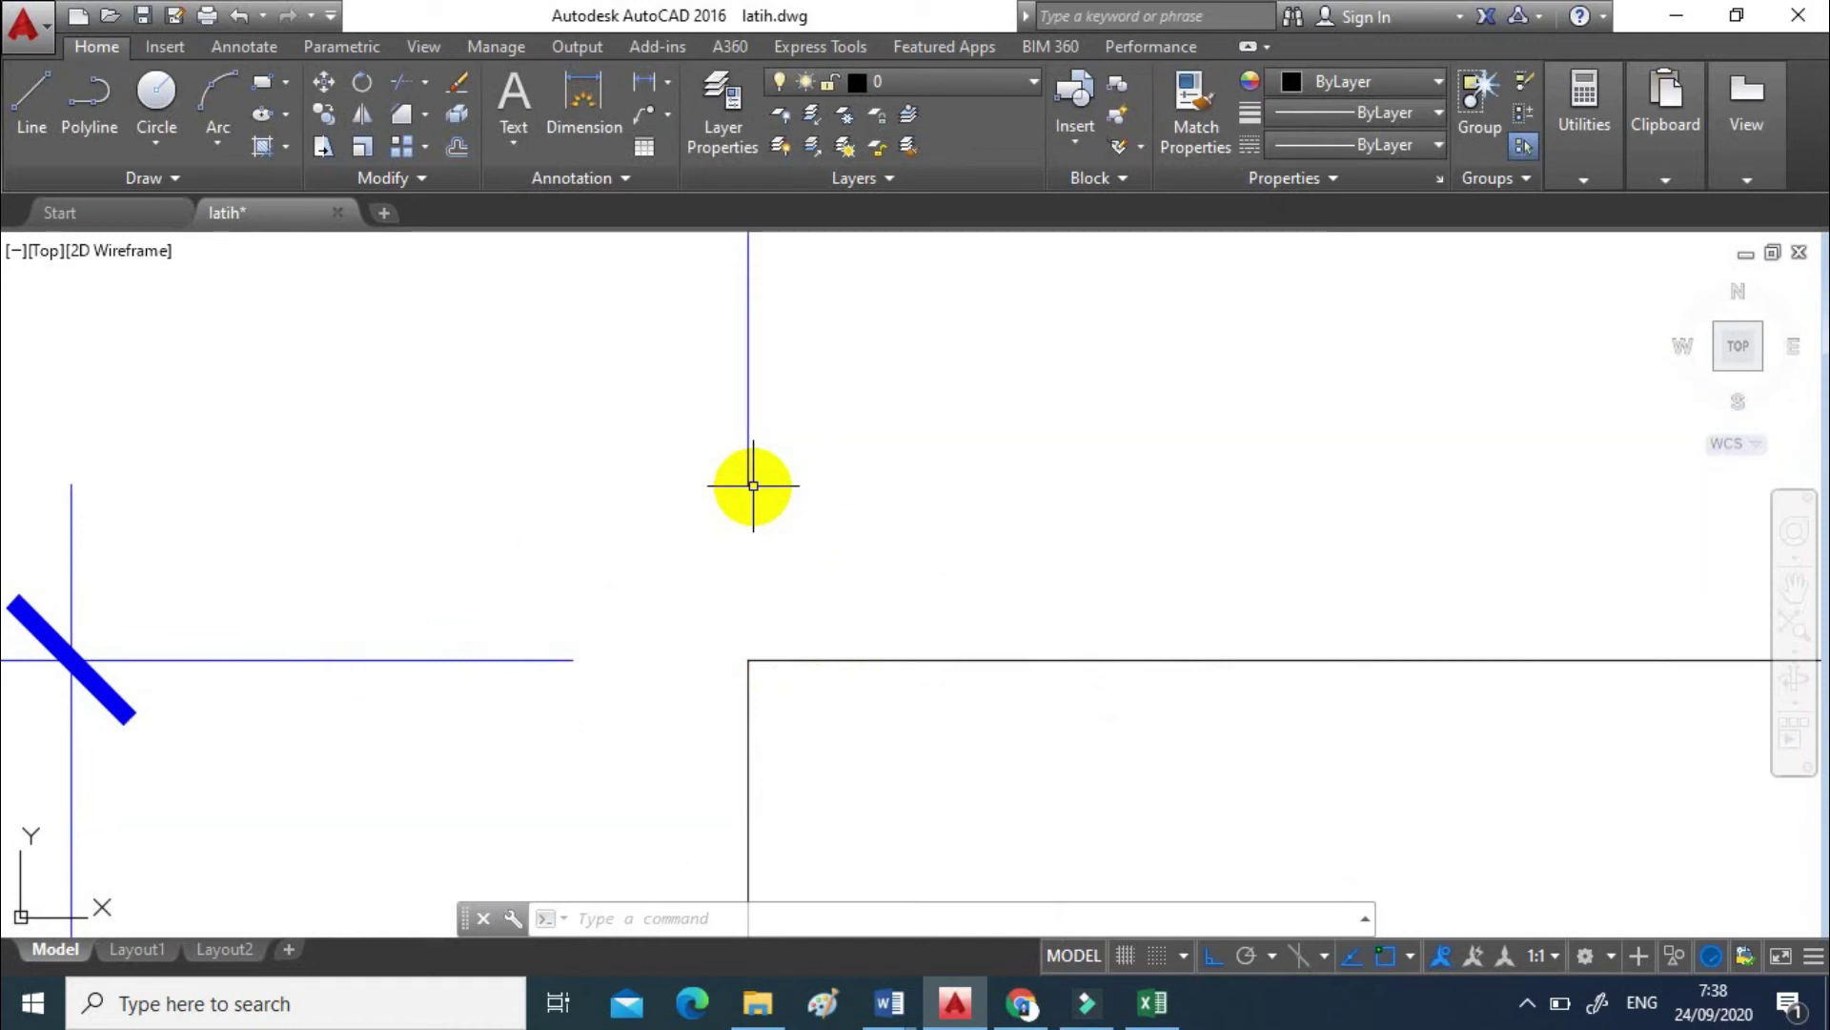
{"action": "scroll", "coordinate": [753, 486], "scroll_direction": "down", "scroll_amount": 3}
{"action": "scroll", "coordinate": [793, 515], "scroll_direction": "up", "scroll_amount": 2}
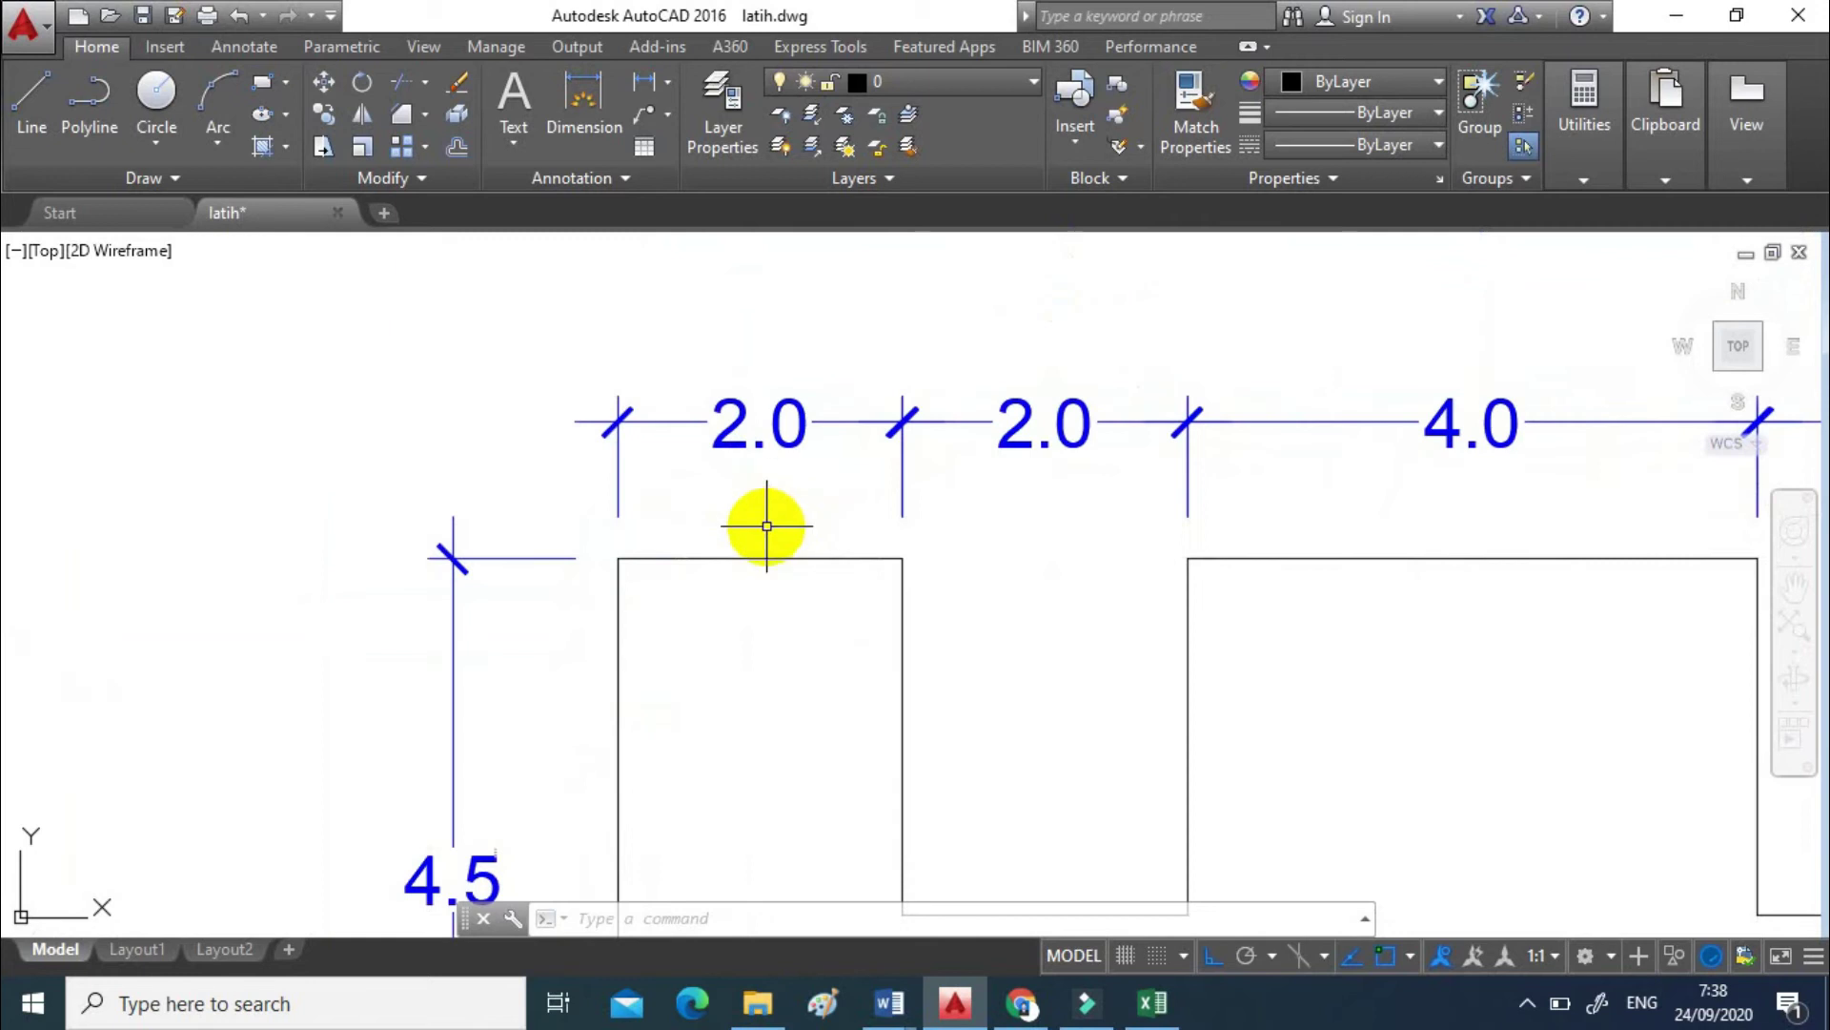
{"action": "type", "text": "d"}
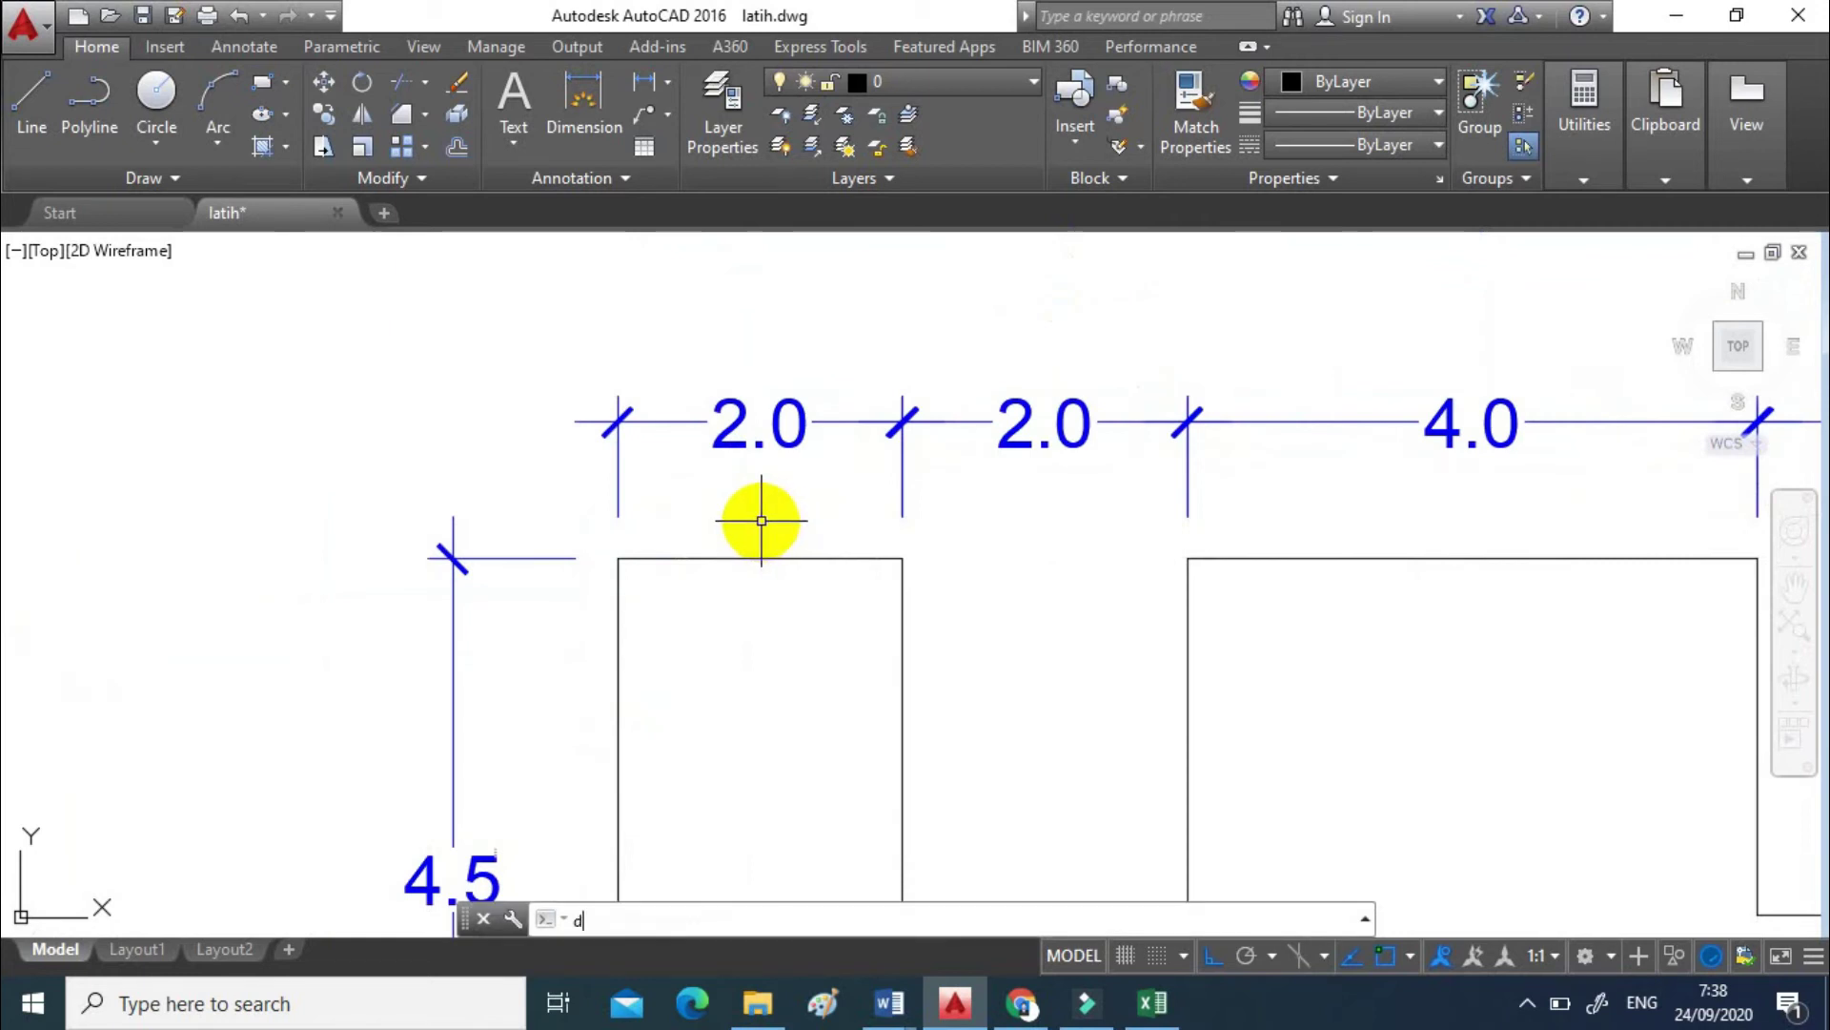
{"action": "key", "text": "Return"}
{"action": "left_click", "coordinate": [1196, 440]}
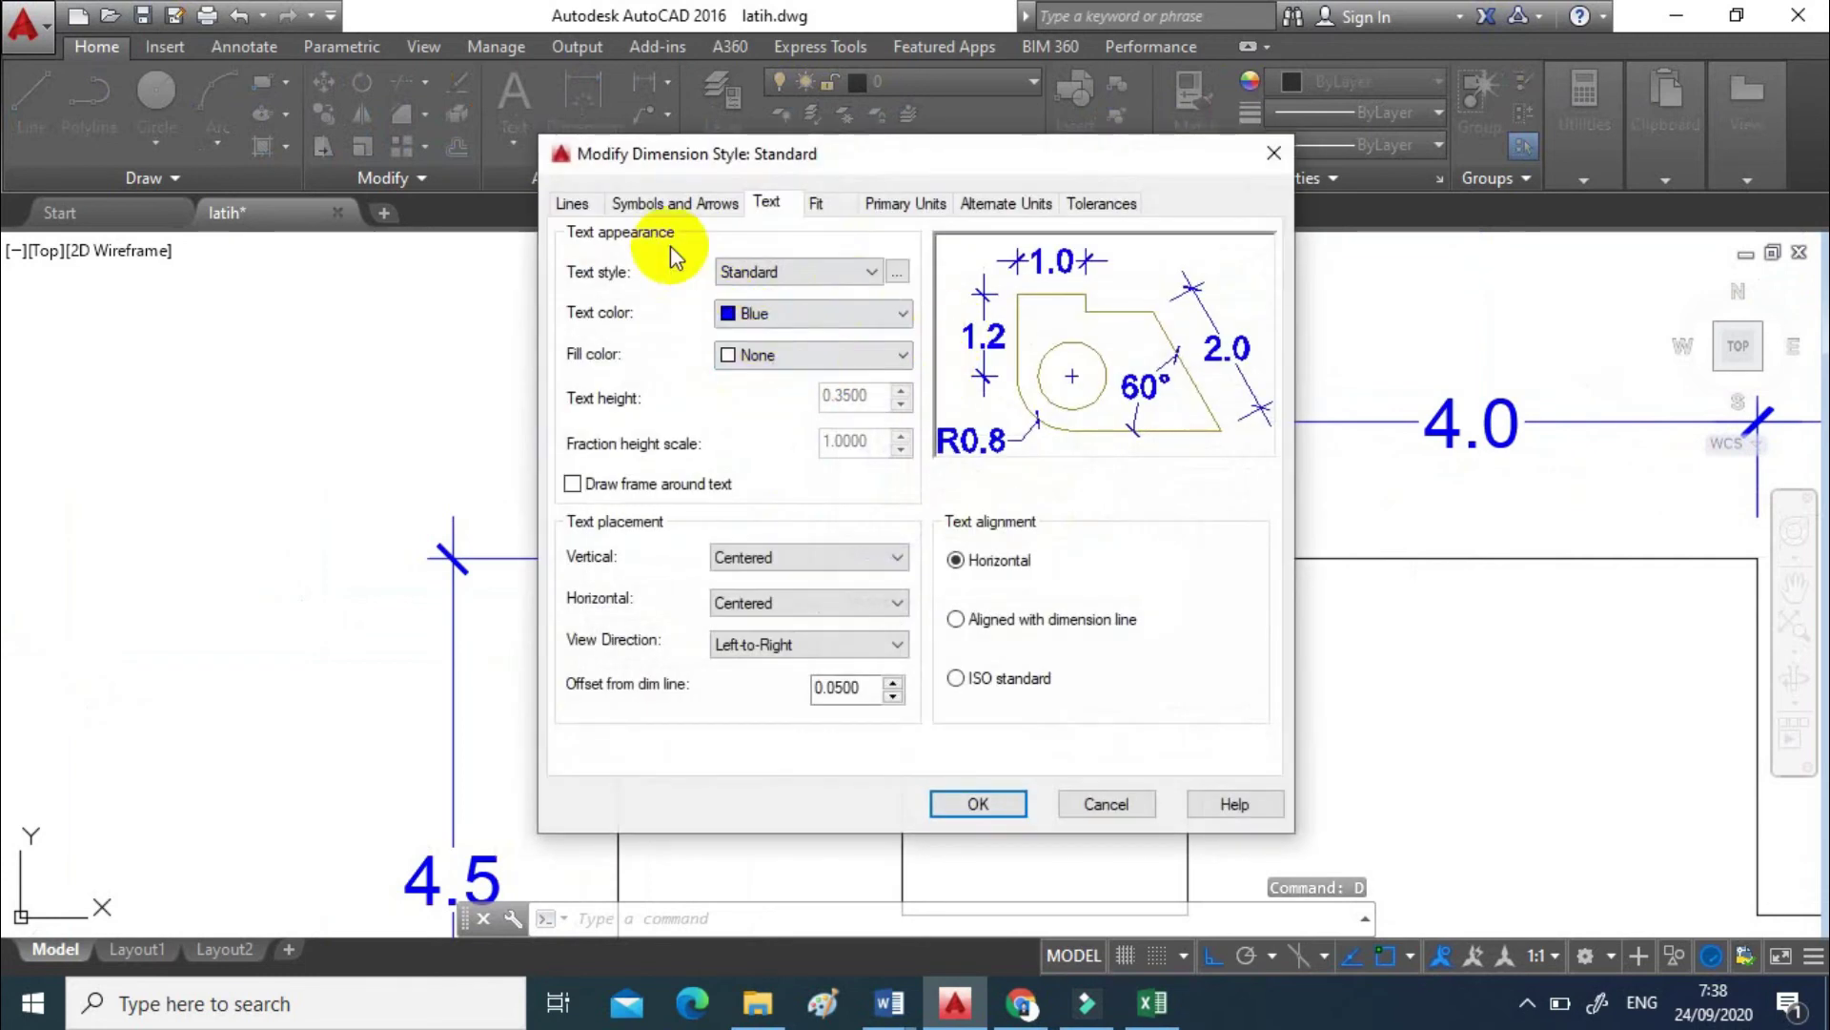
{"action": "left_click", "coordinate": [576, 204]}
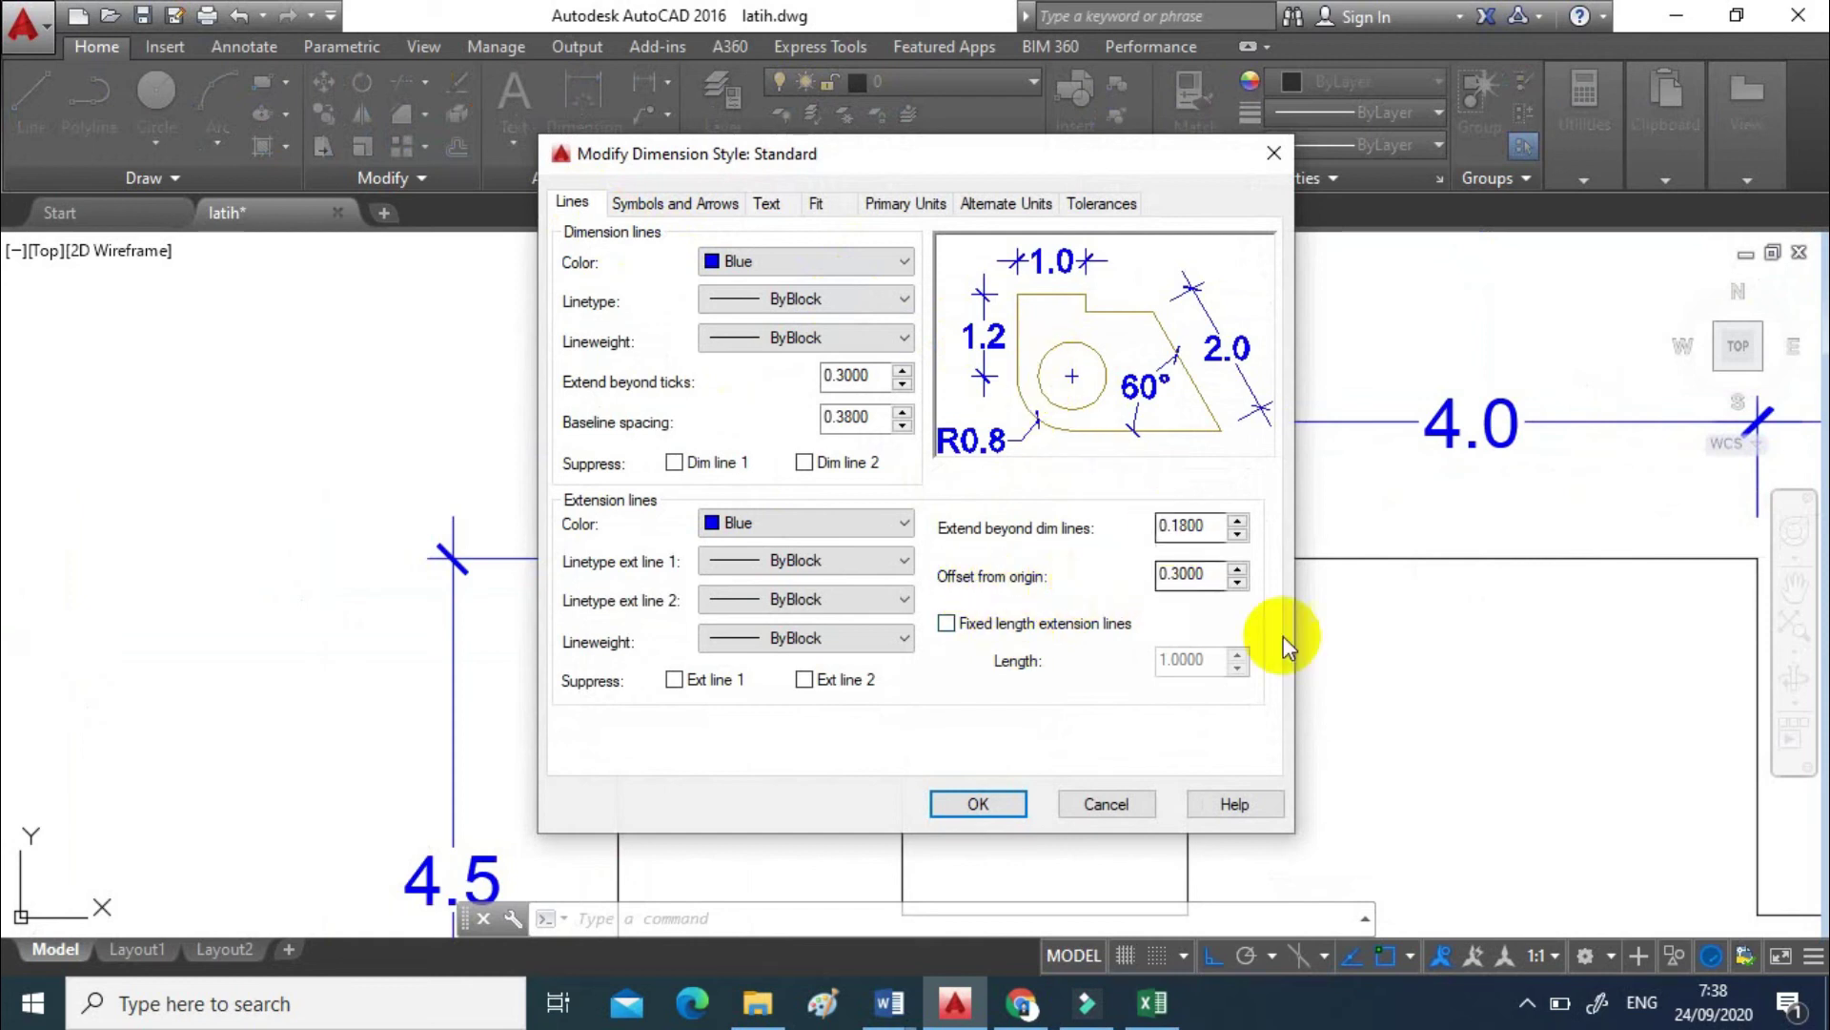
{"action": "left_click_drag", "start_coordinate": [1171, 574], "coordinate": [1228, 577]}
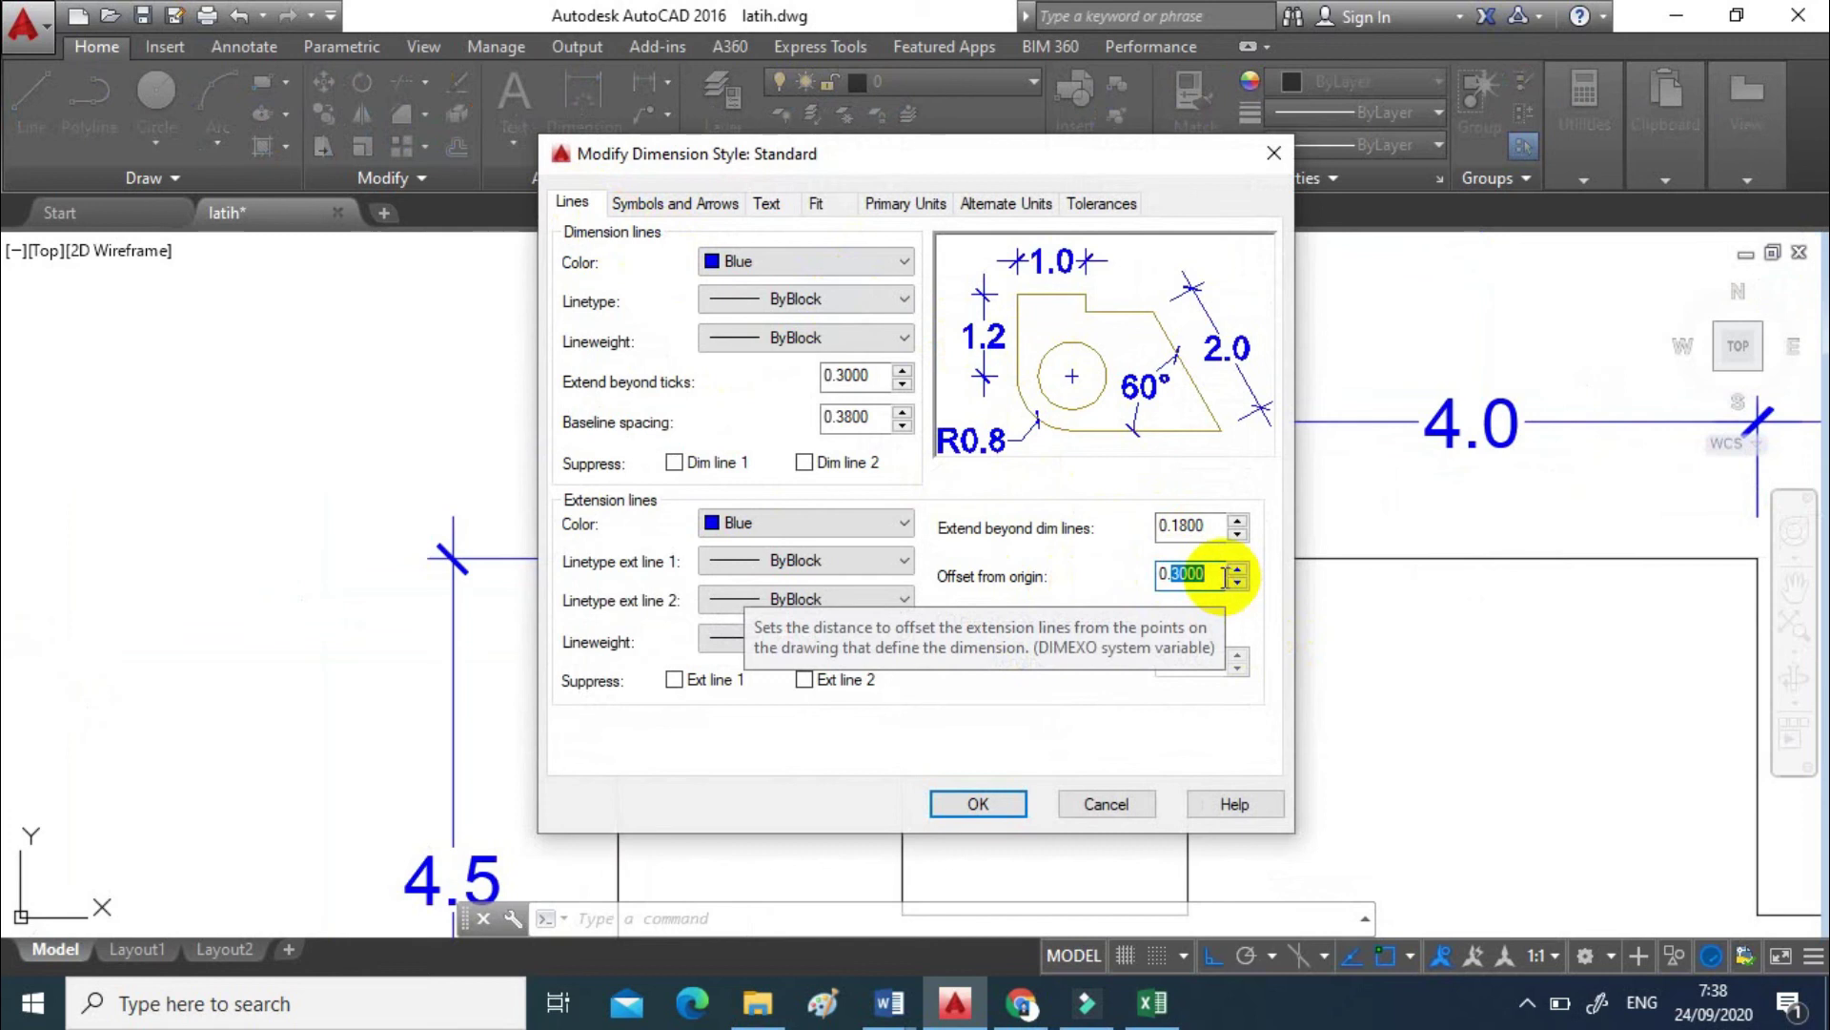
{"action": "type", "text": "2"}
{"action": "left_click", "coordinate": [978, 803]}
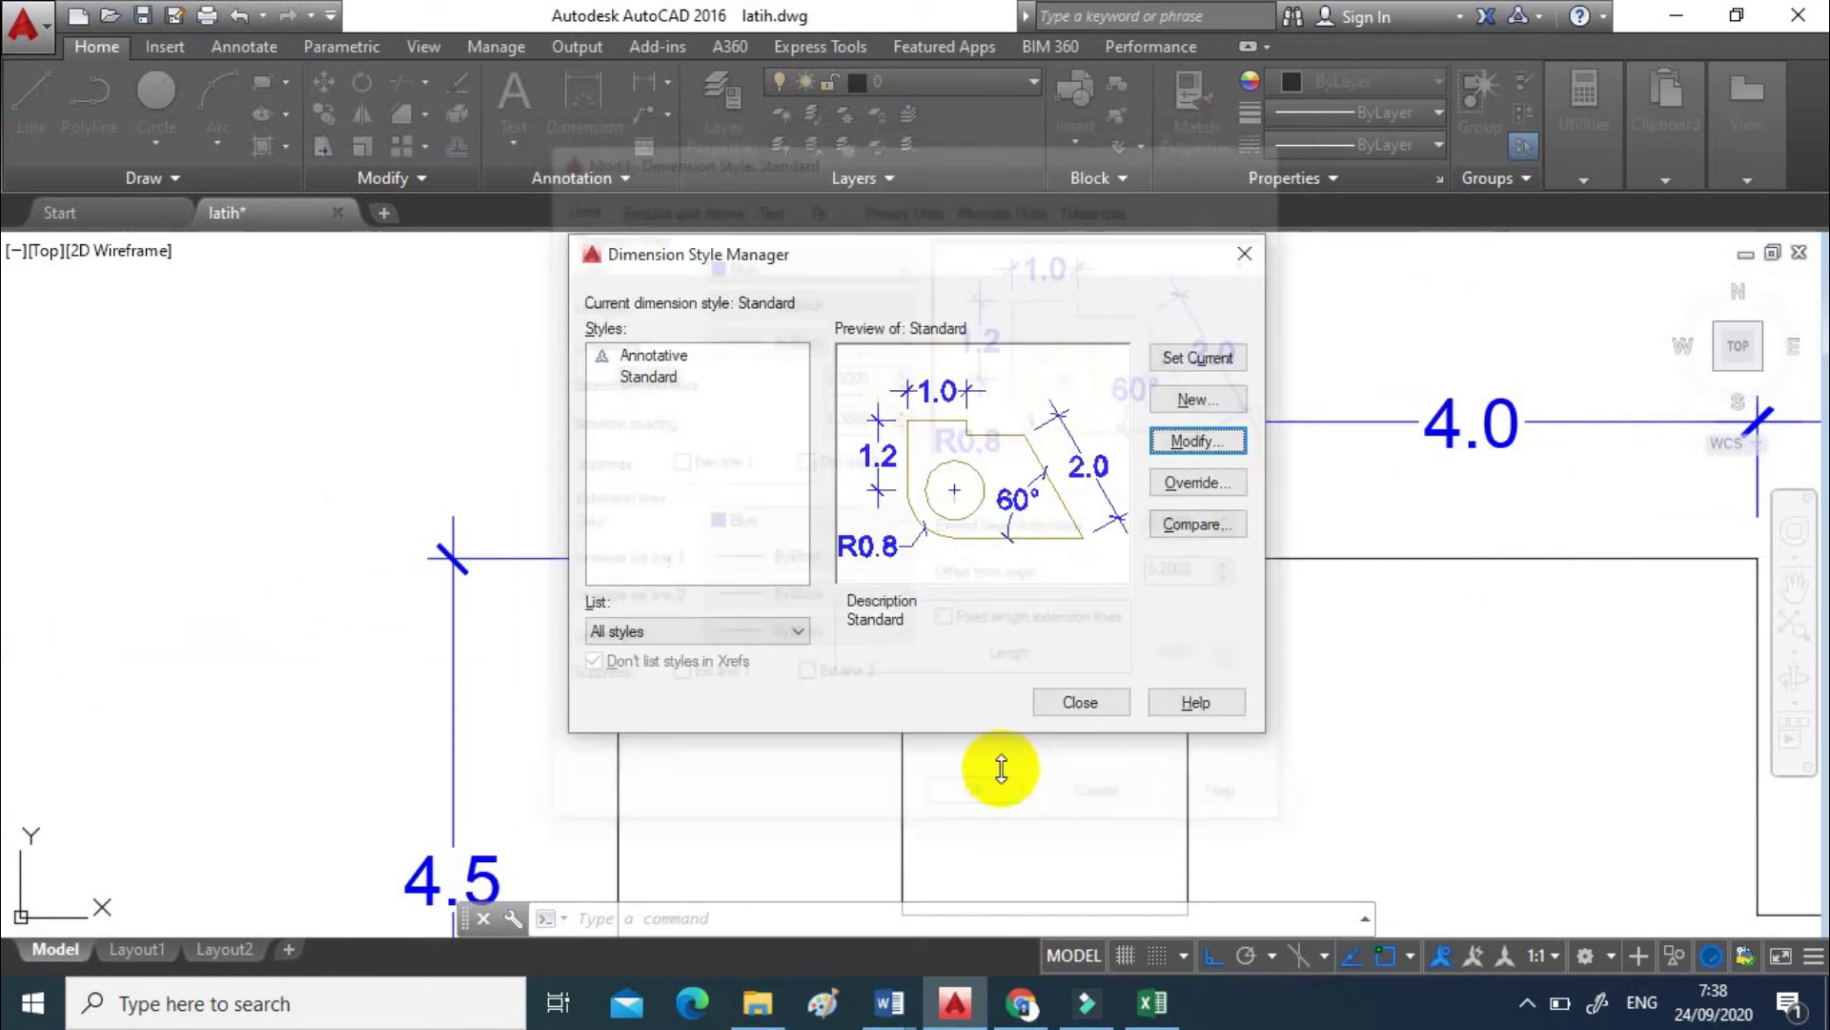
- Make the Standard style current, close the Dimension Style Manager and inspect the gap between the extension lines and the profile
{"action": "left_click", "coordinate": [1203, 370]}
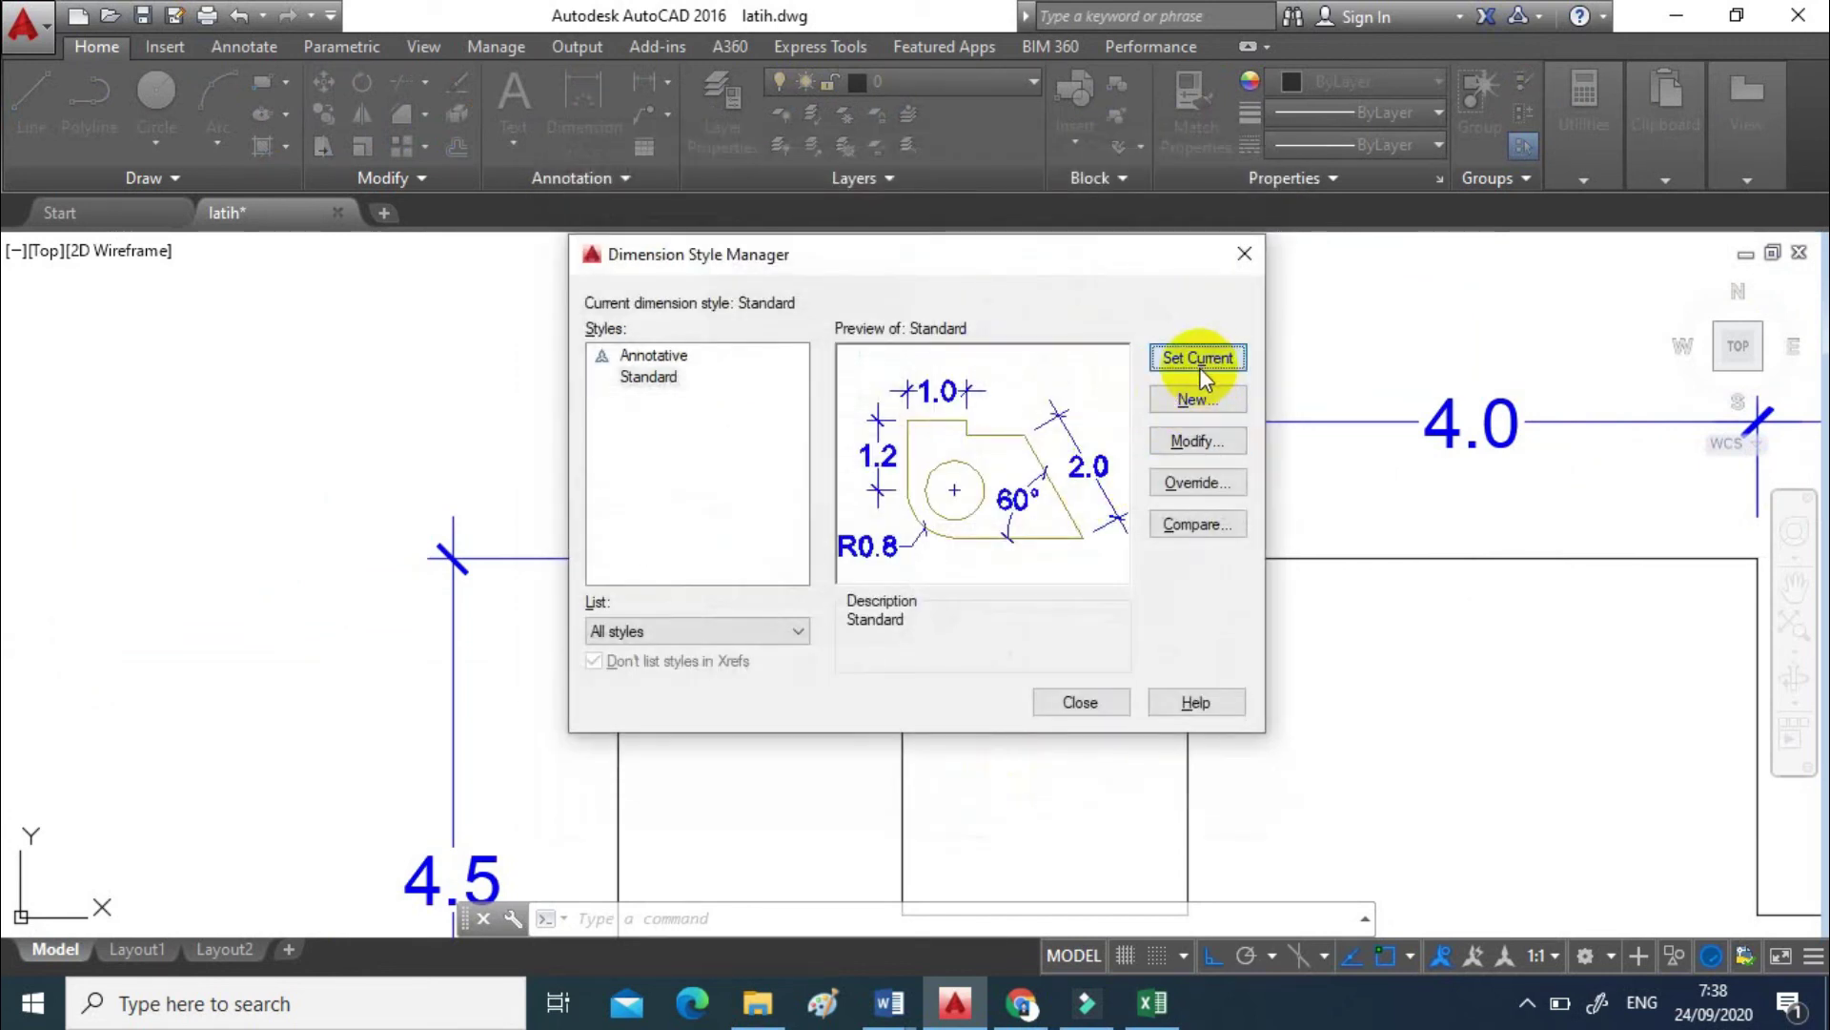
{"action": "left_click", "coordinate": [1082, 702]}
{"action": "scroll", "coordinate": [601, 522], "scroll_direction": "up", "scroll_amount": 4}
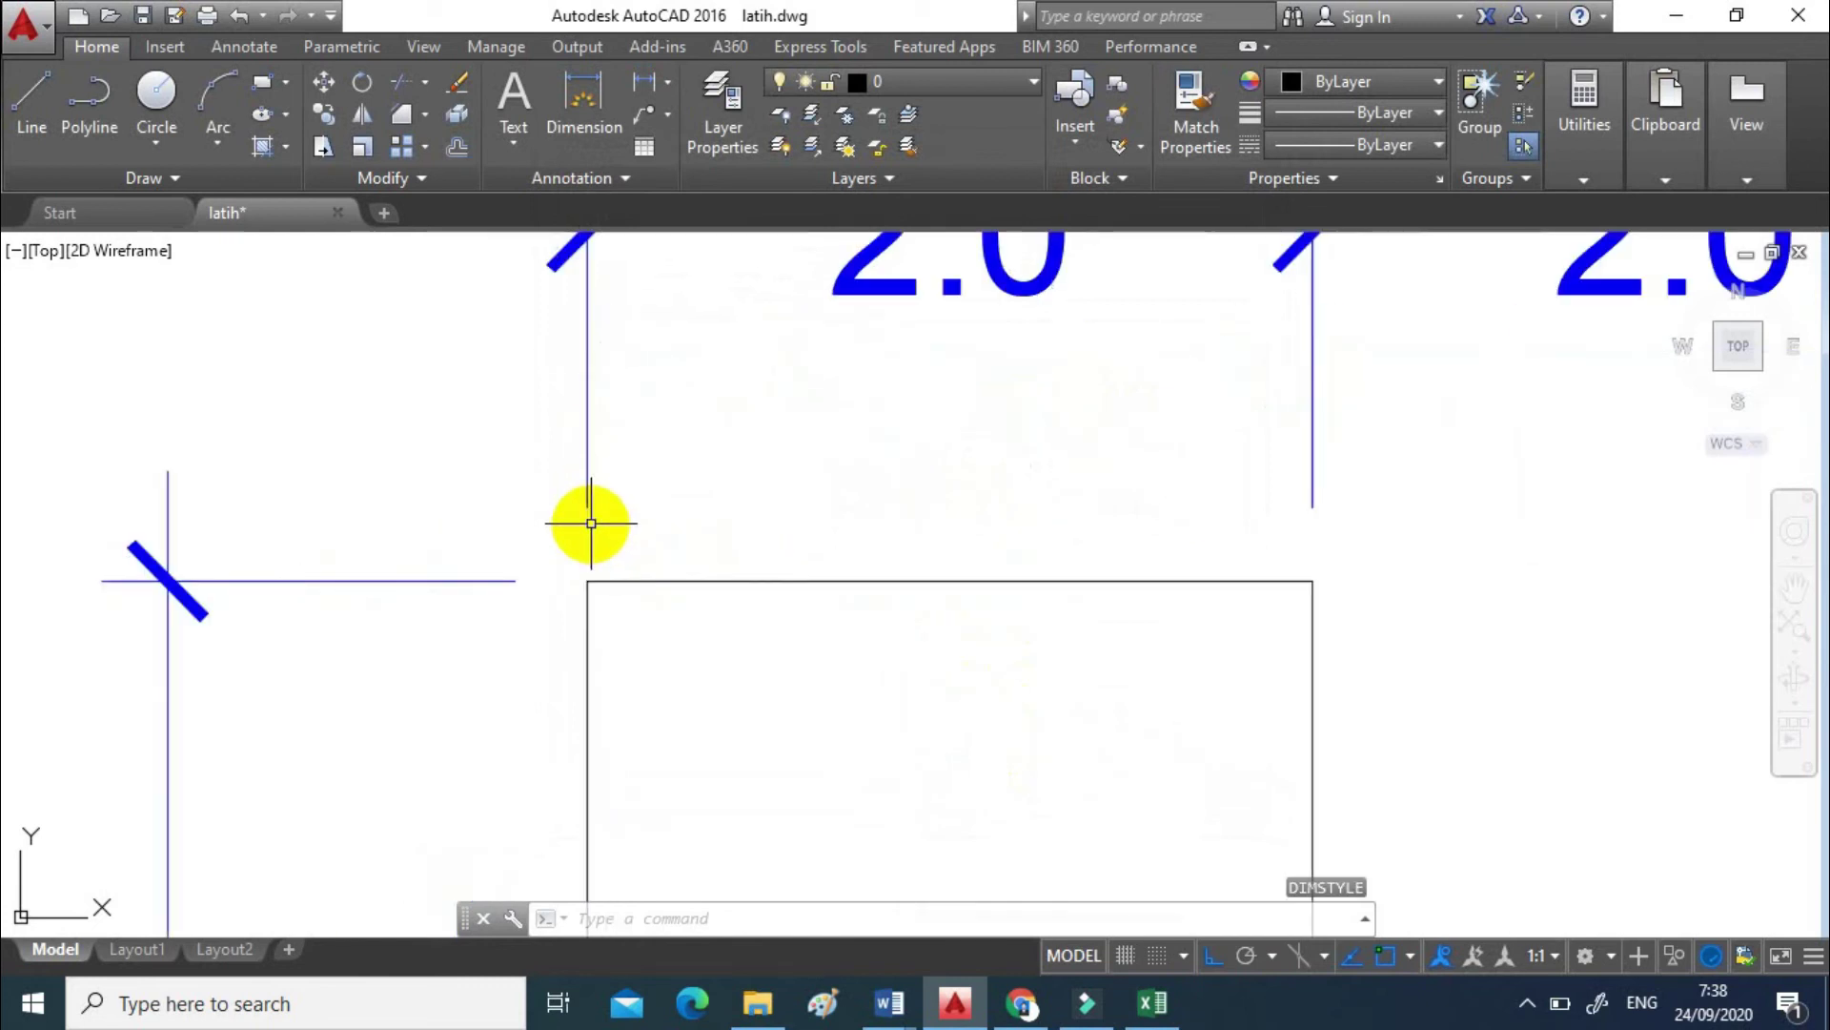
{"action": "scroll", "coordinate": [610, 519], "scroll_direction": "down", "scroll_amount": 4}
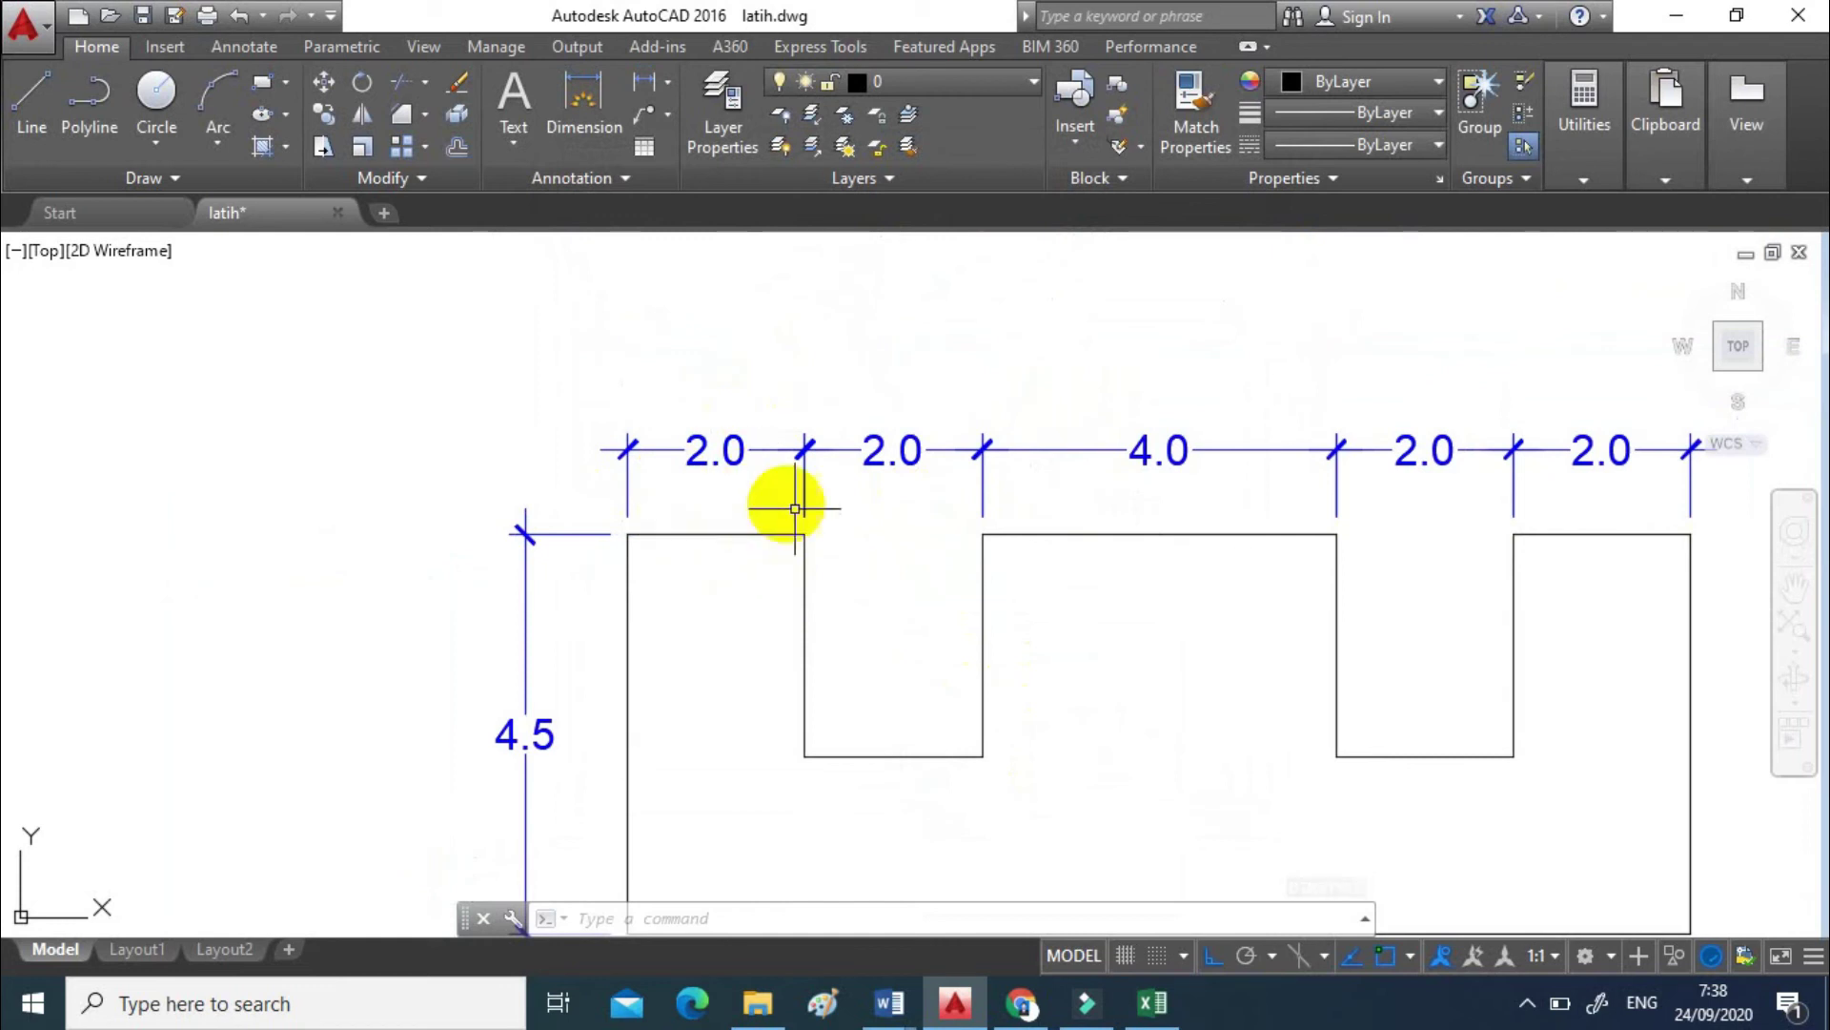
{"action": "middle_click_drag", "start_coordinate": [1164, 635], "coordinate": [985, 609]}
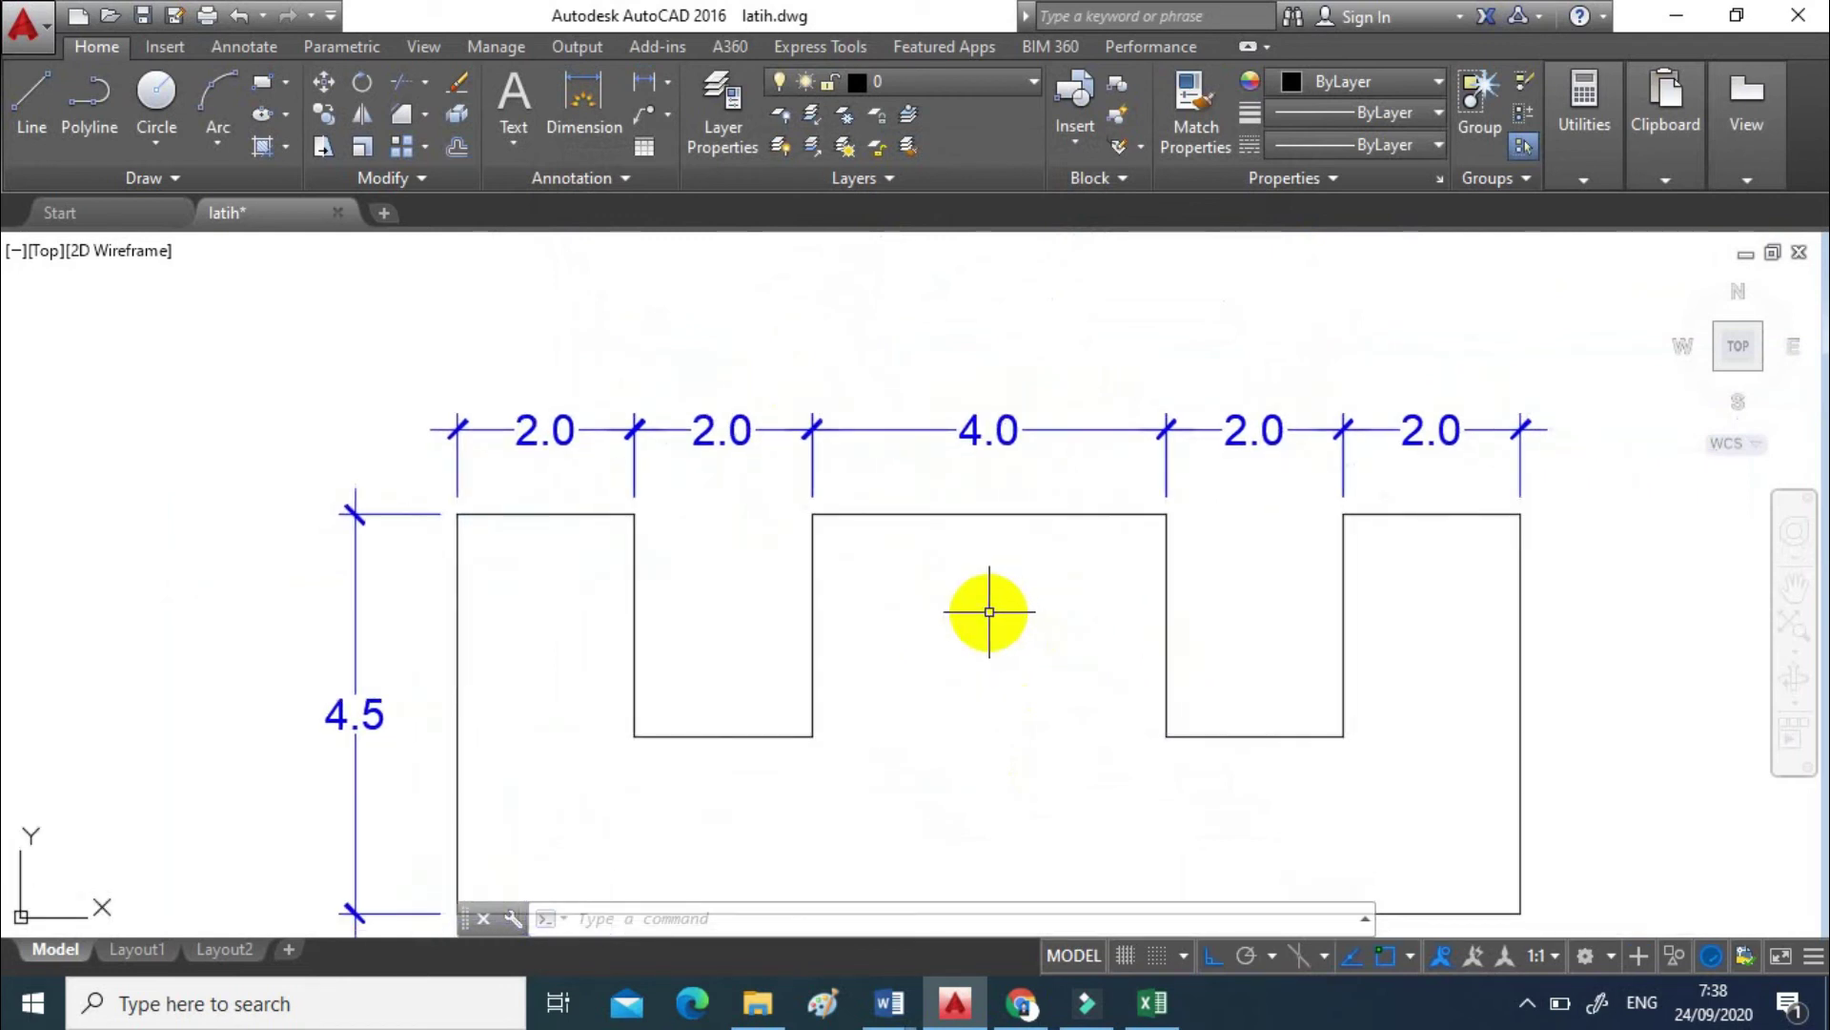
- Modify the Standard dimension style again, changing the dimension line color to Green
{"action": "scroll", "coordinate": [571, 417], "scroll_direction": "up", "scroll_amount": 2}
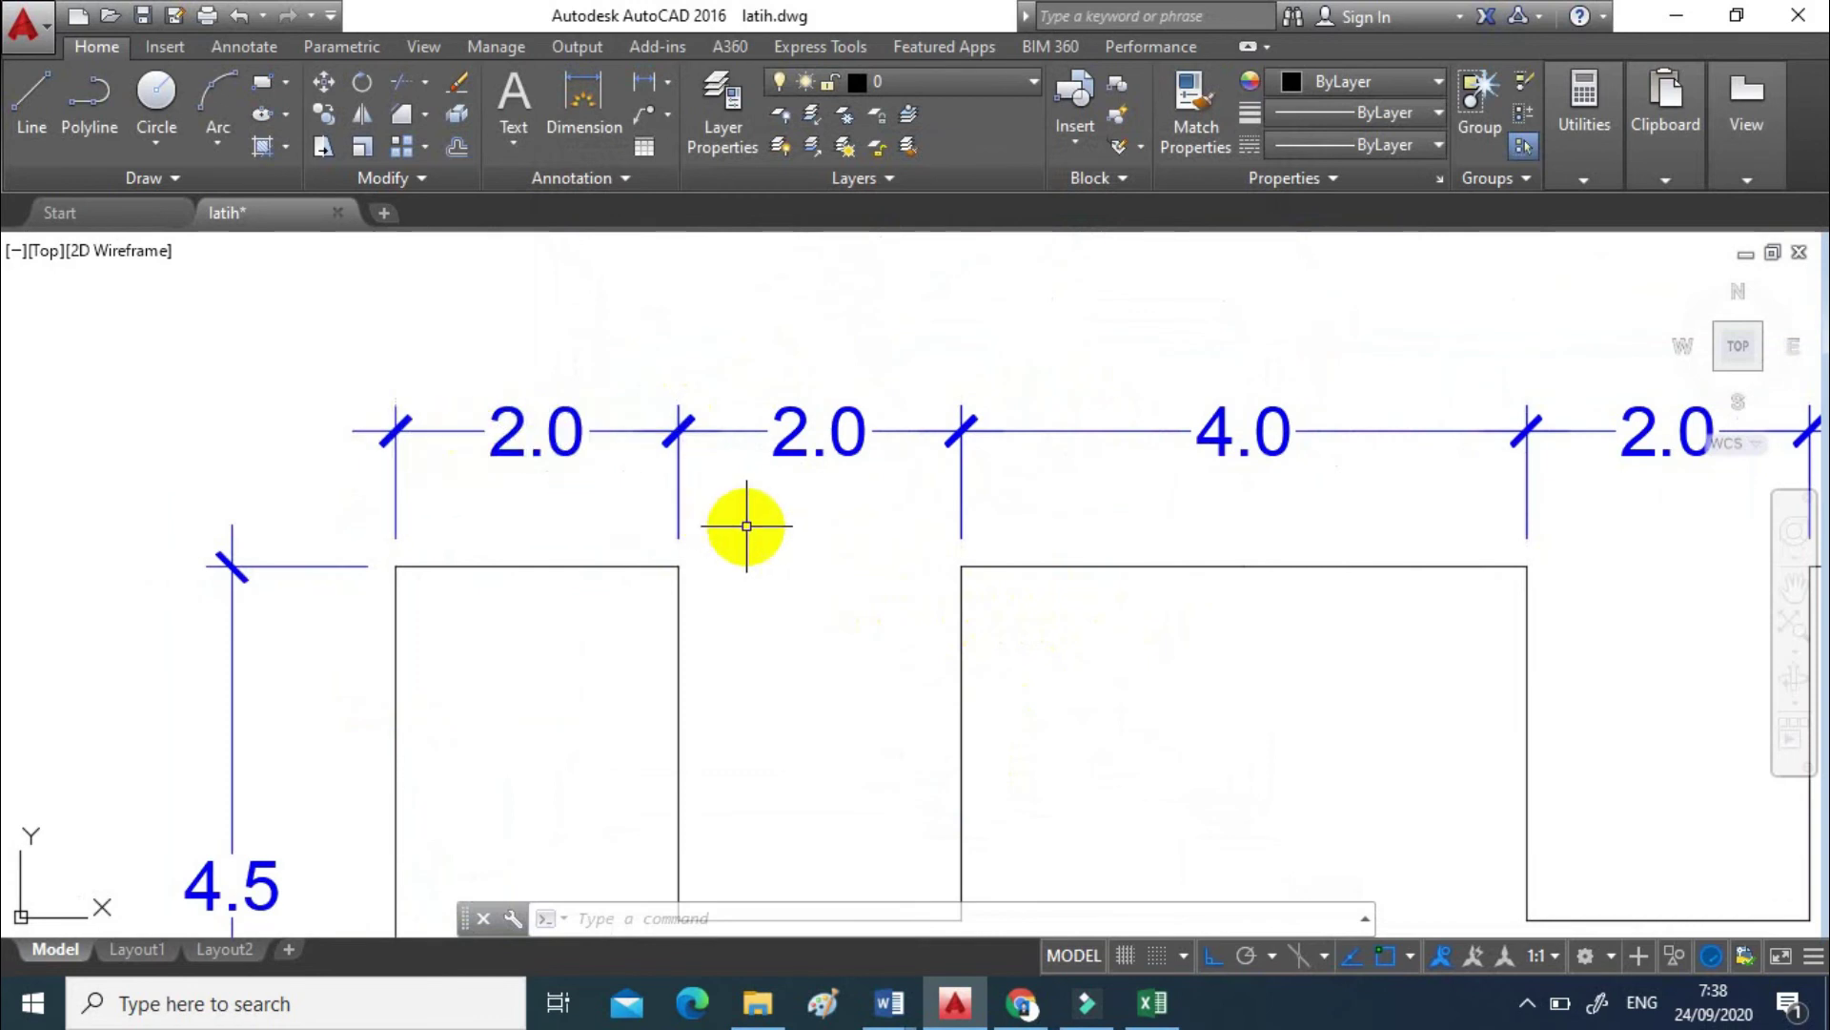
{"action": "type", "text": "d"}
{"action": "key", "text": "Return"}
{"action": "left_click", "coordinate": [1206, 450]}
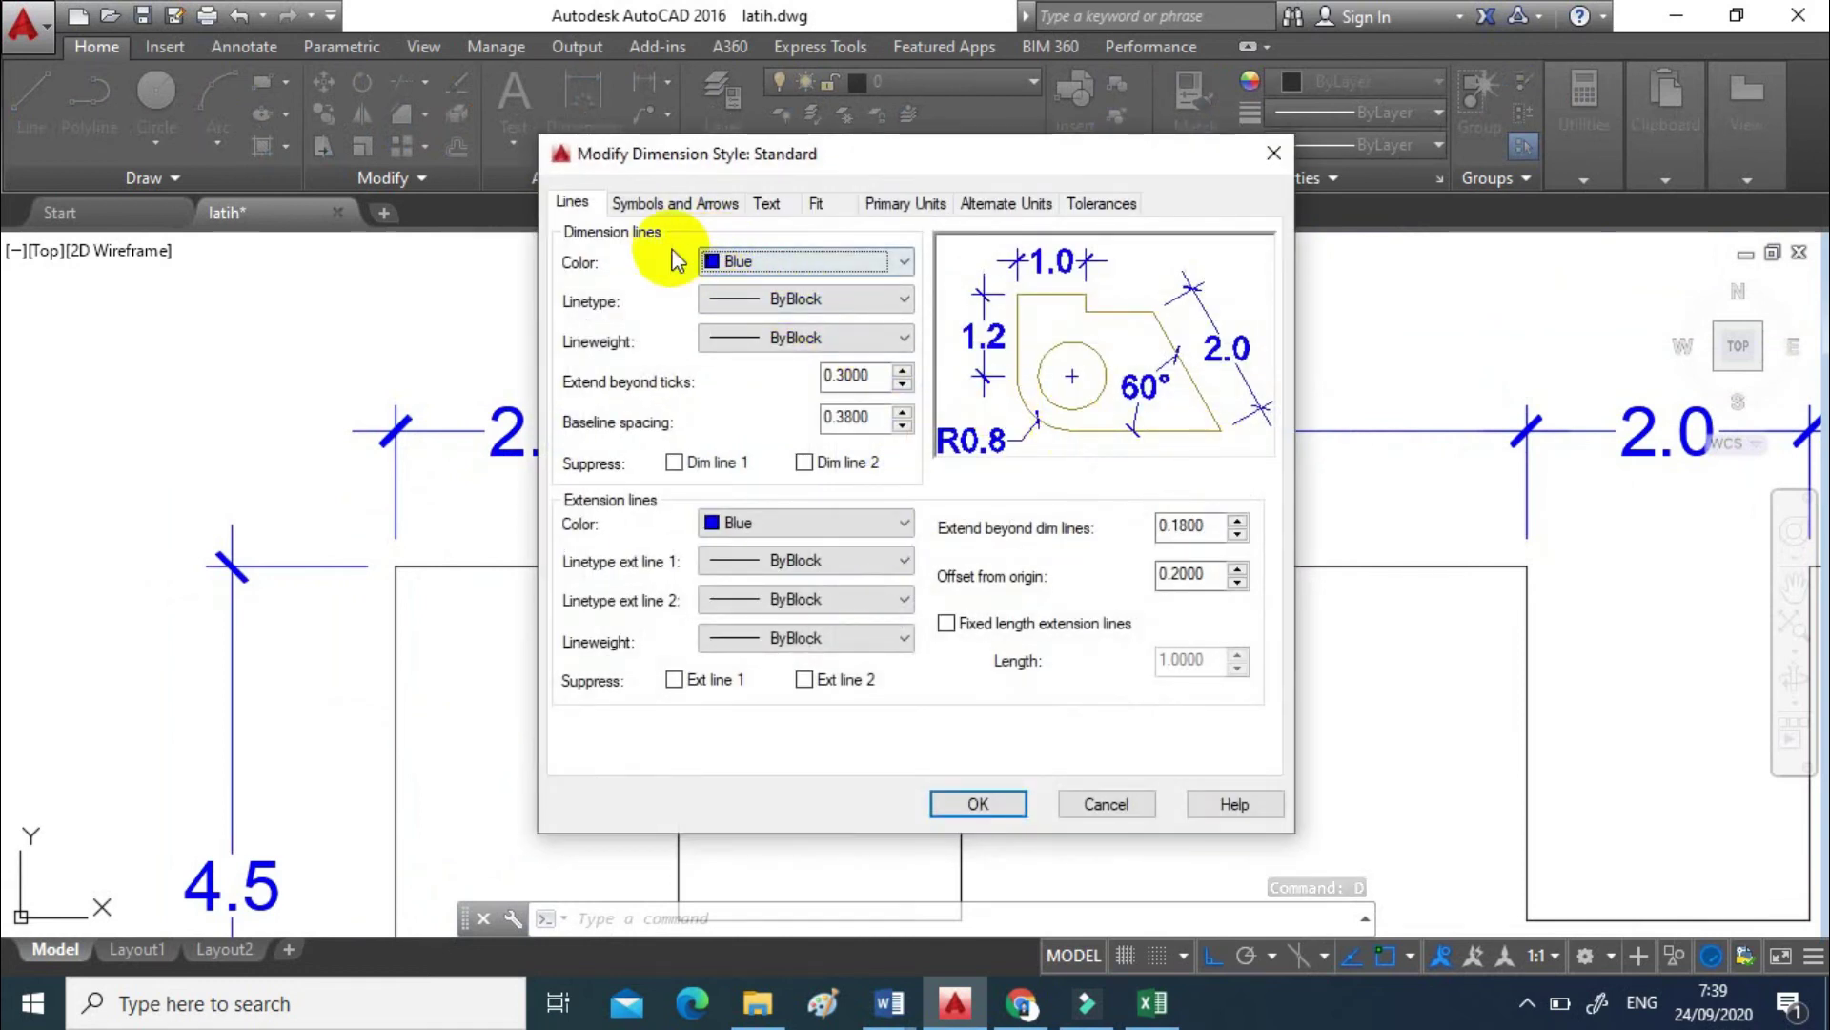
{"action": "left_click", "coordinate": [904, 261]}
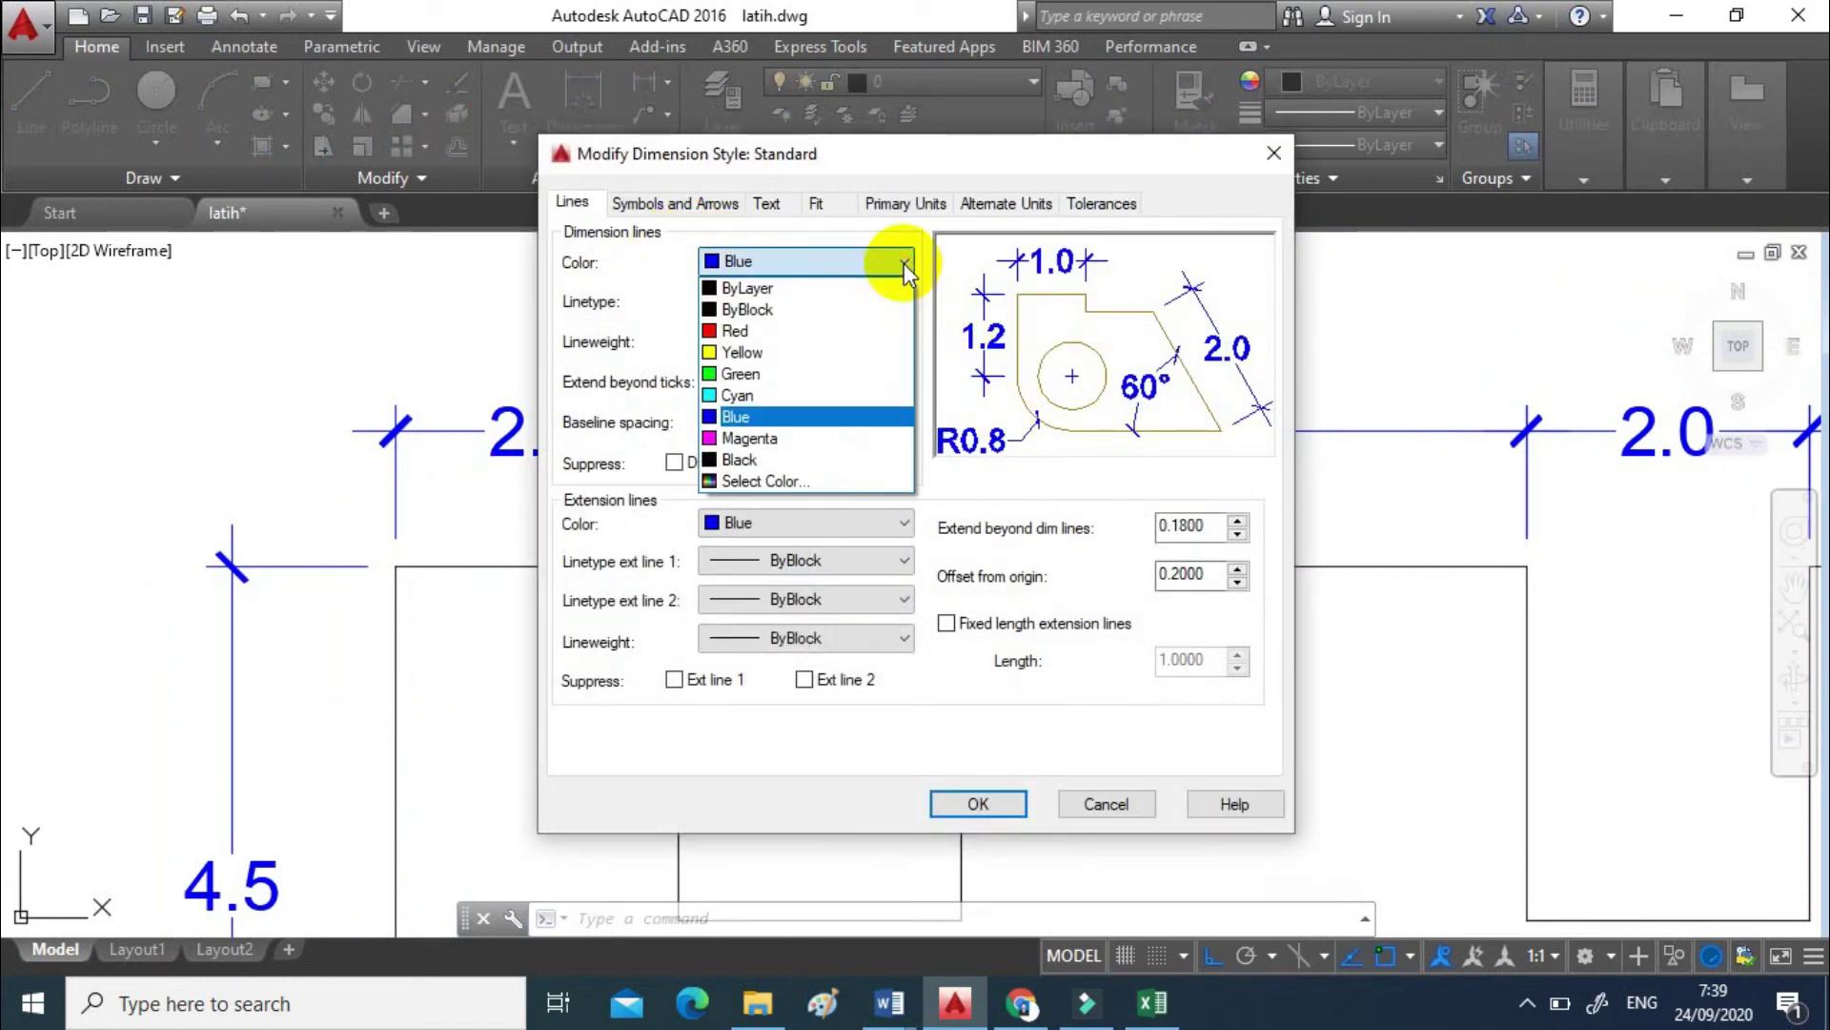
{"action": "left_click", "coordinate": [790, 368]}
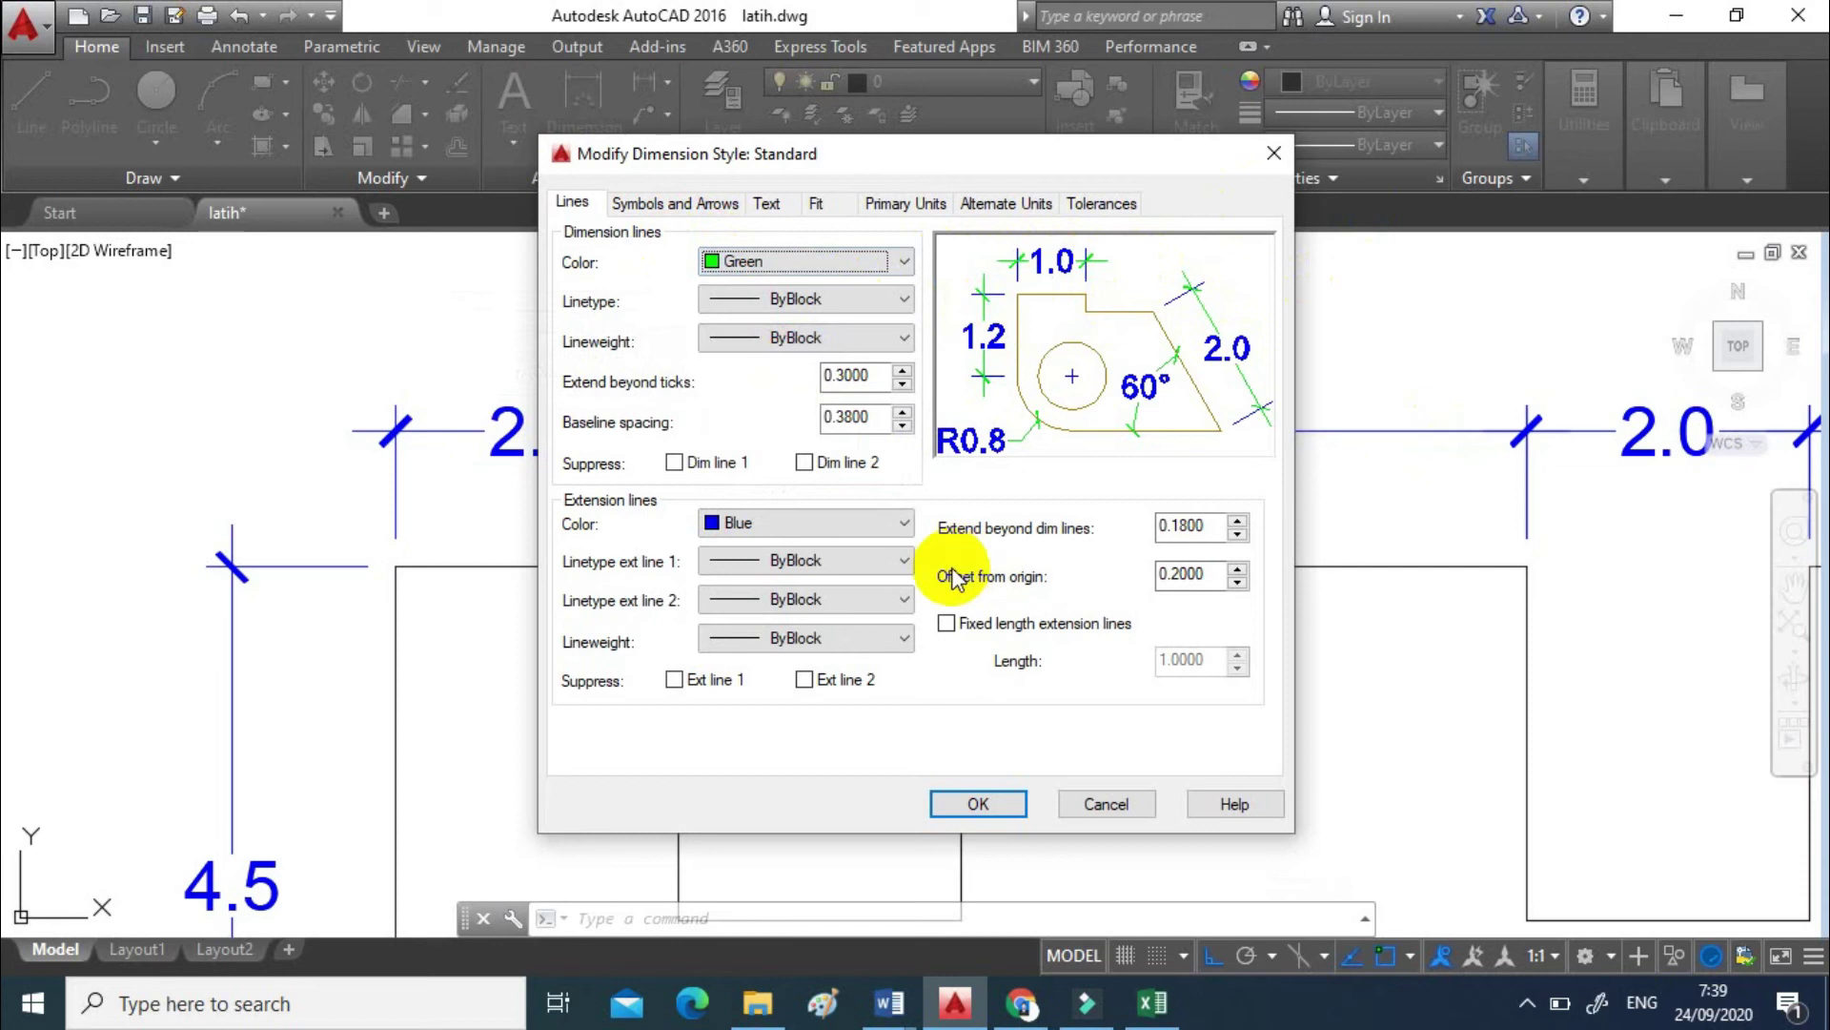
- Set the extension line color to Magenta, then accept the style changes and close the Dimension Style Manager
{"action": "left_click", "coordinate": [911, 524]}
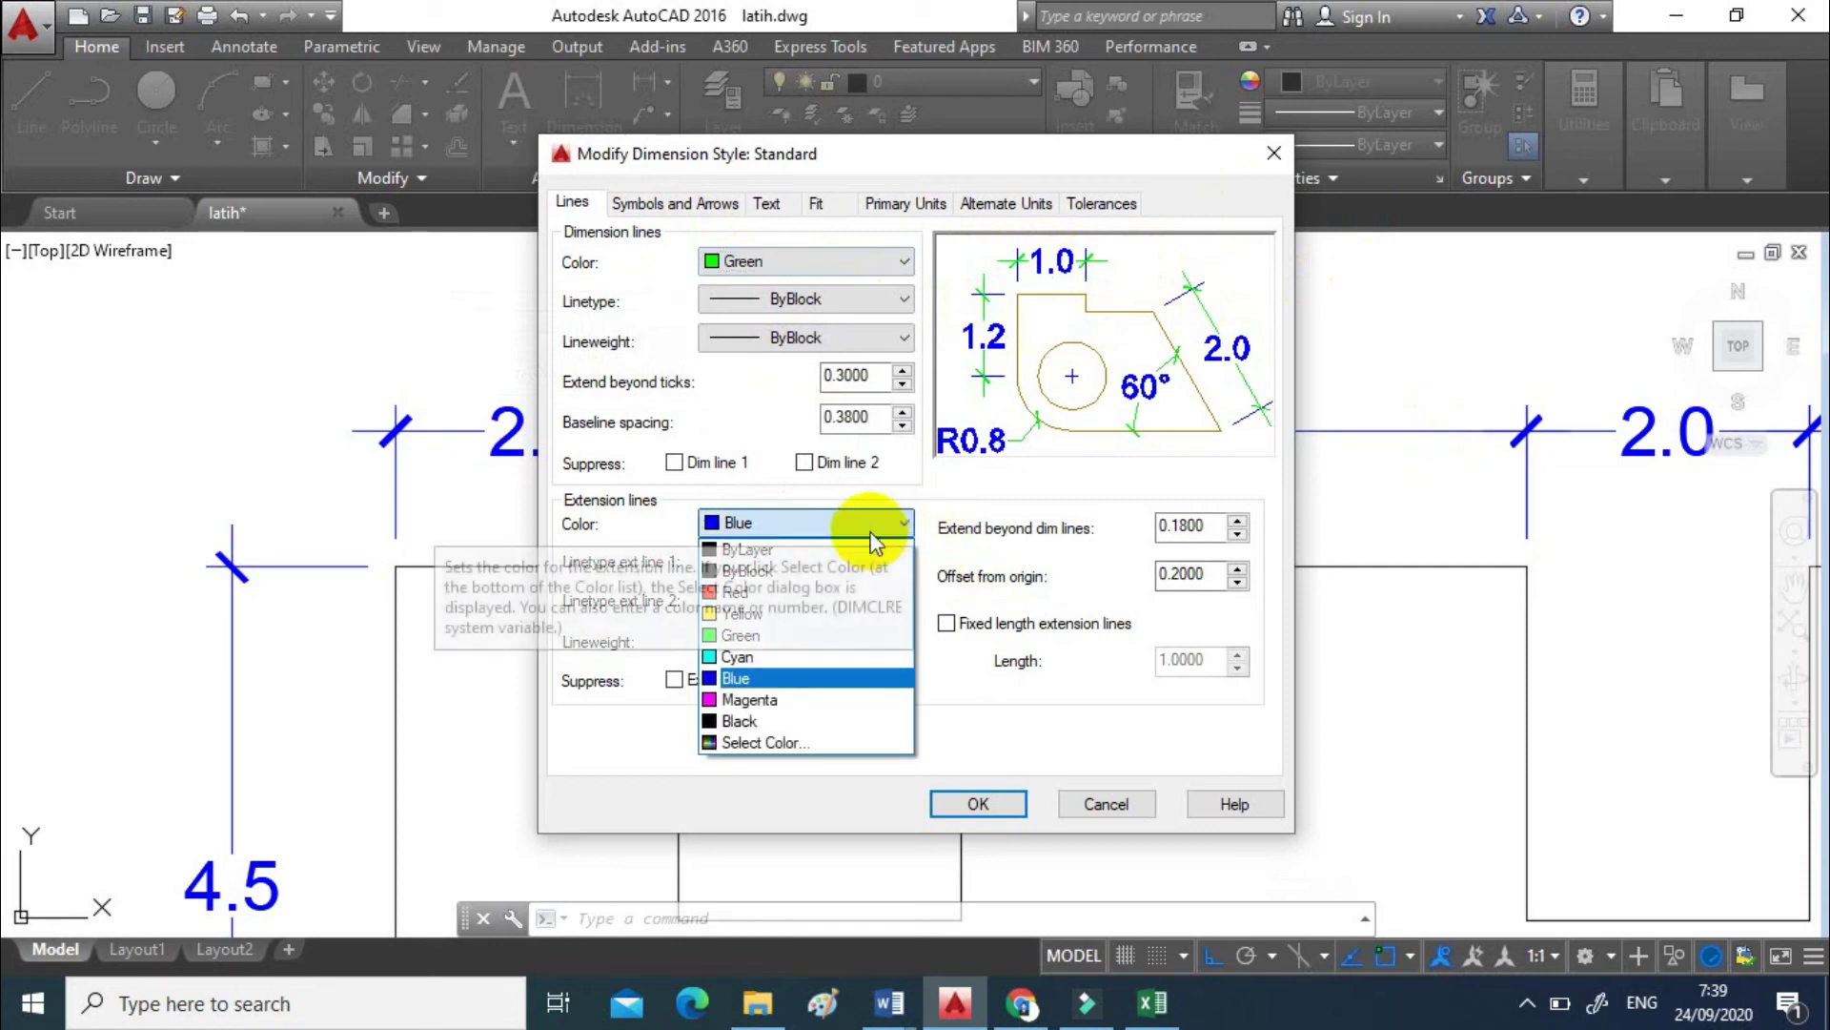
{"action": "left_click", "coordinate": [822, 614]}
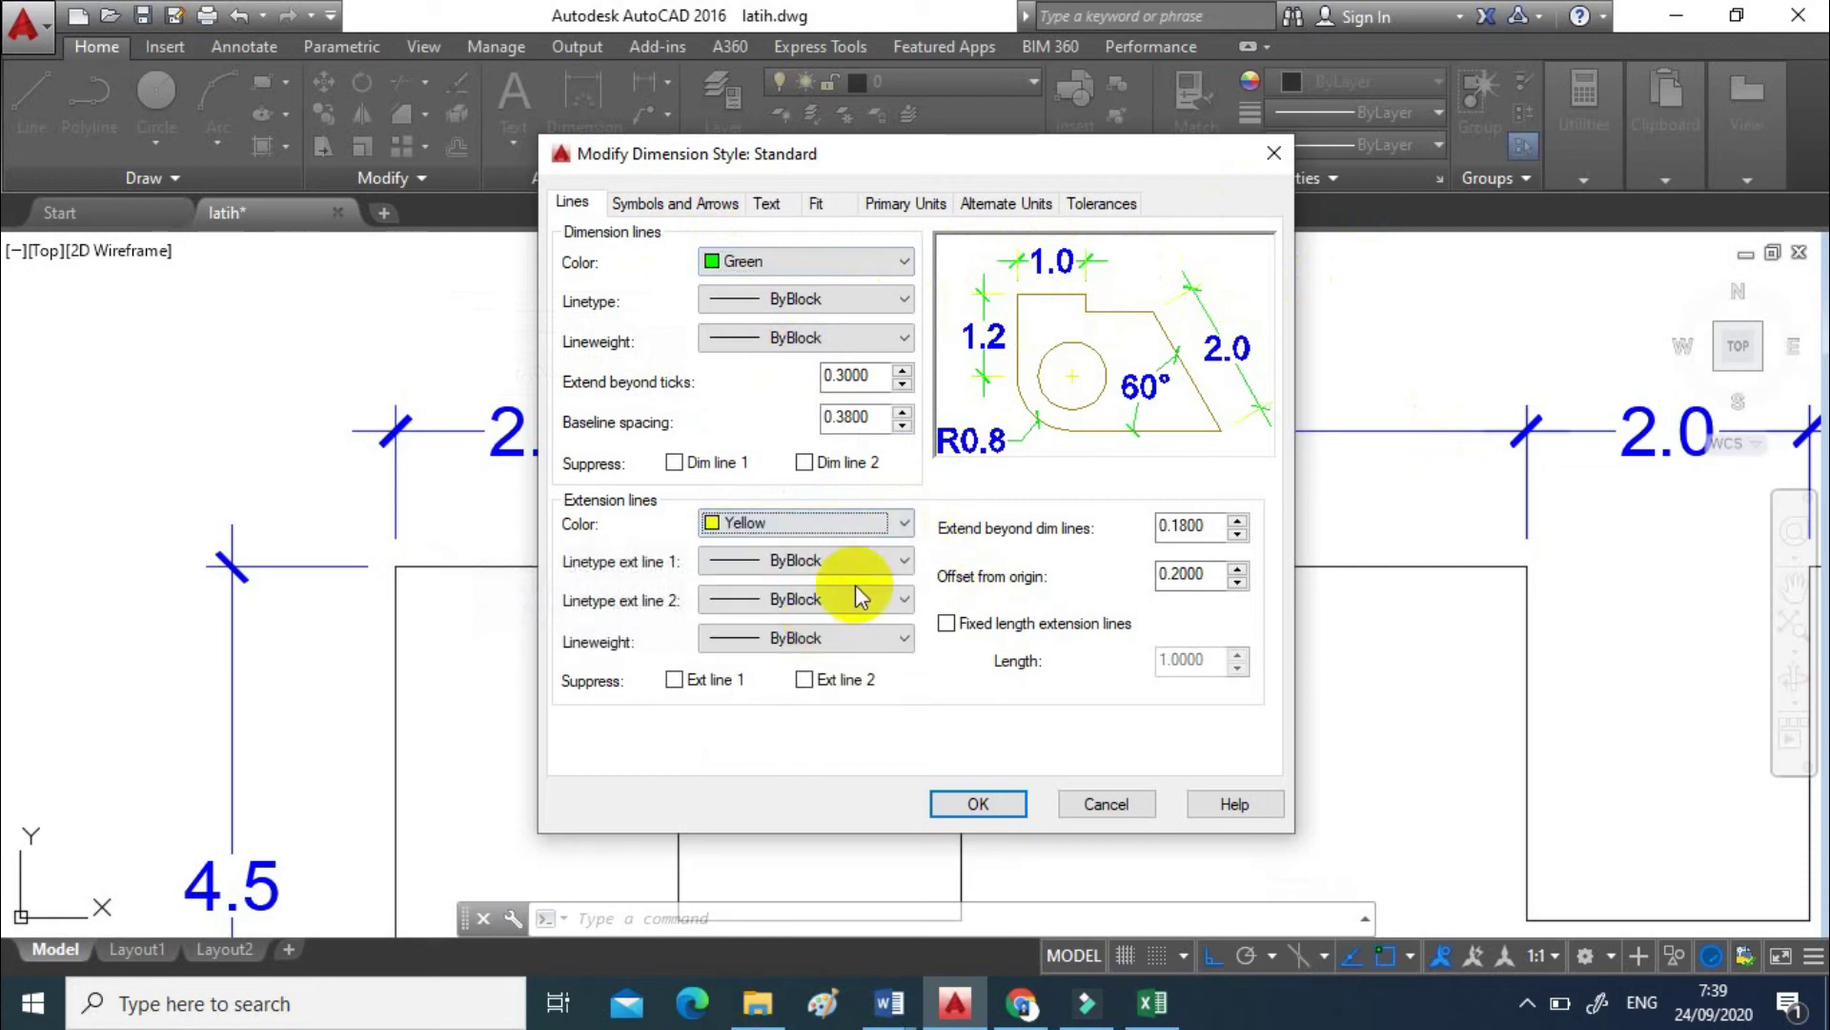
{"action": "left_click", "coordinate": [896, 522]}
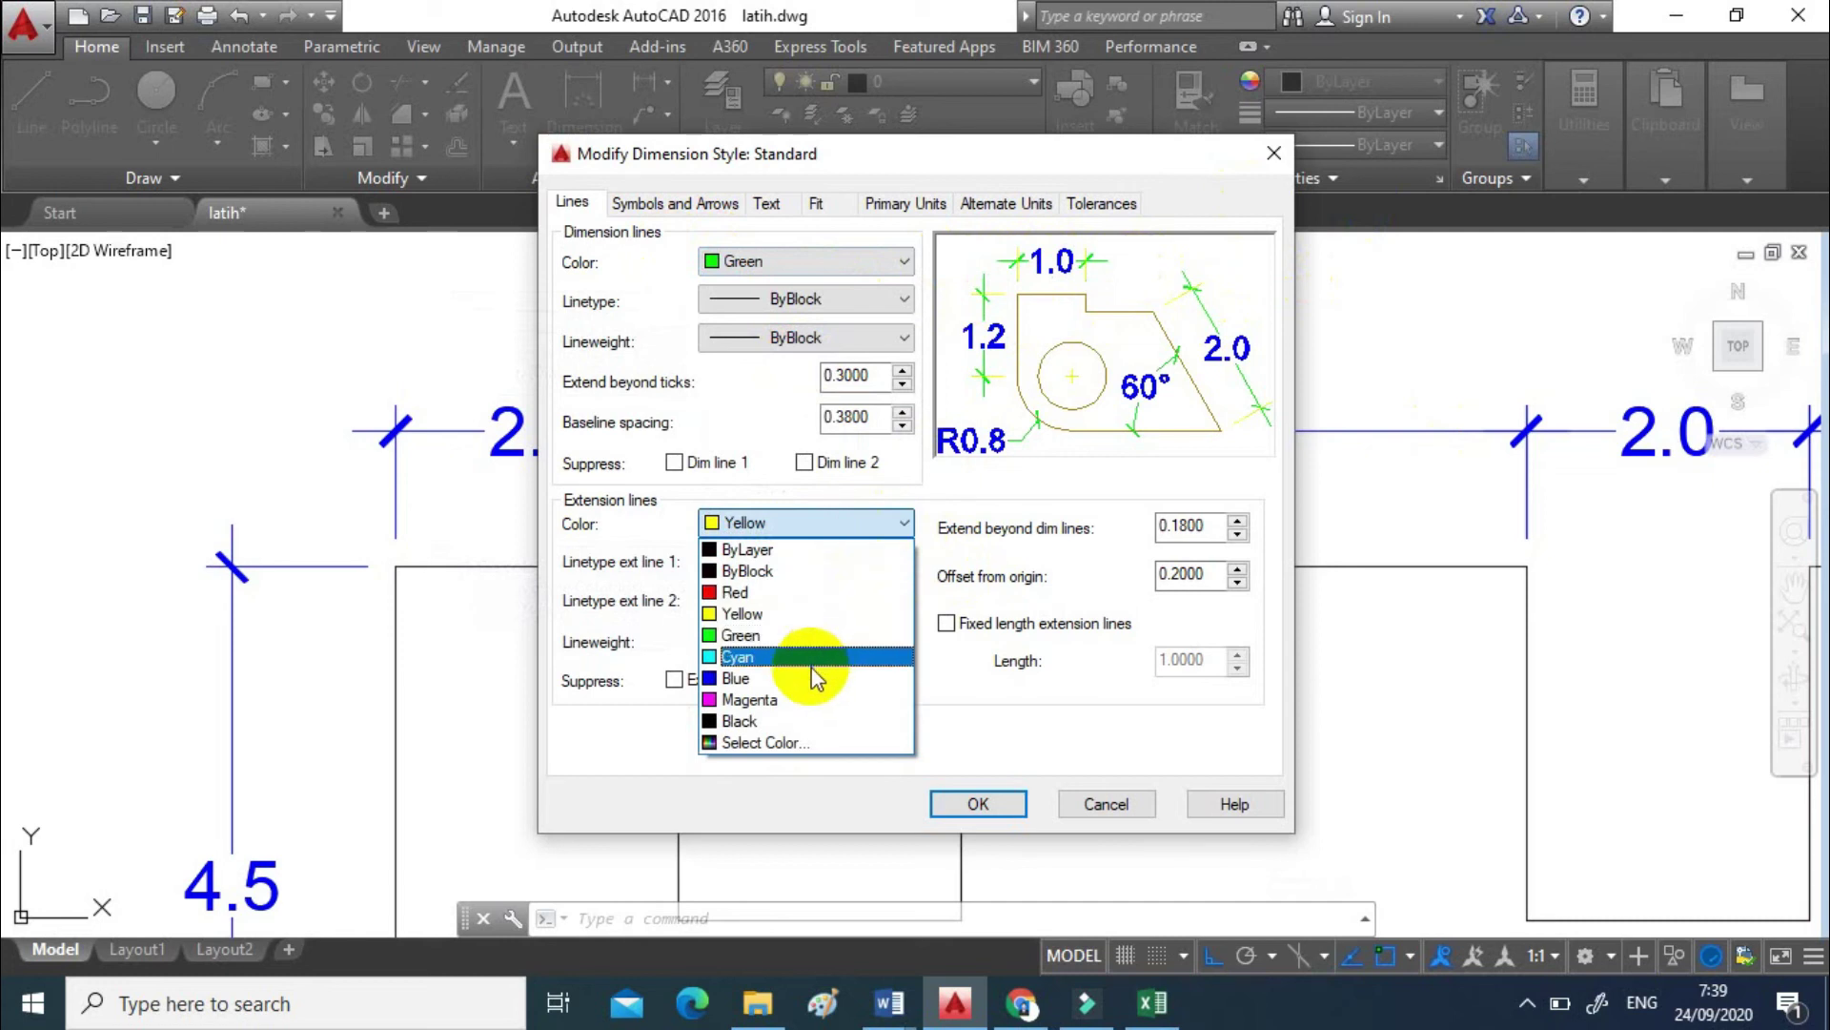
{"action": "left_click", "coordinate": [806, 700]}
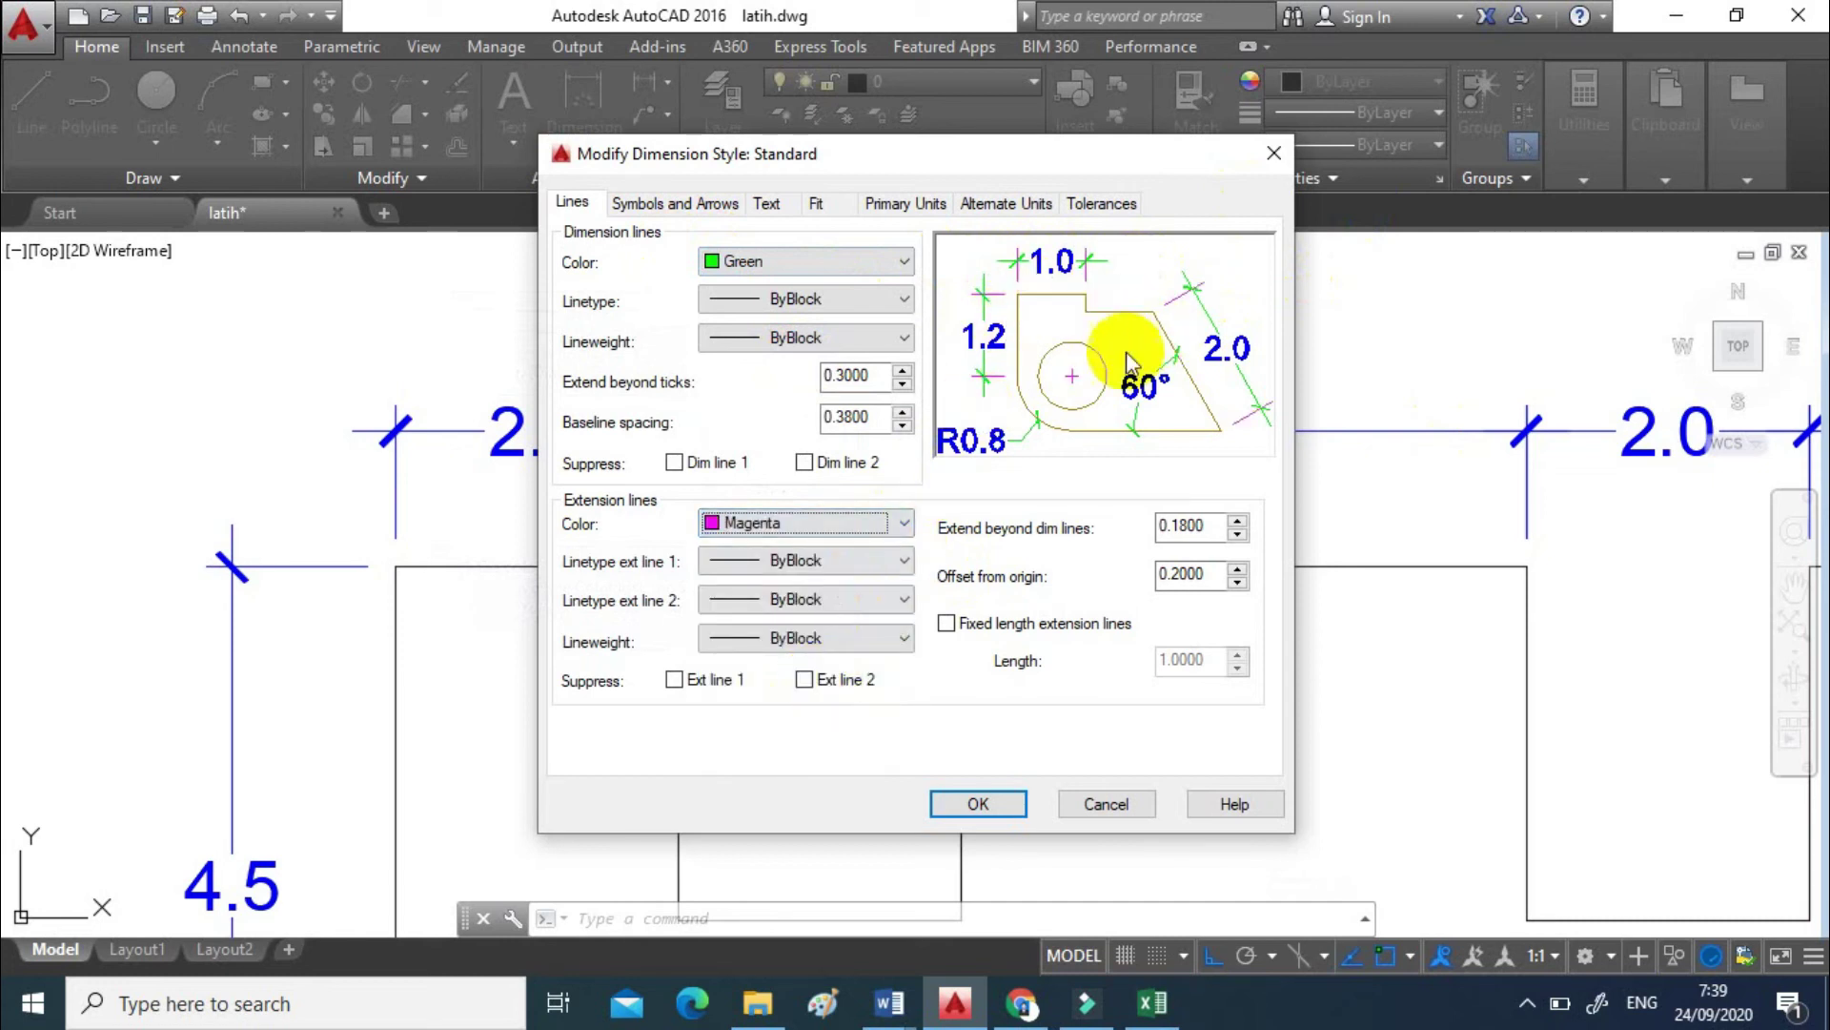
{"action": "left_click", "coordinate": [980, 803]}
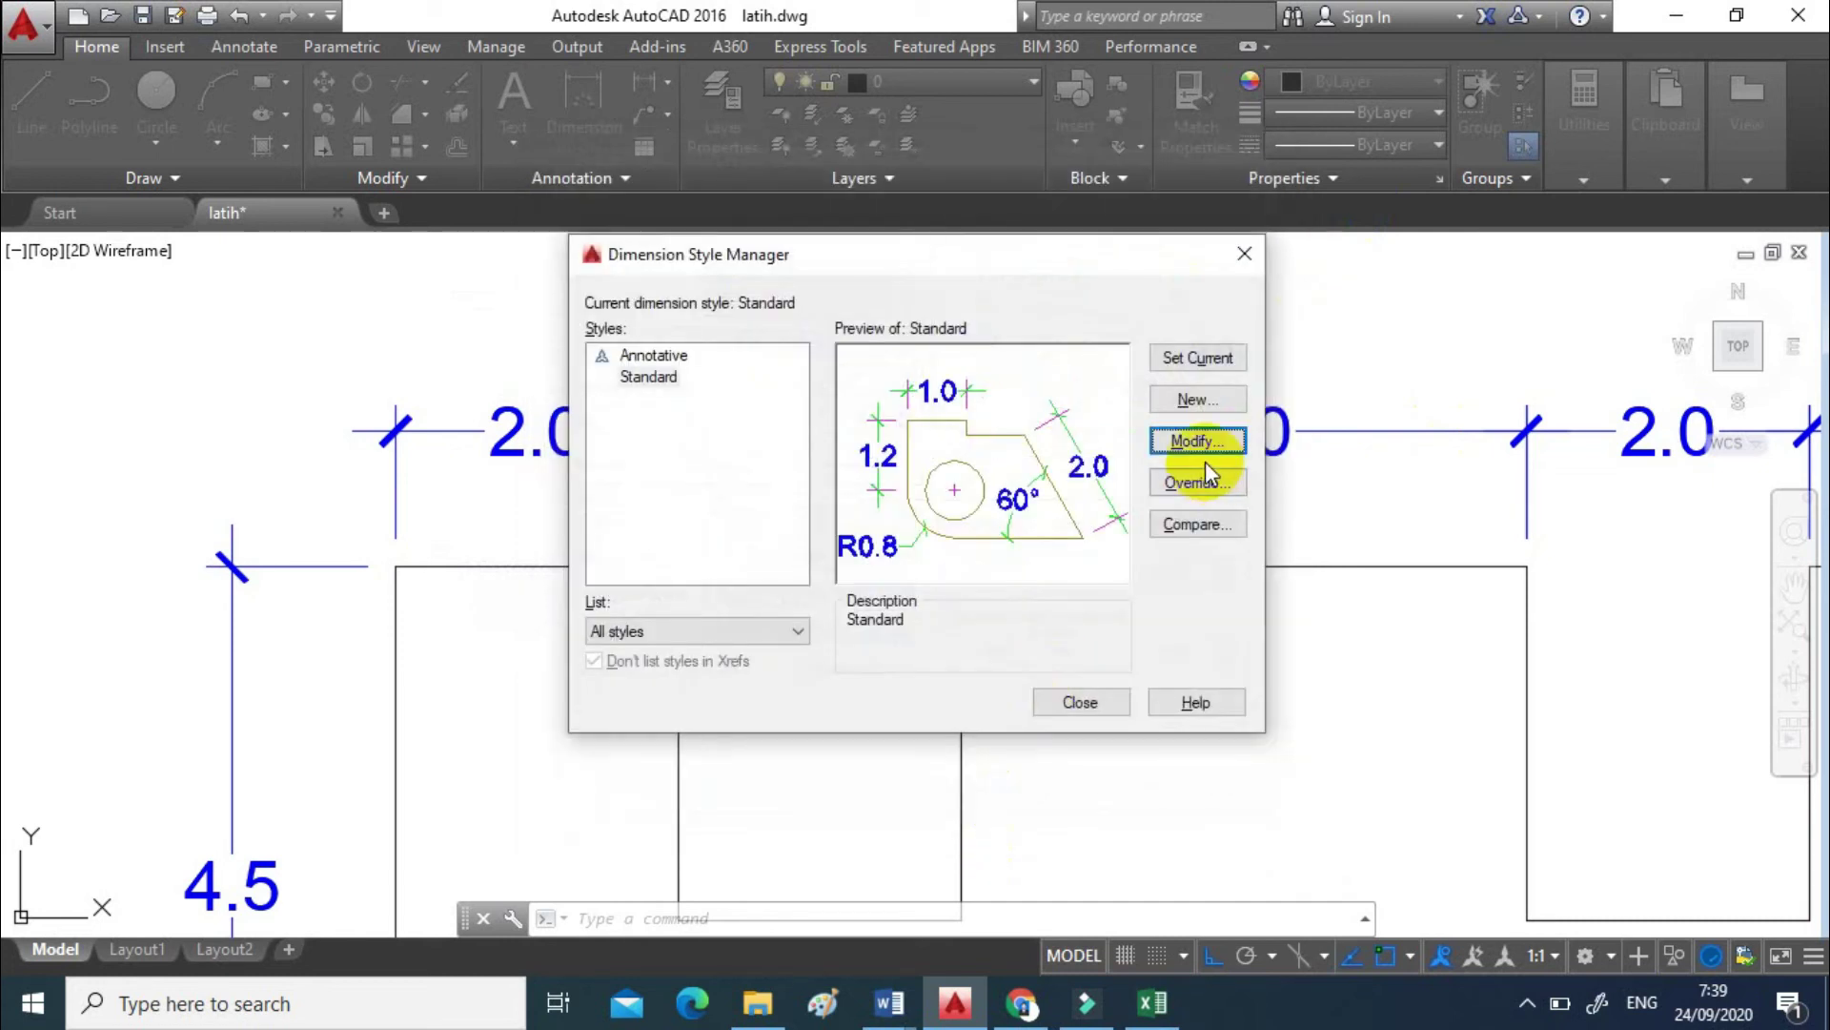
{"action": "left_click", "coordinate": [1087, 702]}
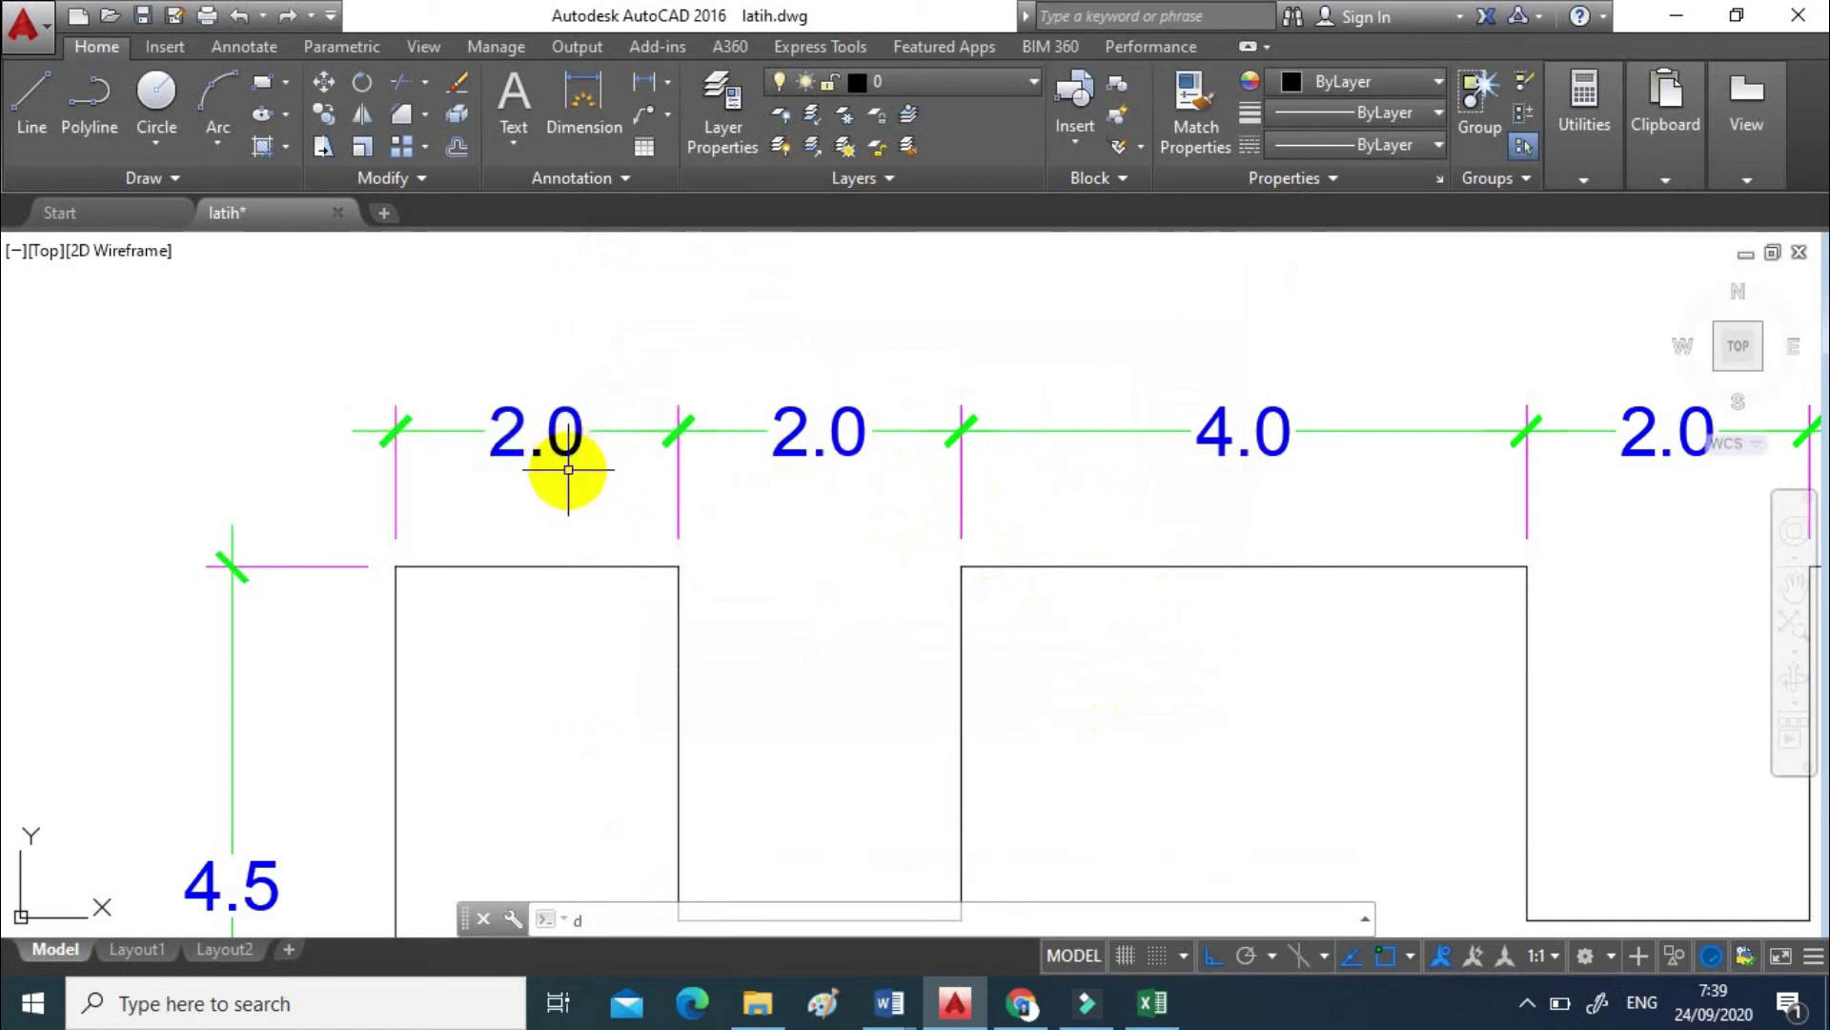
- Set the Standard dimension style's linear precision to 0.00, make the style current and close the Dimension Style Manager
{"action": "type", "text": "d"}
{"action": "key", "text": "Return"}
{"action": "left_click", "coordinate": [1199, 443]}
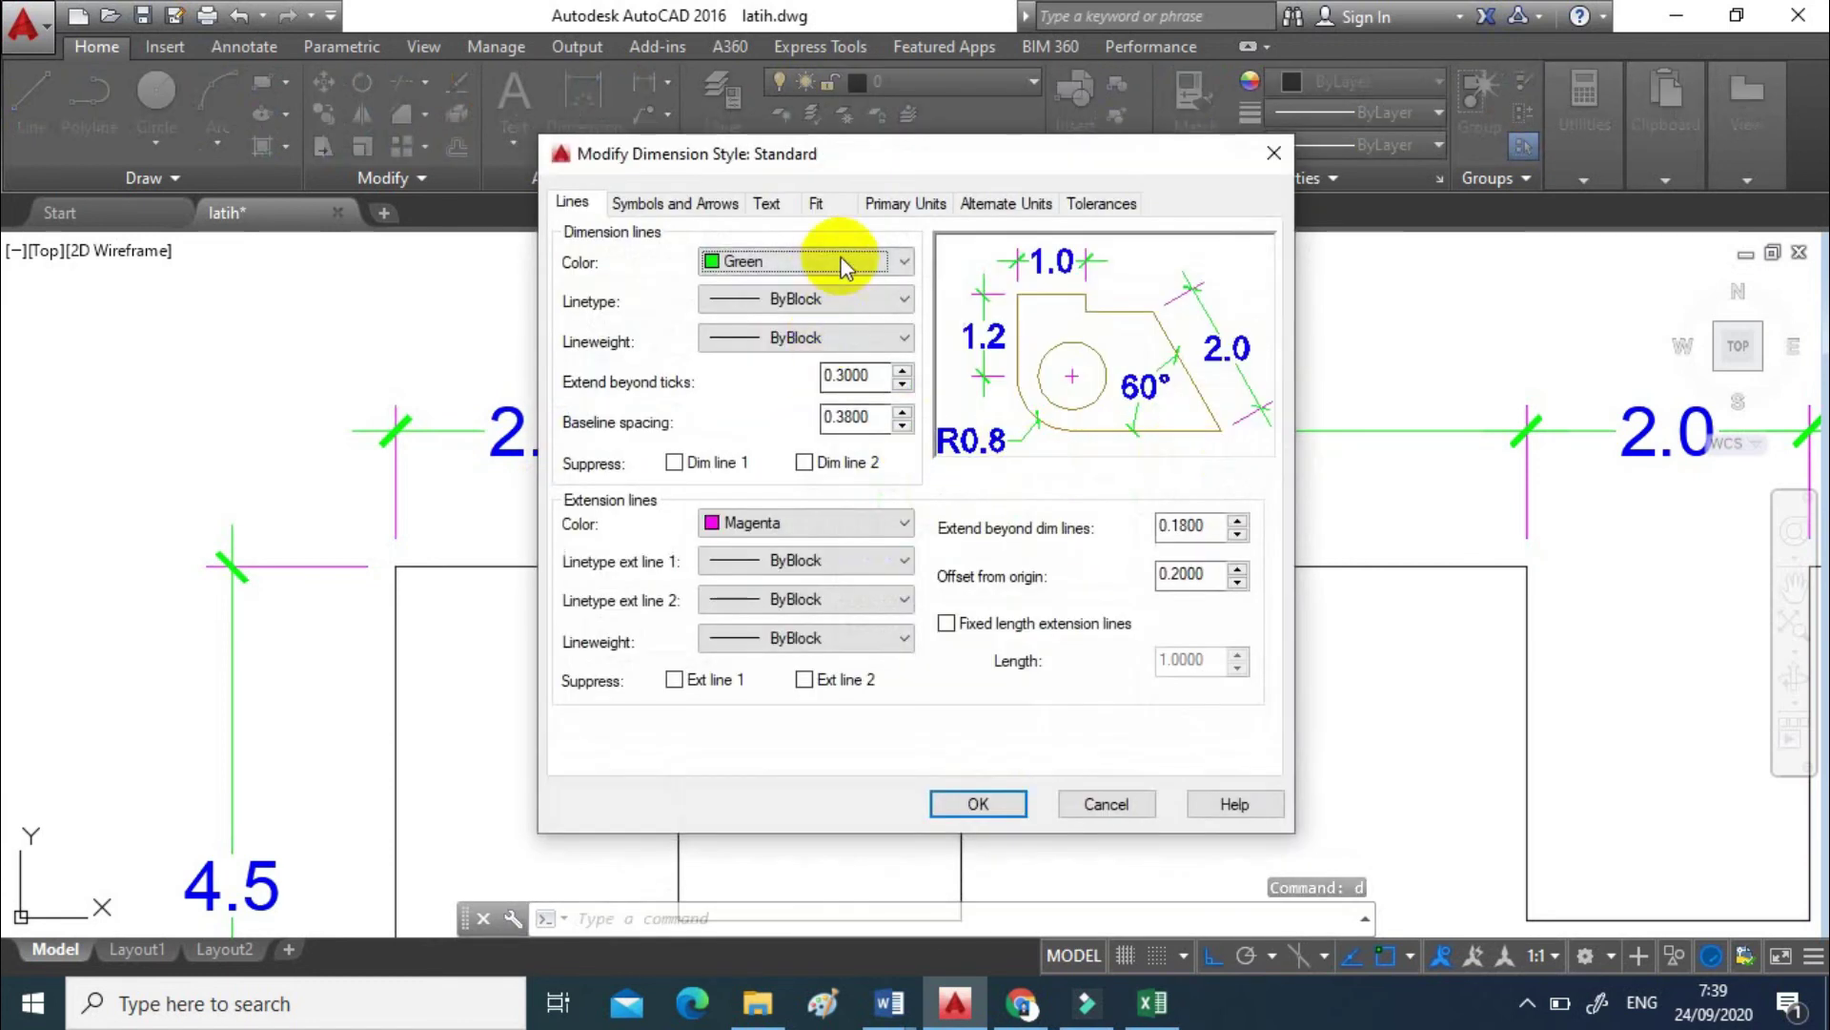
{"action": "left_click", "coordinate": [883, 217]}
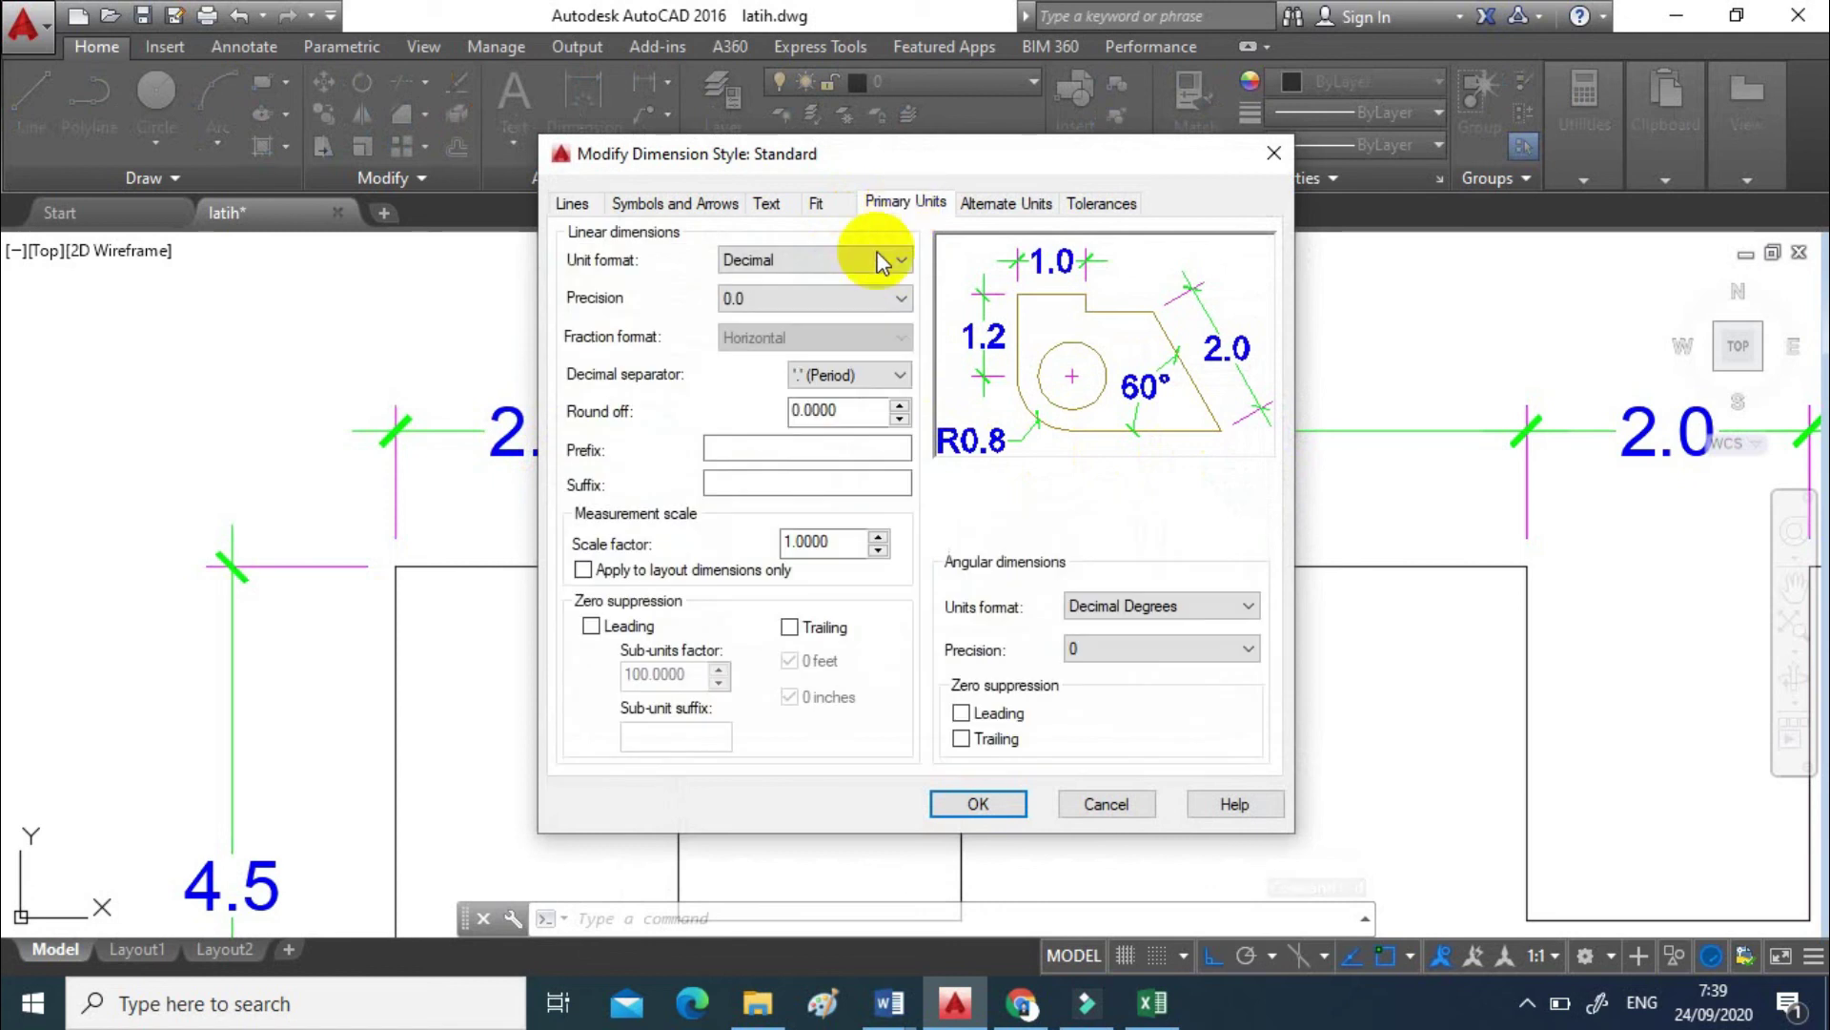
{"action": "left_click", "coordinate": [900, 302]}
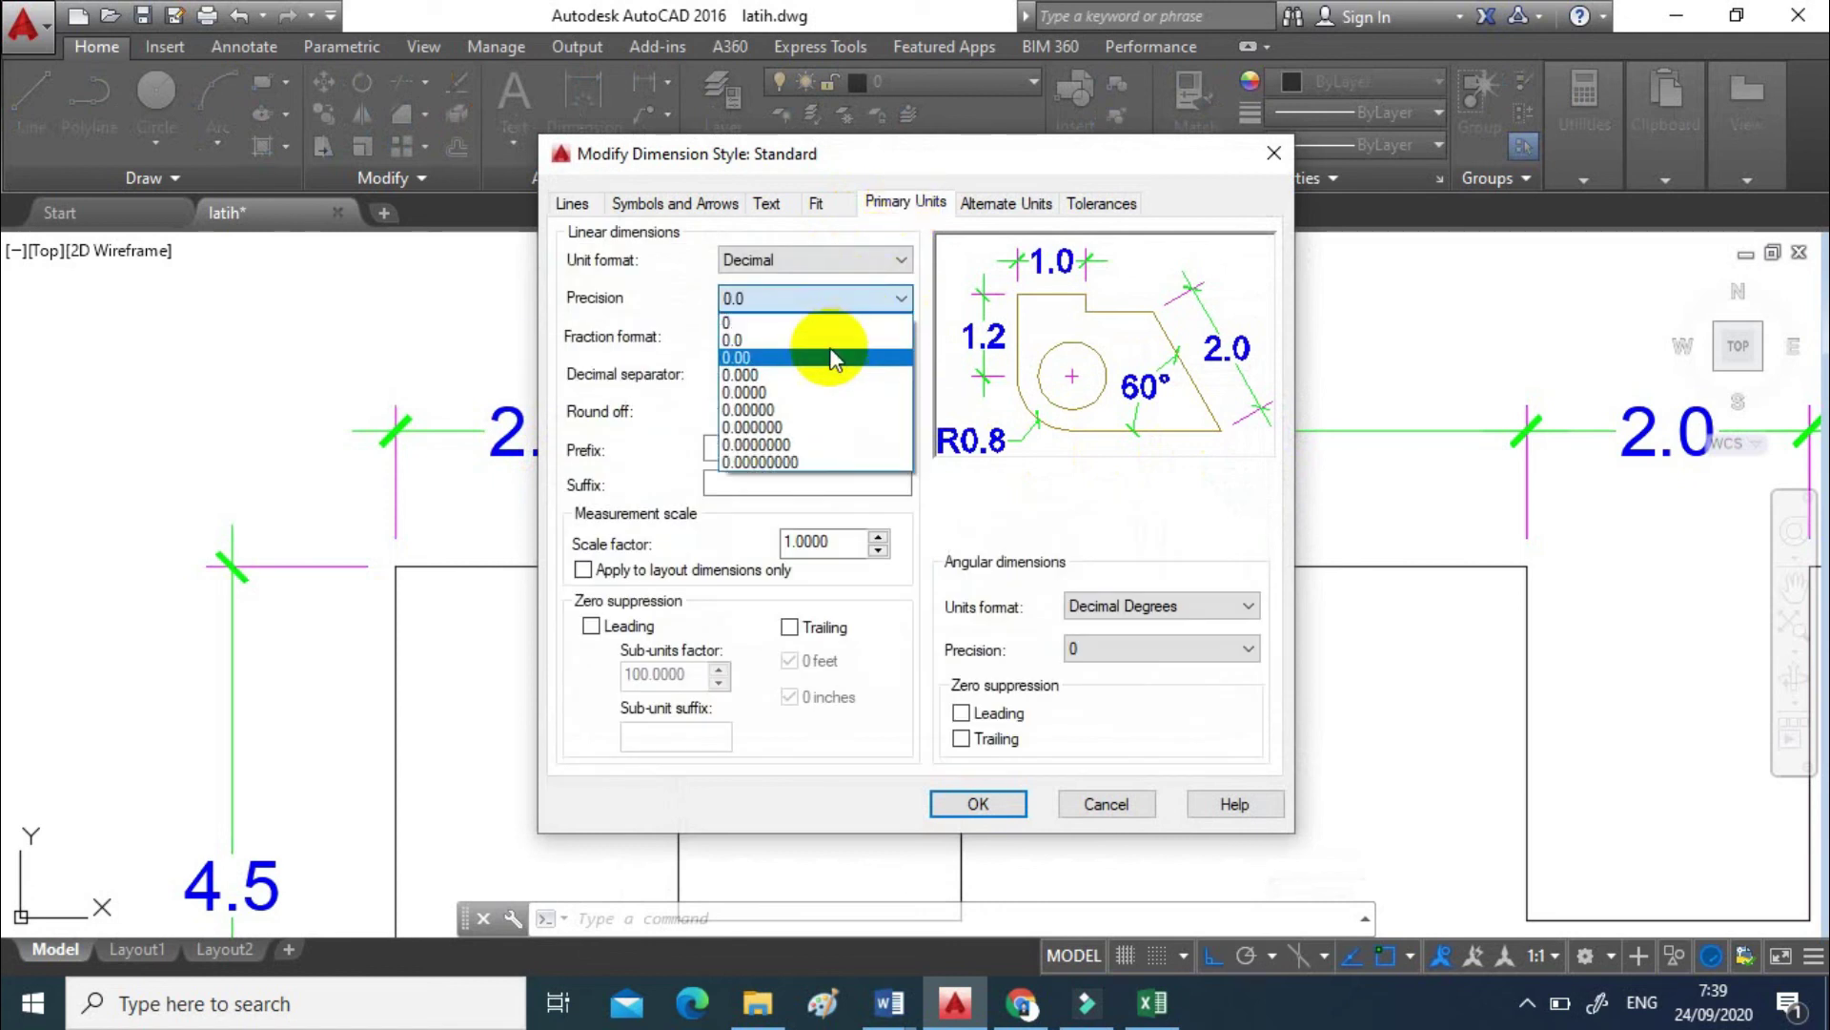
{"action": "left_click", "coordinate": [828, 356]}
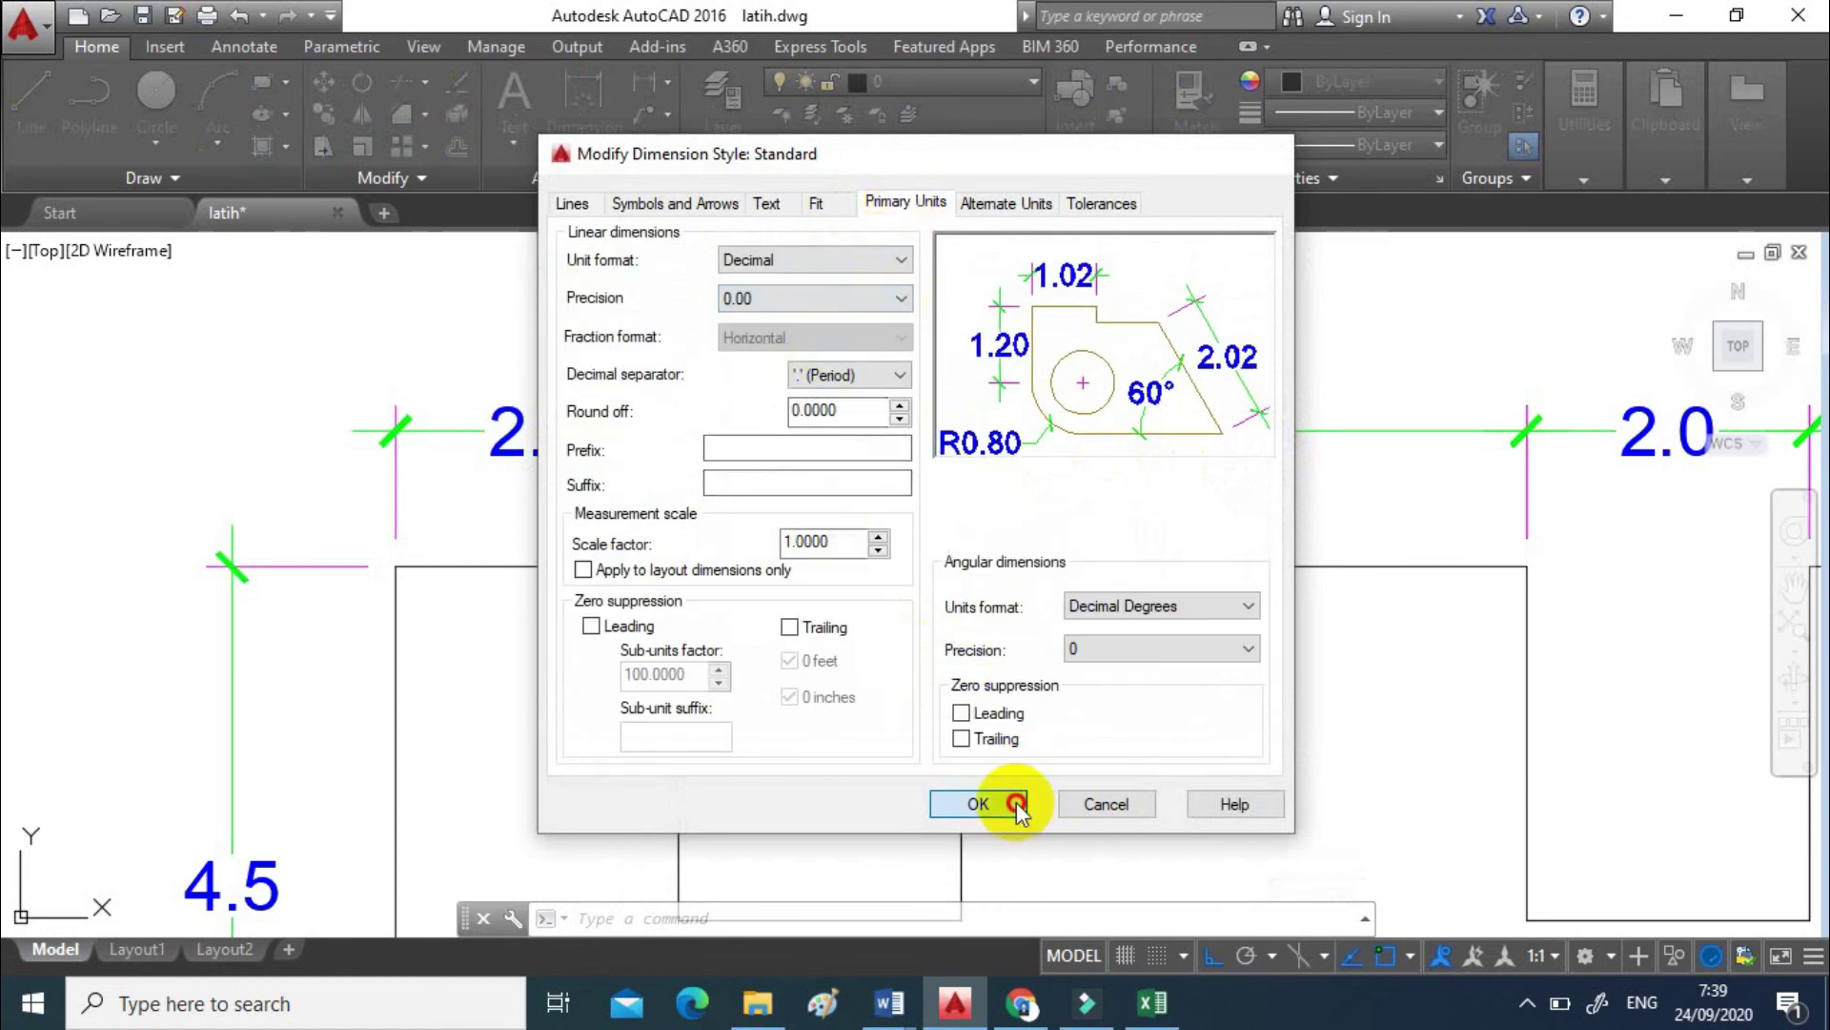
{"action": "left_click", "coordinate": [982, 804]}
{"action": "left_click", "coordinate": [1203, 359]}
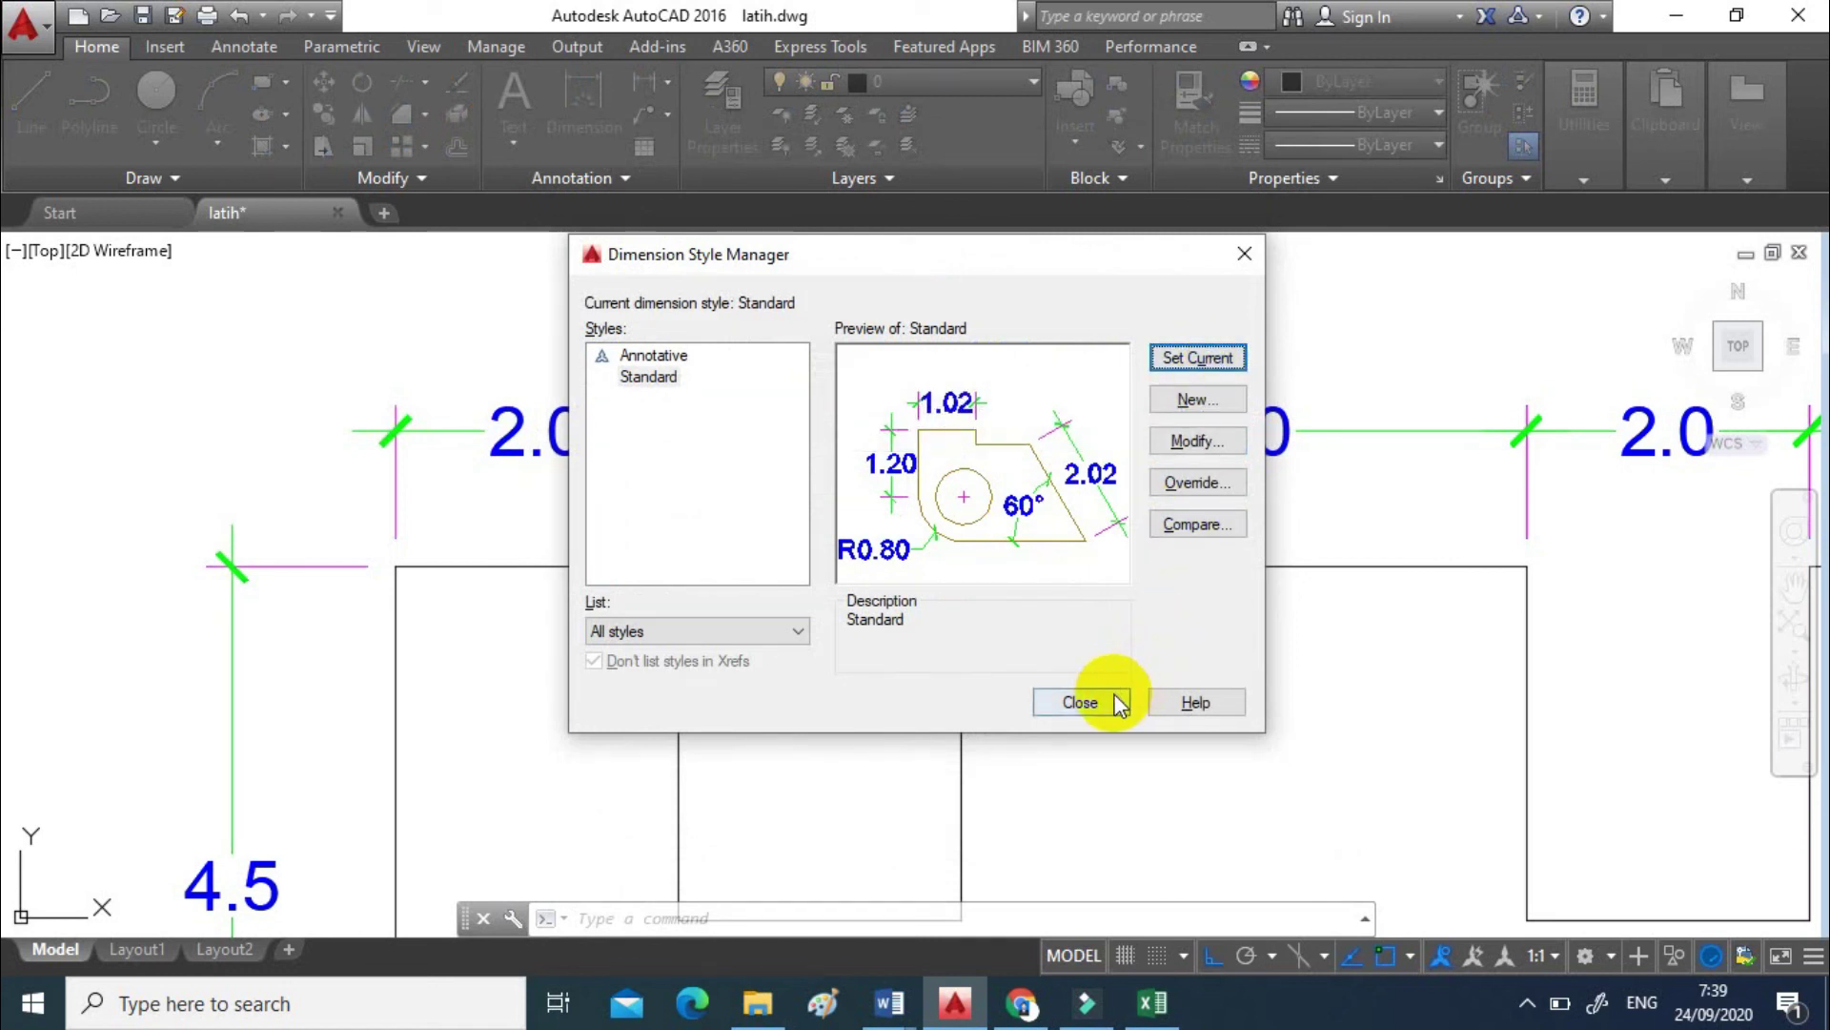
{"action": "left_click", "coordinate": [1081, 702]}
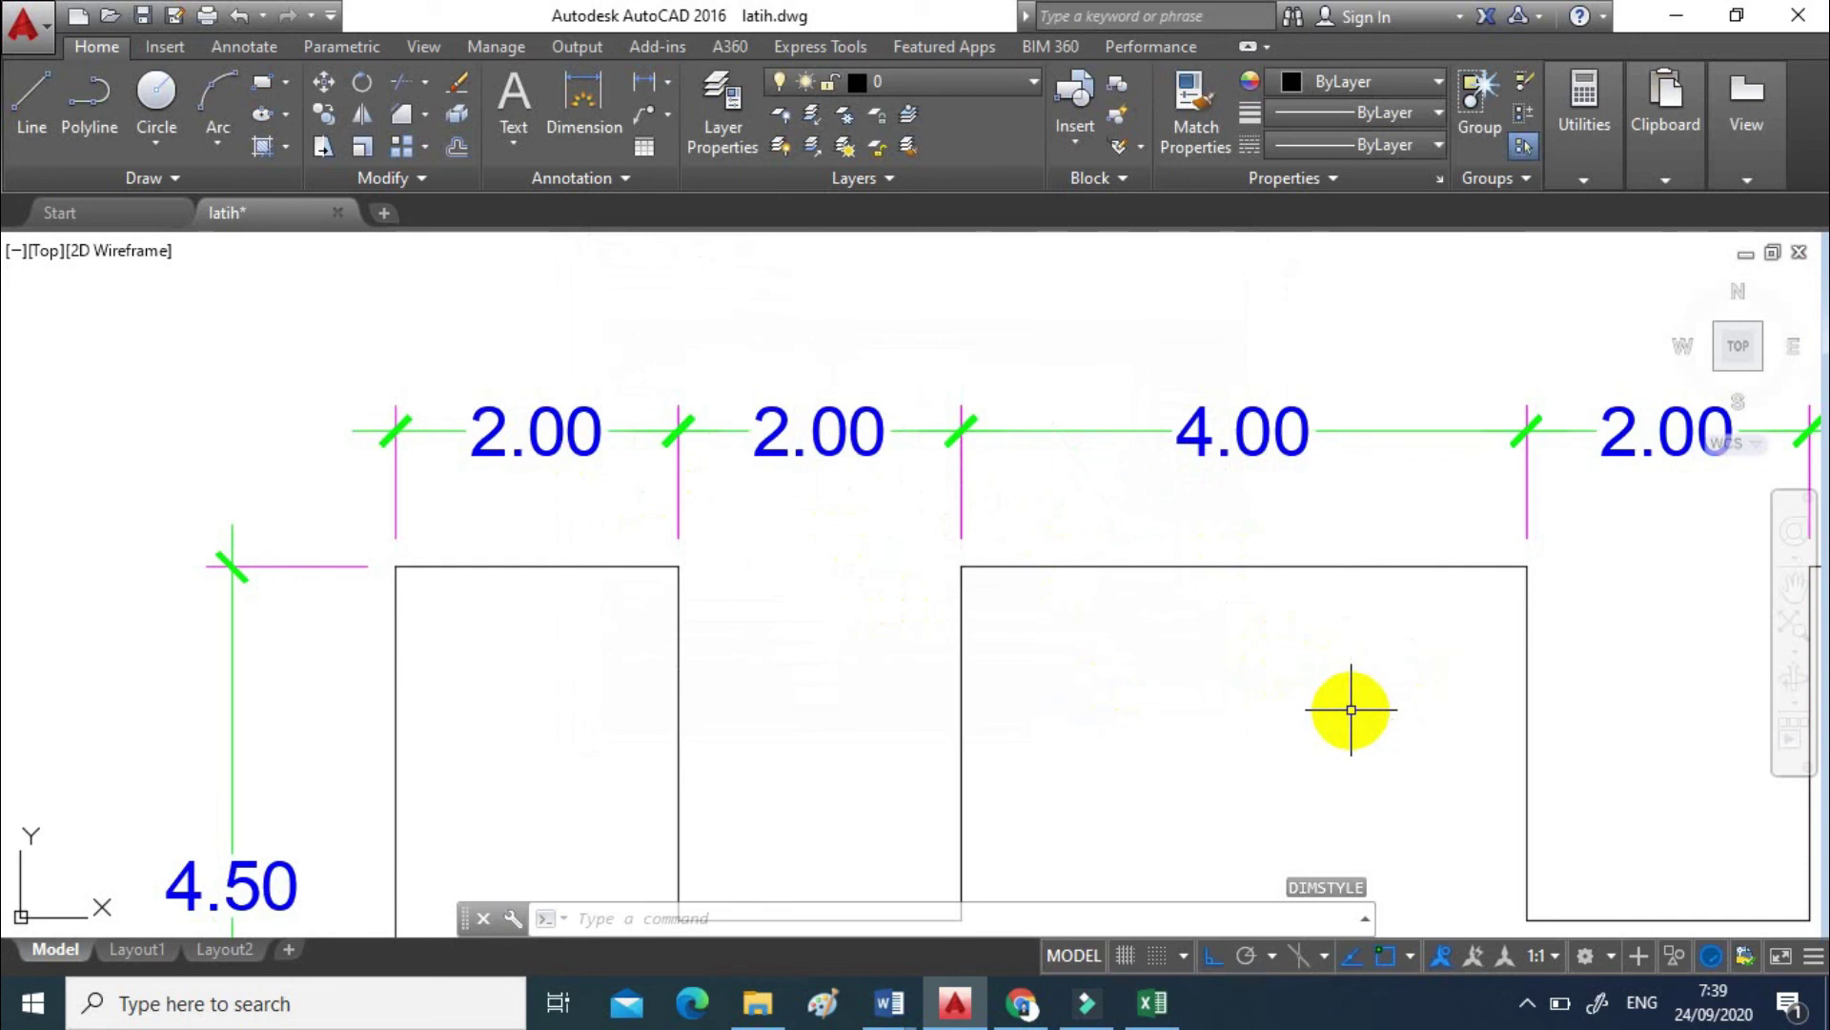
- Review the dimensioned profile and the Standard style's primary units settings, then cancel and close the Dimension Style Manager
{"action": "scroll", "coordinate": [1348, 707], "scroll_direction": "down", "scroll_amount": 2}
{"action": "mouse_move", "coordinate": [1400, 716]}
{"action": "middle_mouse_down"}
{"action": "mouse_move", "coordinate": [1042, 613]}
{"action": "mouse_move", "coordinate": [972, 563]}
{"action": "middle_mouse_up"}
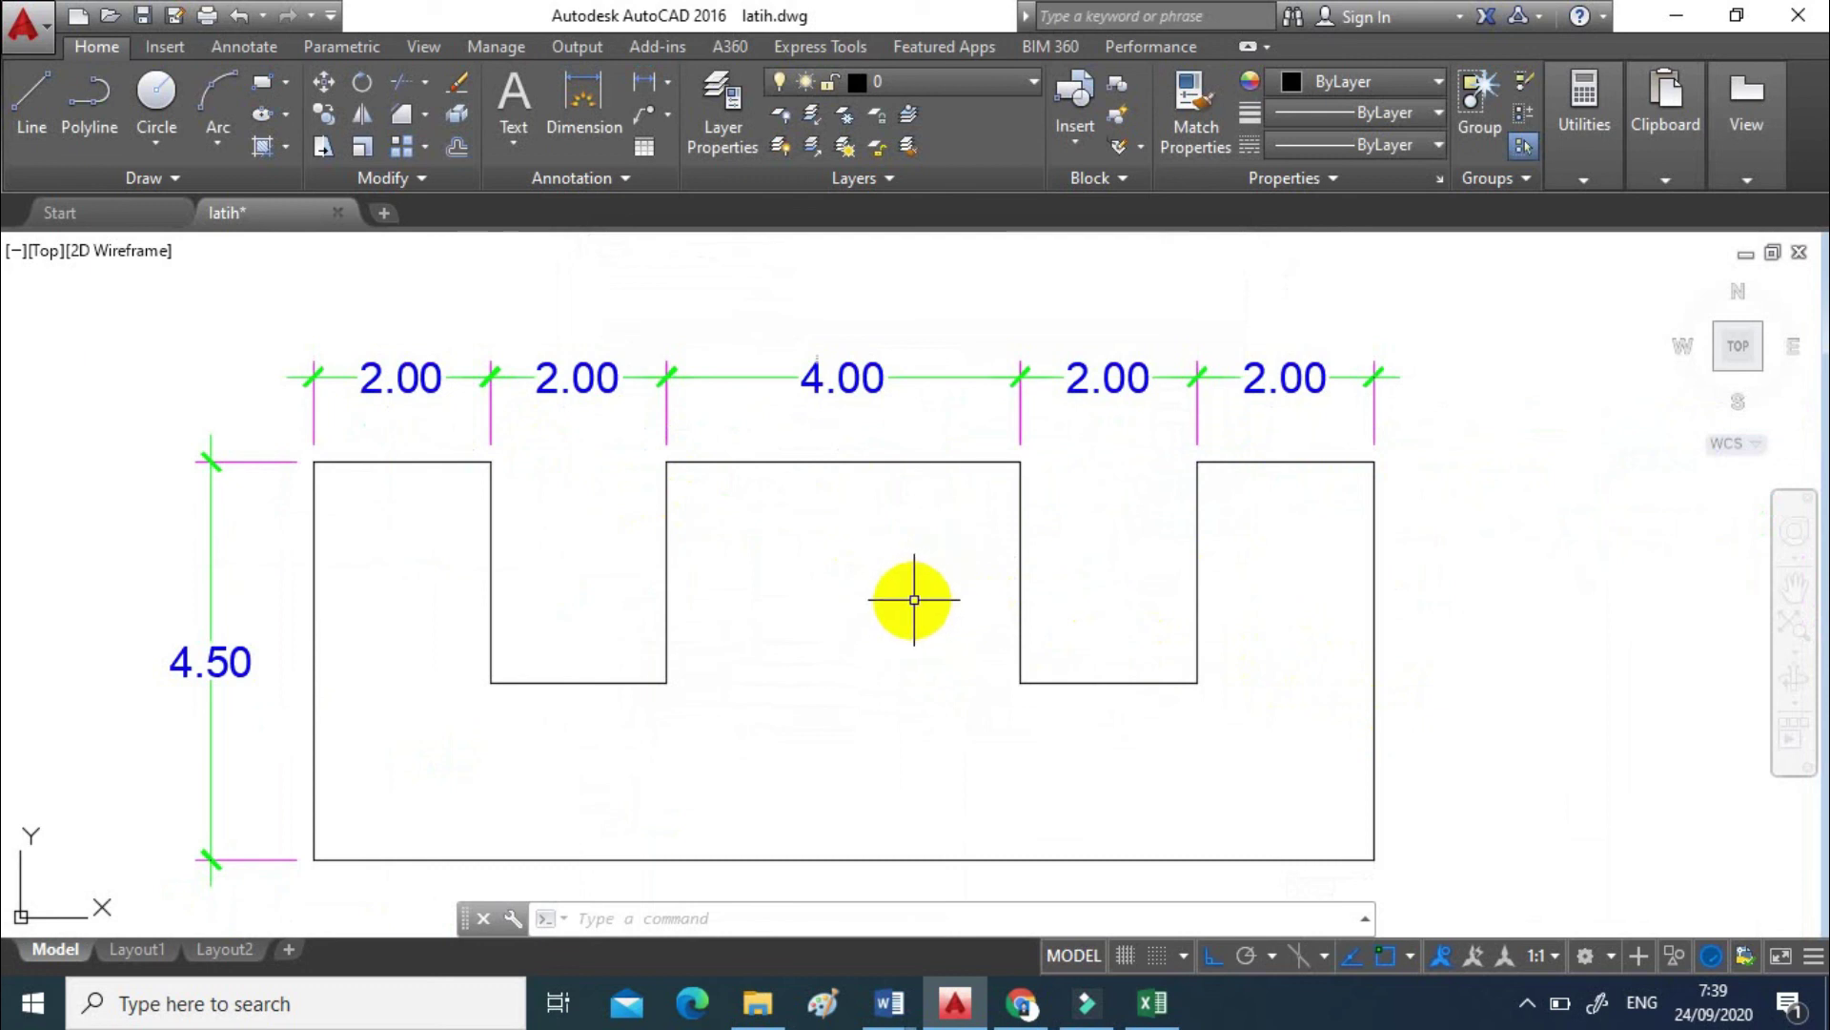
{"action": "middle_click_drag", "start_coordinate": [914, 600], "coordinate": [956, 598]}
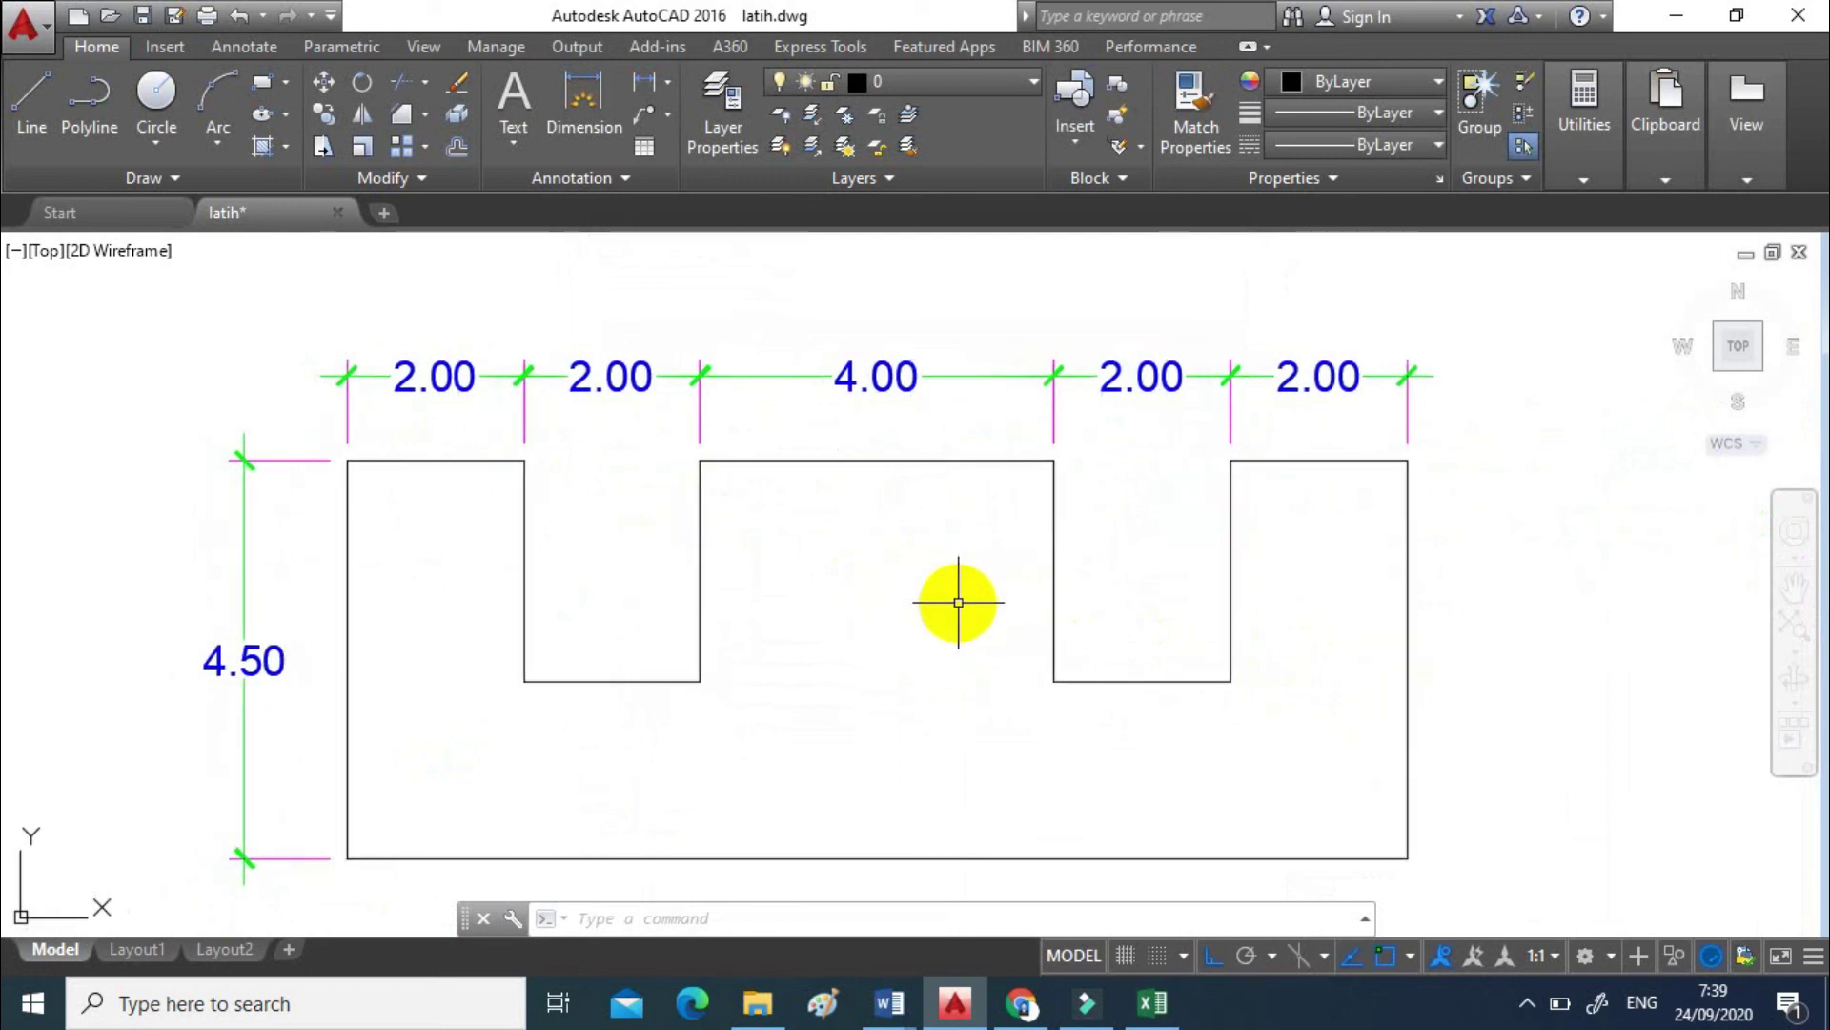
{"action": "type", "text": "d"}
{"action": "key", "text": "Return"}
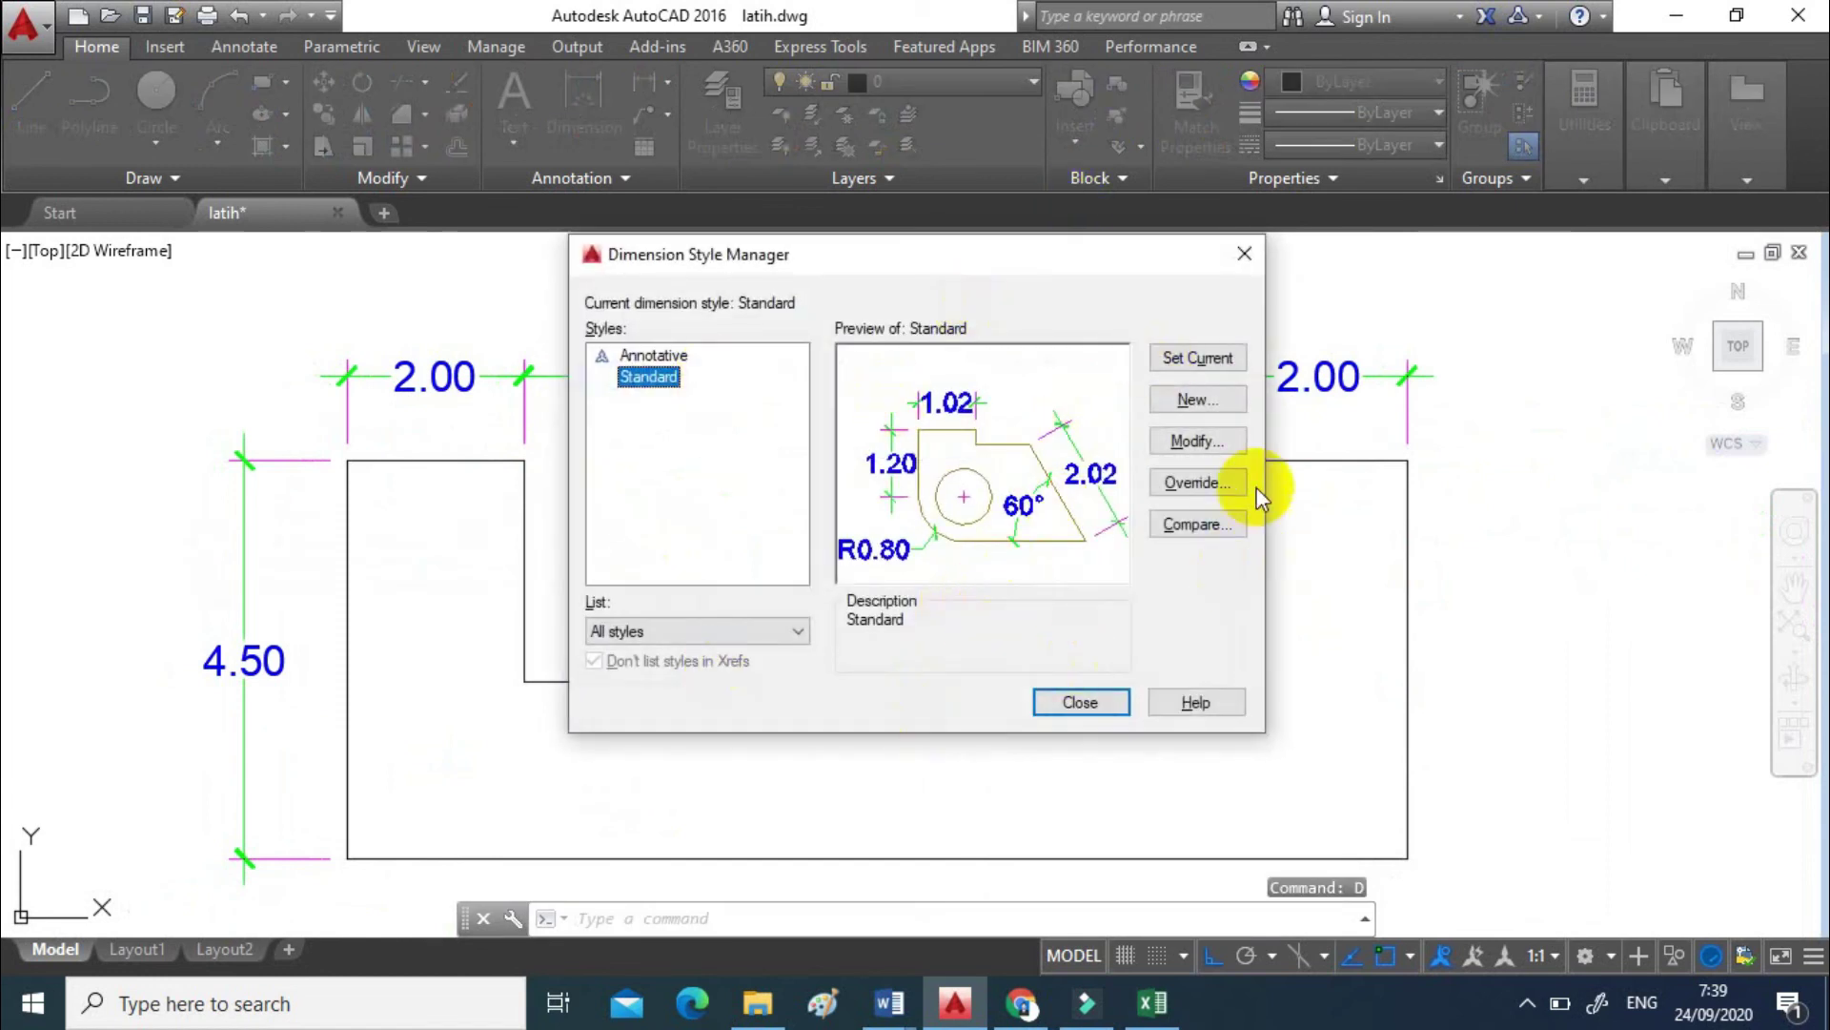
{"action": "left_click", "coordinate": [1225, 442]}
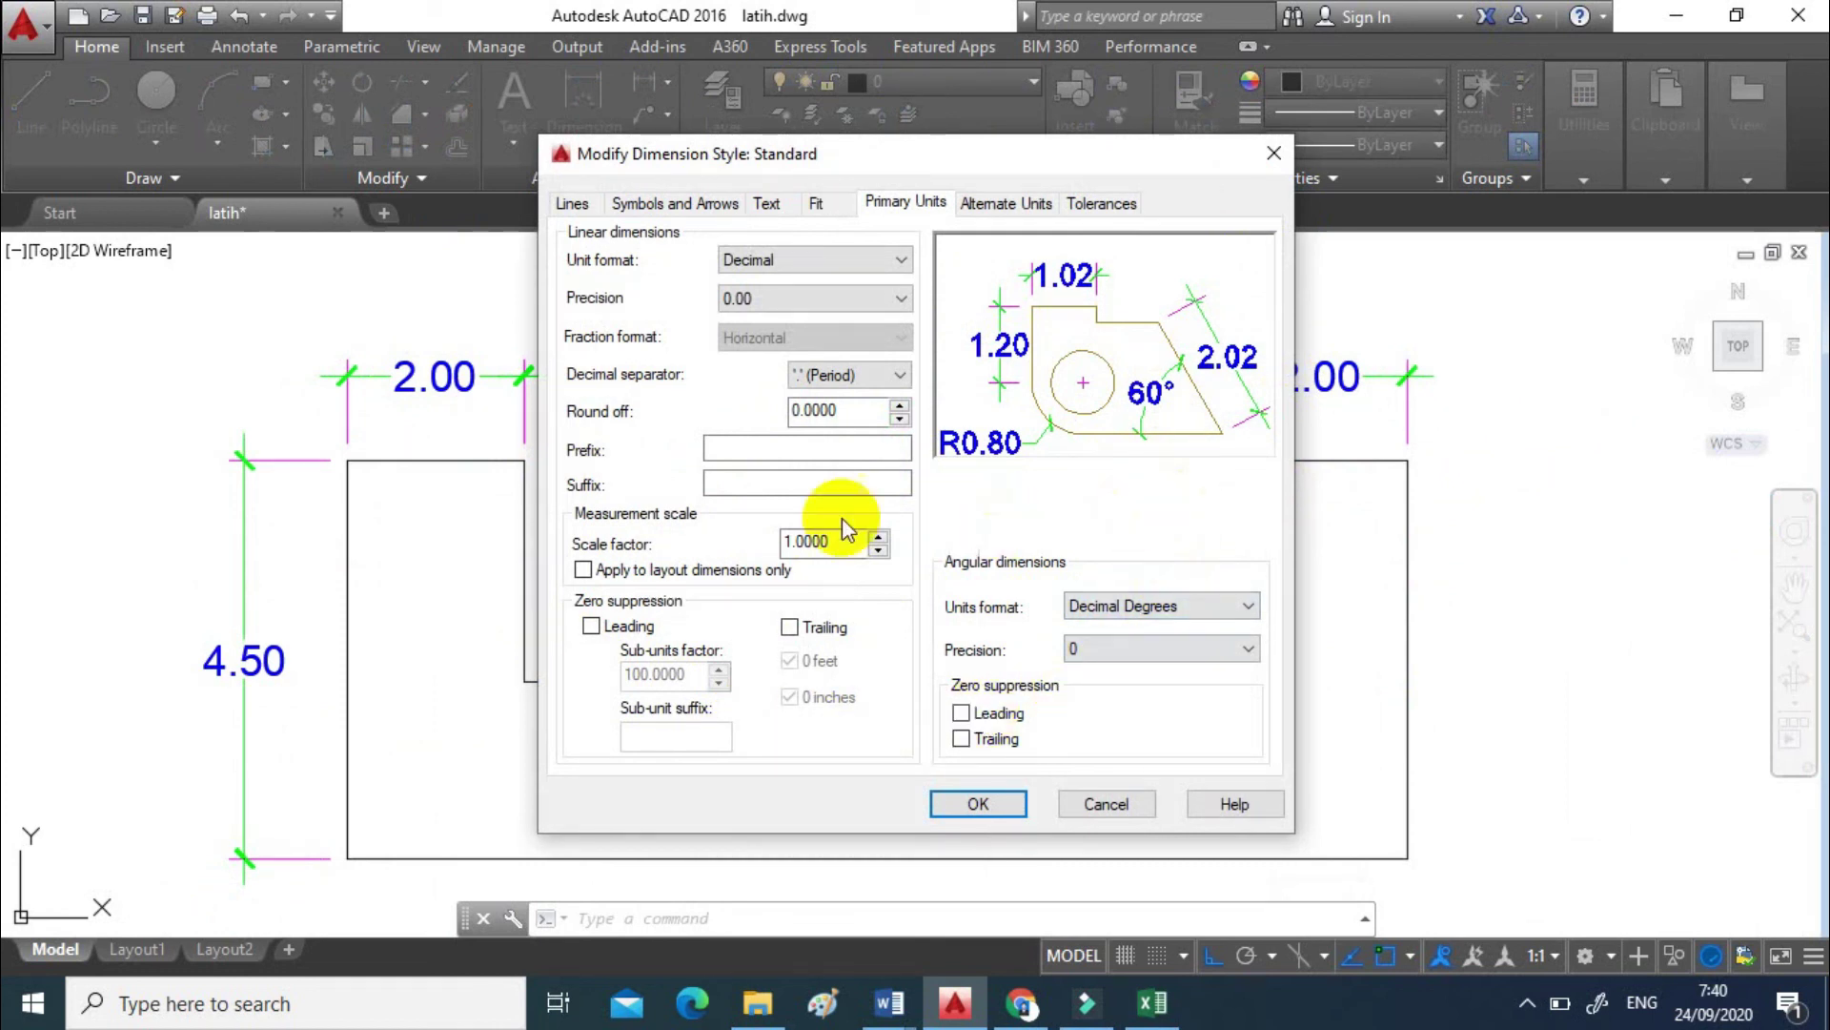
{"action": "left_click", "coordinate": [1102, 807]}
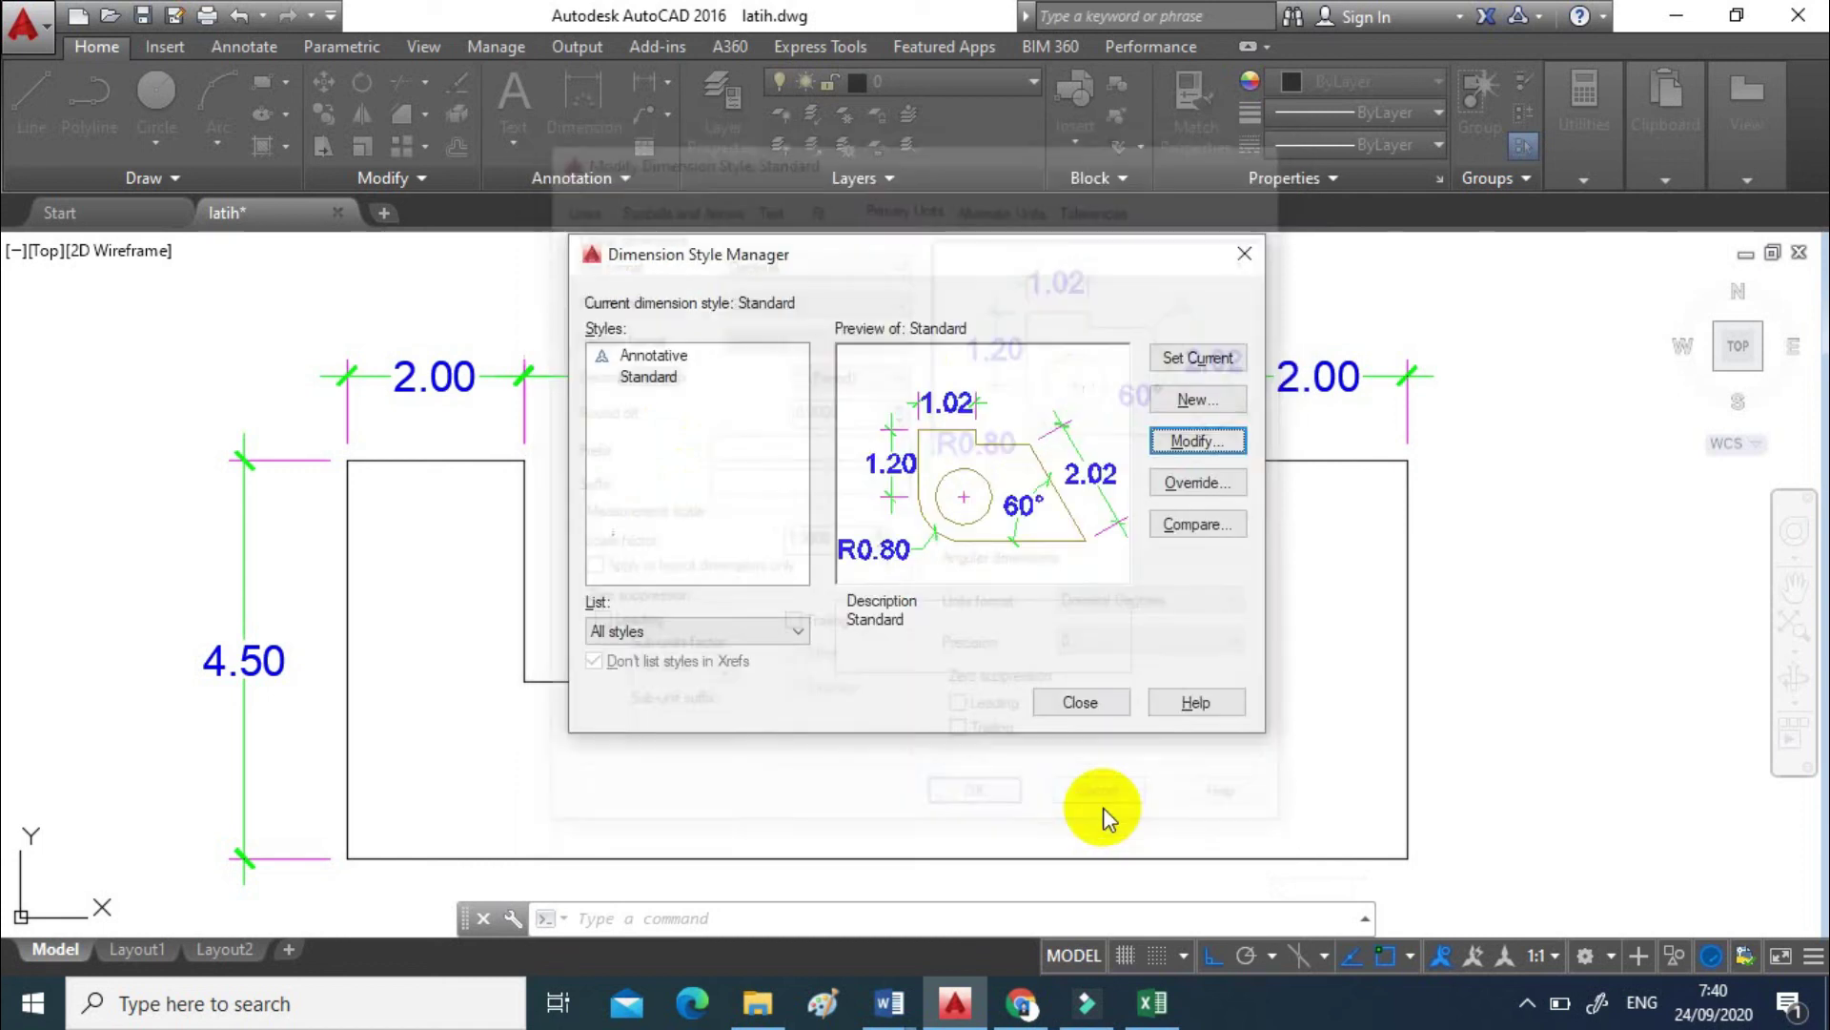
{"action": "left_click", "coordinate": [1102, 702]}
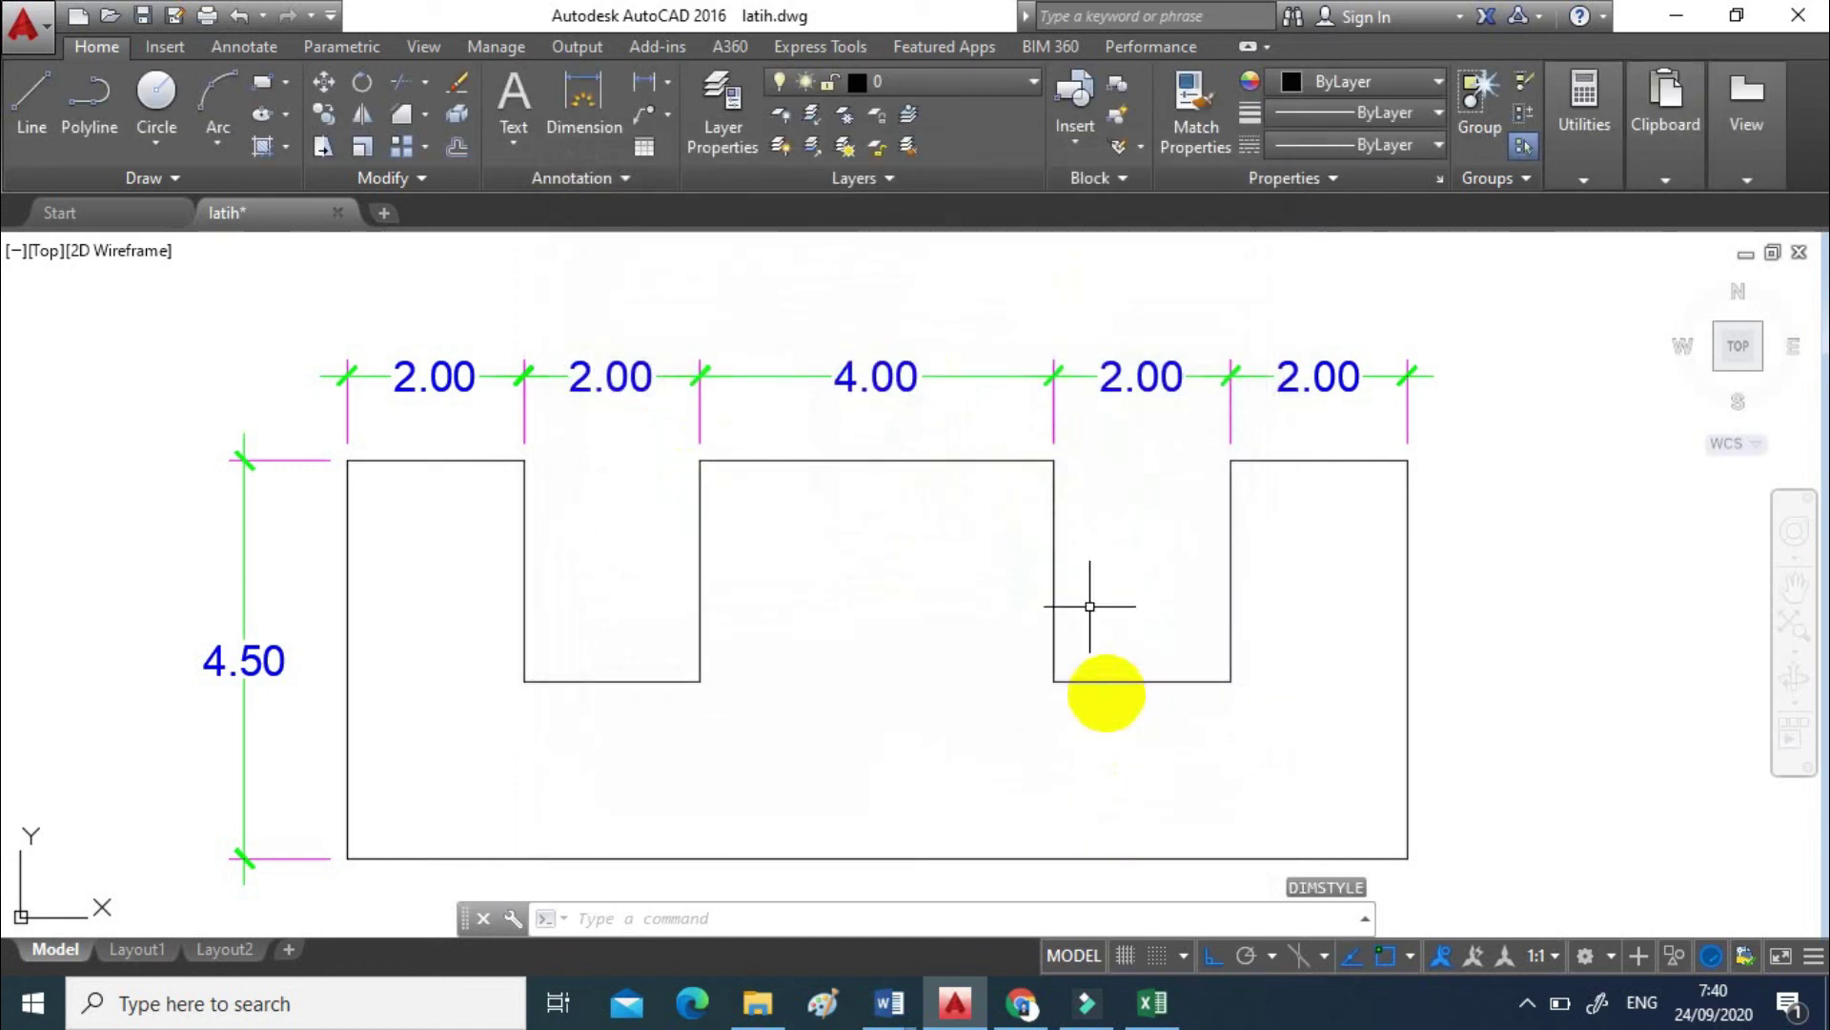